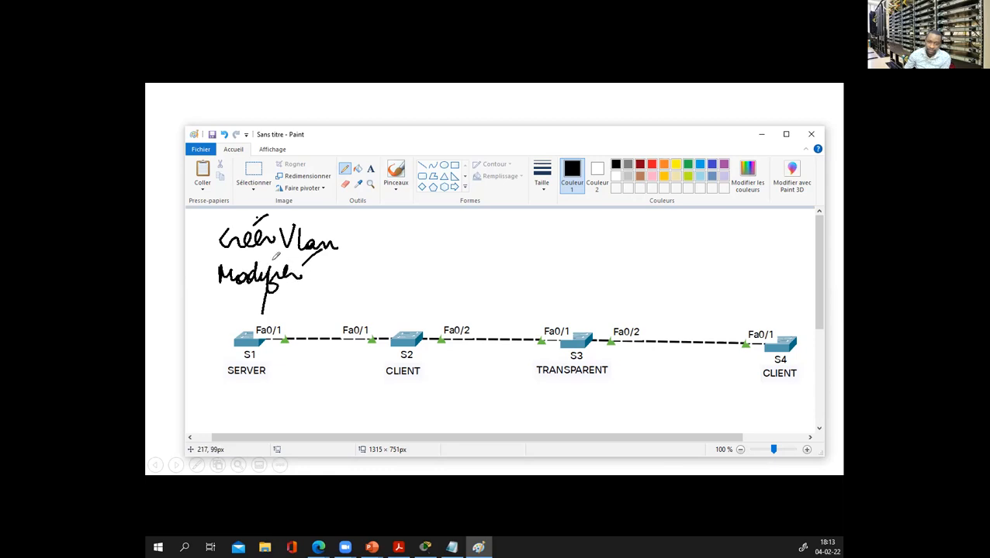
Finish handwriting the 'Modifier' and 'Supprimer' VLAN notes in Paint.
mouse_move(226, 293)
mouse_down()
mouse_move(224, 311)
mouse_move(252, 299)
mouse_move(244, 285)
mouse_up()
drag(249, 295, 255, 329)
drag(250, 301, 364, 306)
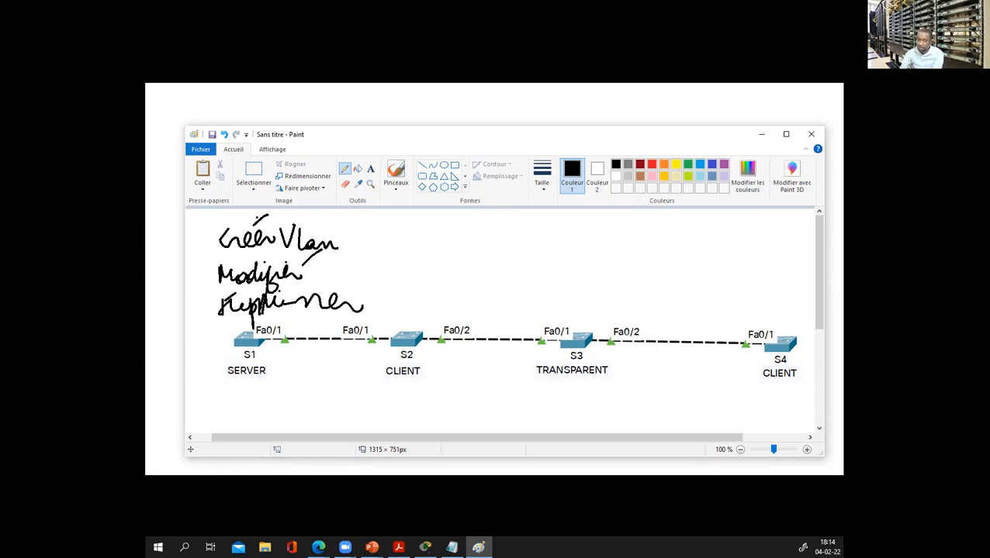
Circle S2 and S3, draw paths from S1 to S2 and S4, then put Paint and the slideshow away.
mouse_move(393, 308)
mouse_down()
mouse_move(369, 332)
mouse_move(440, 367)
mouse_move(439, 312)
mouse_move(398, 304)
mouse_up()
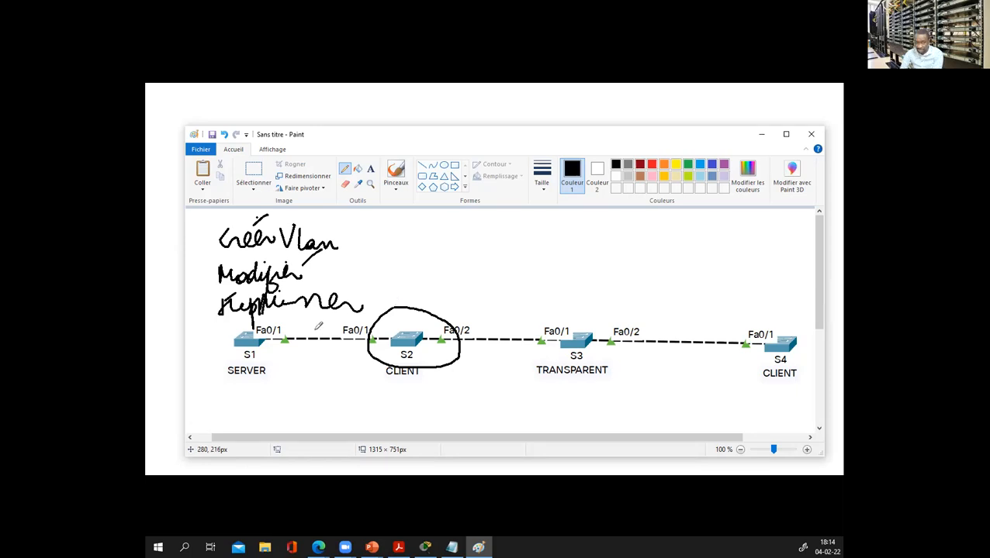
mouse_move(210, 320)
mouse_down()
mouse_move(233, 338)
mouse_move(230, 325)
mouse_move(230, 342)
mouse_up()
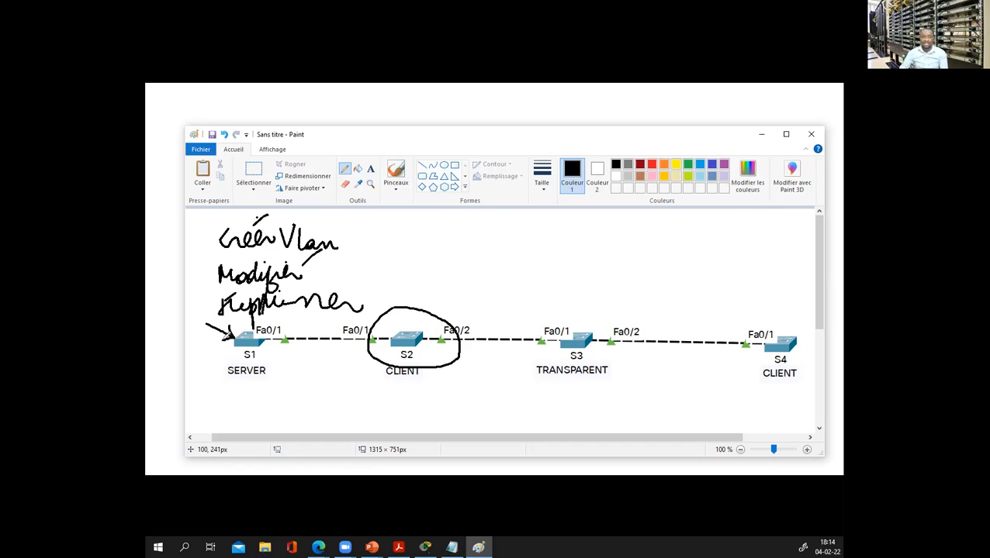
mouse_move(248, 343)
mouse_down()
mouse_move(320, 376)
mouse_move(393, 355)
mouse_up()
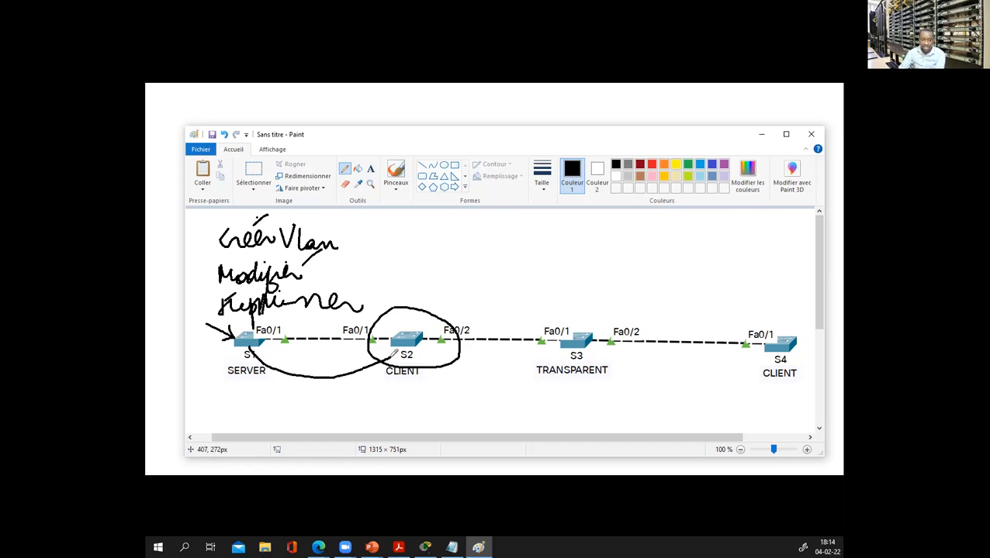
mouse_move(258, 342)
mouse_down()
mouse_move(450, 399)
mouse_move(532, 377)
mouse_move(775, 371)
mouse_move(778, 359)
mouse_up()
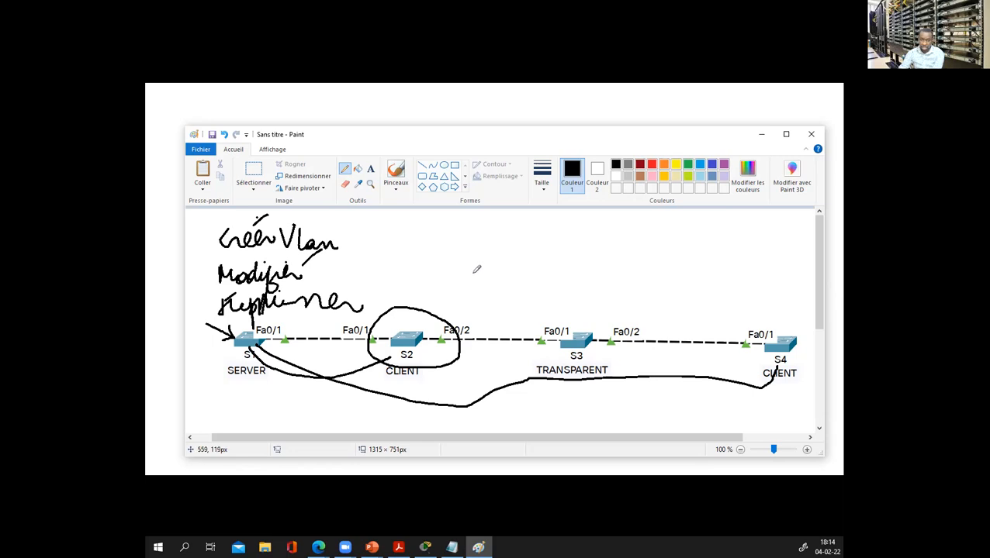
mouse_move(593, 282)
mouse_down()
mouse_move(543, 289)
mouse_move(533, 372)
mouse_move(581, 407)
mouse_move(629, 274)
mouse_move(504, 355)
mouse_move(631, 402)
mouse_move(570, 281)
mouse_move(647, 402)
mouse_move(606, 287)
mouse_up()
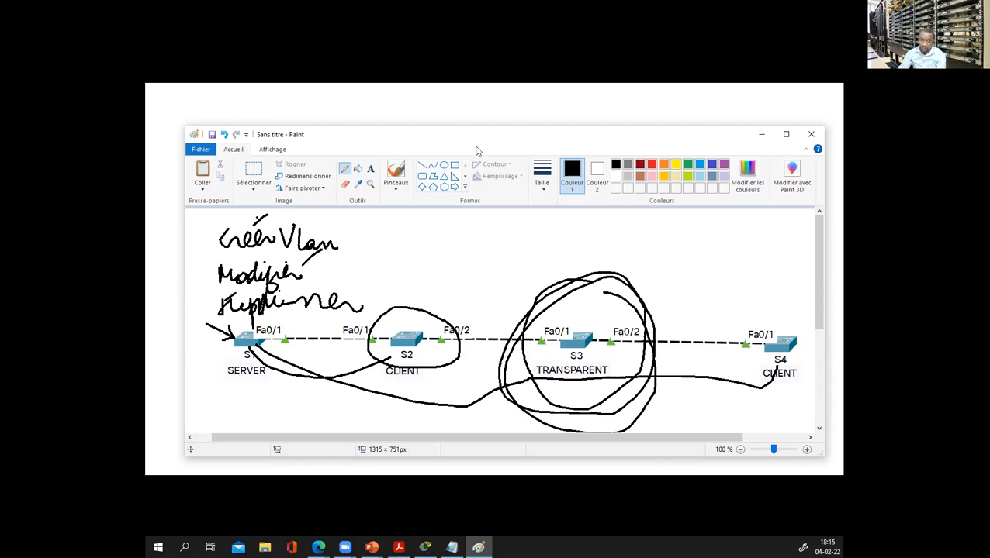
click(761, 136)
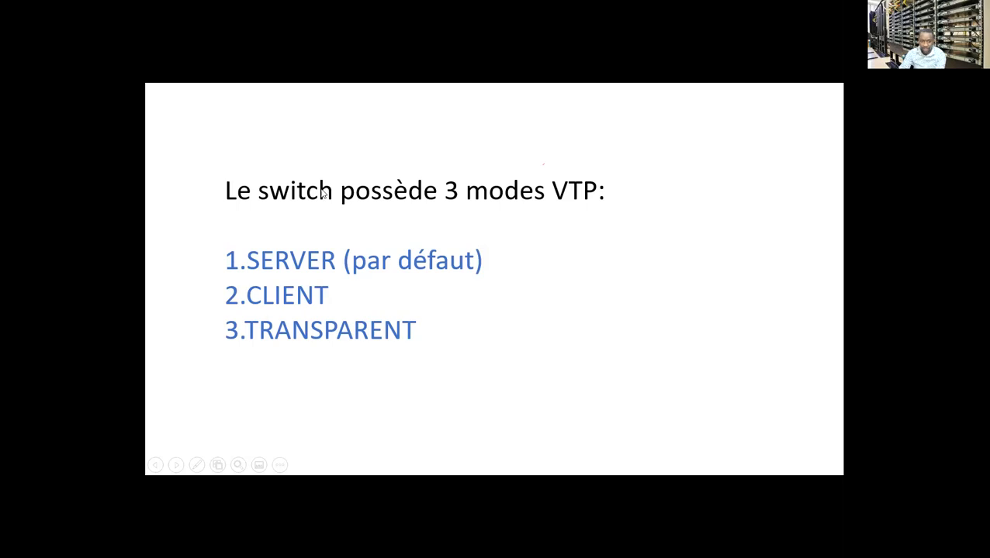
key(Escape)
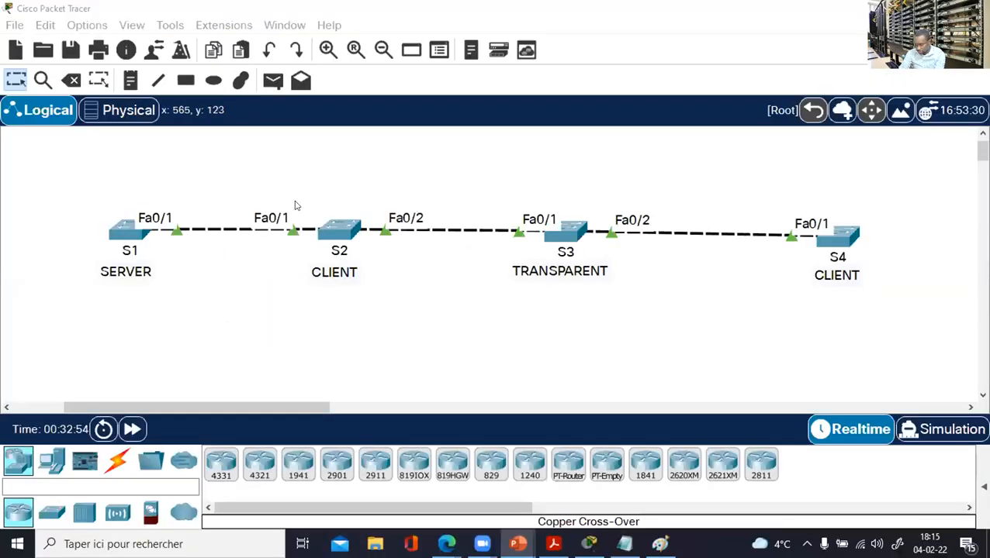
Marquee-select switches S1, S2, S3 and S4 in turn on the Logical workspace.
drag(101, 187, 920, 312)
click(205, 250)
drag(120, 164, 167, 298)
drag(318, 160, 379, 316)
drag(512, 165, 639, 353)
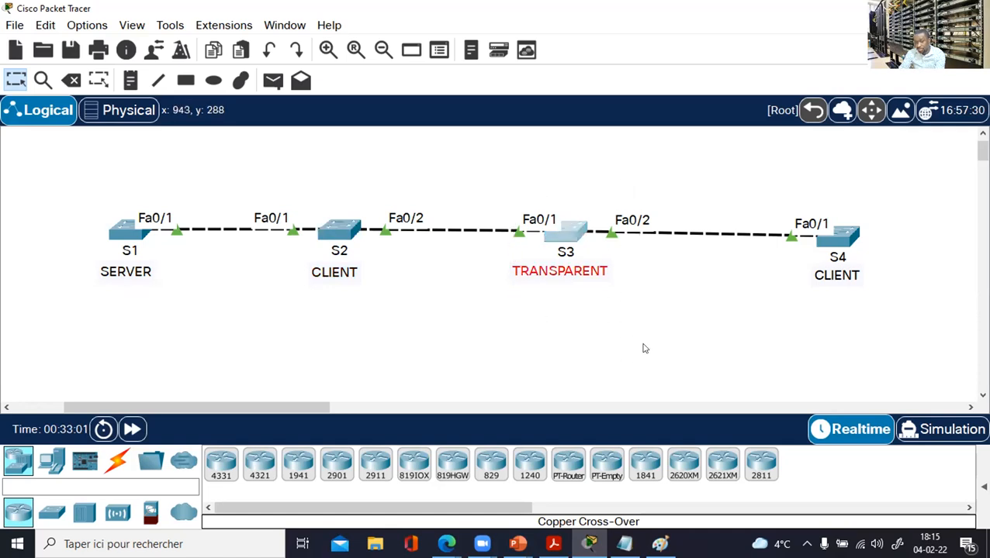
click(756, 310)
drag(785, 160, 901, 323)
click(764, 346)
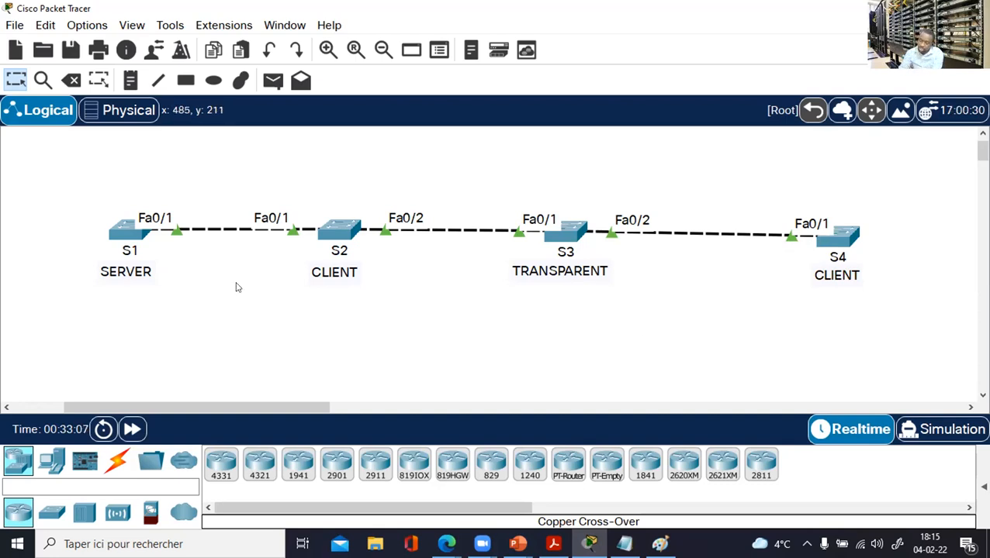
Point out S1, S2, S4 and the transparent S3 again, then open S1's console.
drag(84, 164, 198, 301)
drag(296, 170, 400, 310)
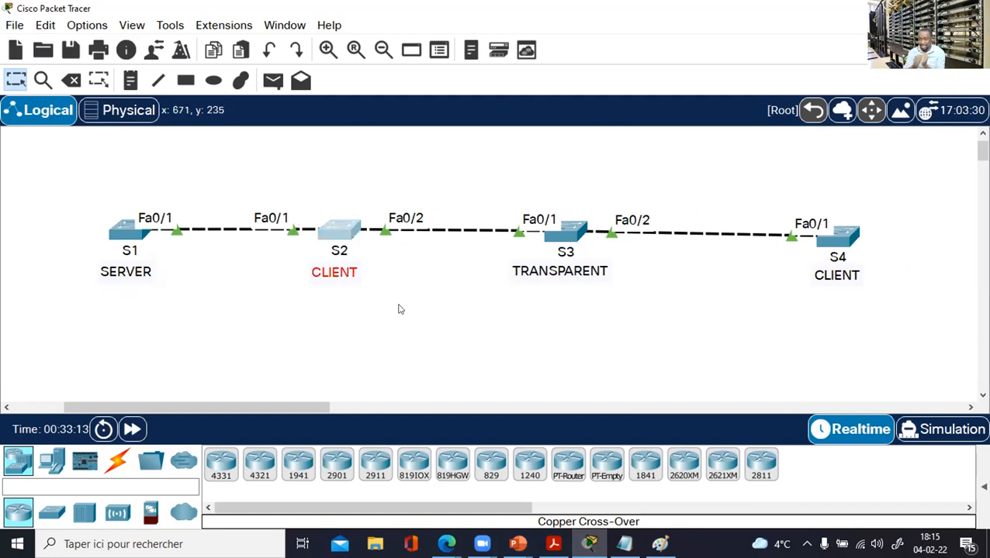
drag(492, 174, 641, 357)
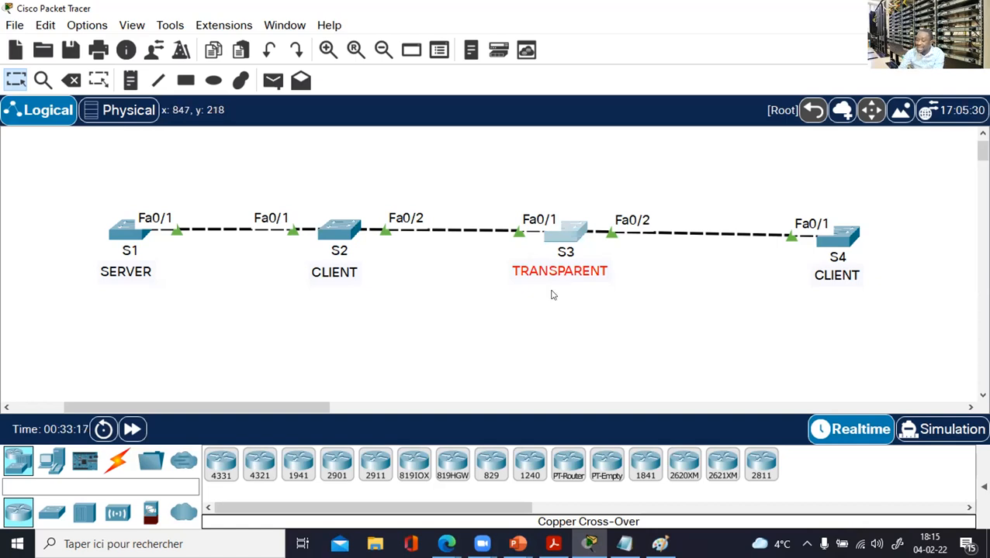
click(495, 173)
drag(414, 184, 668, 211)
drag(746, 155, 900, 295)
drag(511, 164, 654, 310)
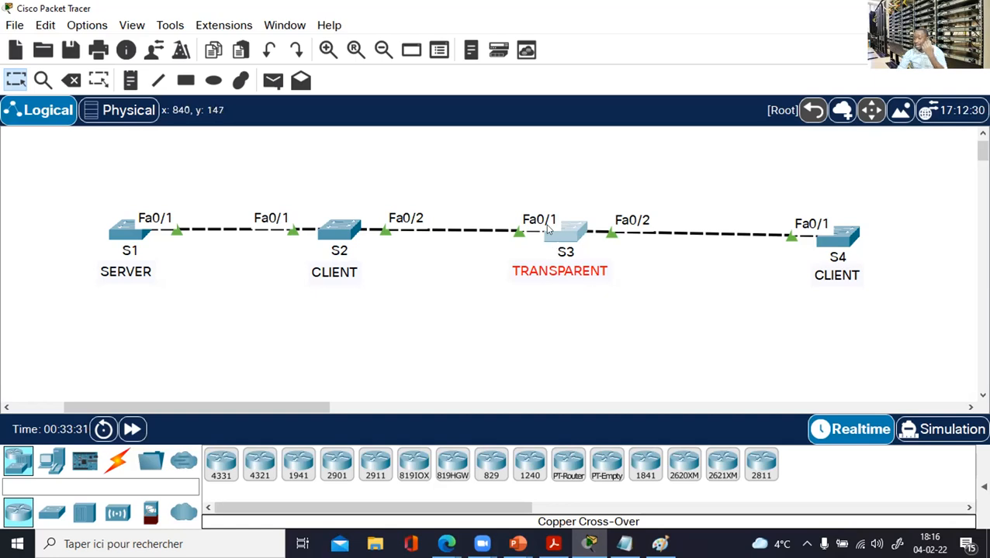
drag(519, 164, 622, 339)
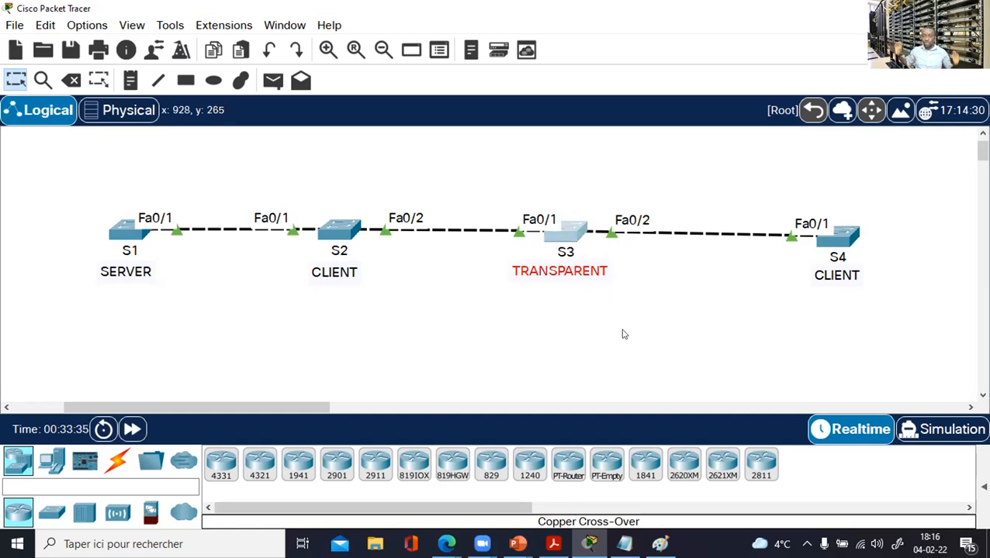
click(131, 228)
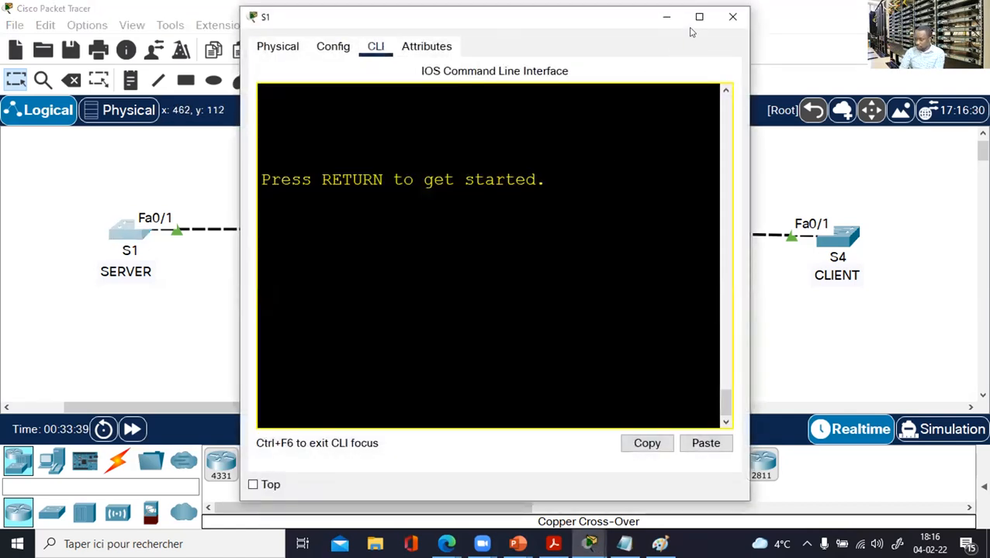
Maximize S1's console, enter global configuration mode and list the vtp command options.
click(699, 17)
key(Return)
key(Return)
key(Return)
key(Return)
text(EN)
key(Return)
key(Return)
text(CONF T)
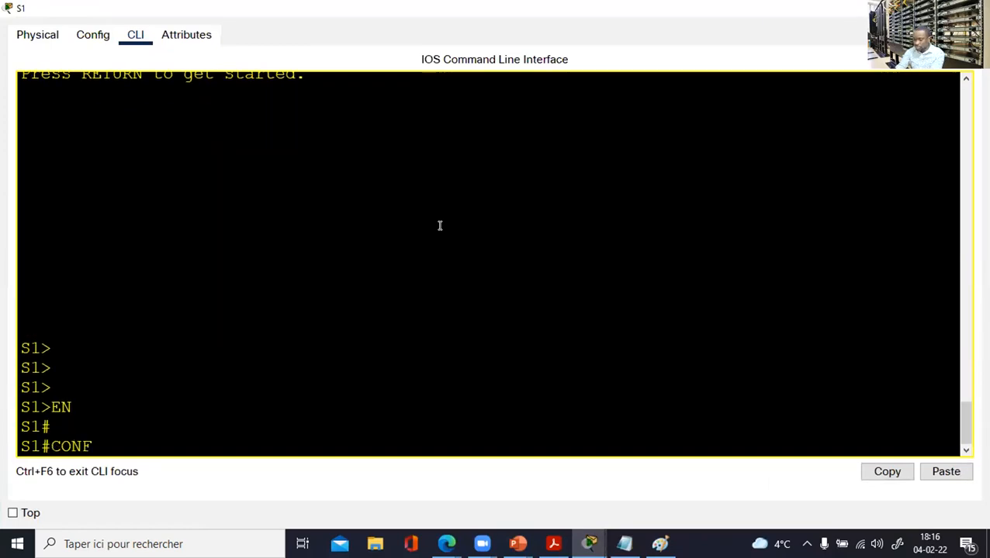
key(Return)
key(Return)
key(Return)
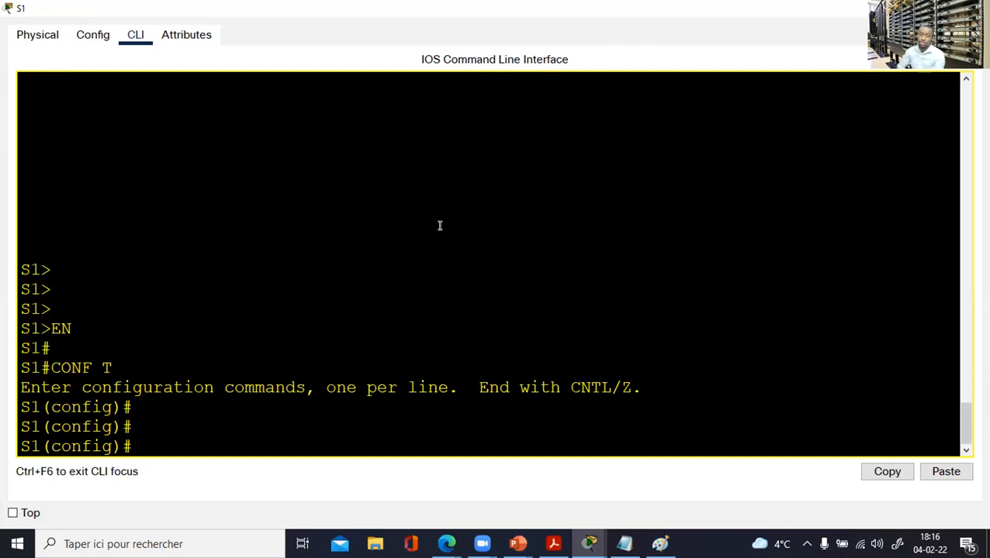
text(VTP)
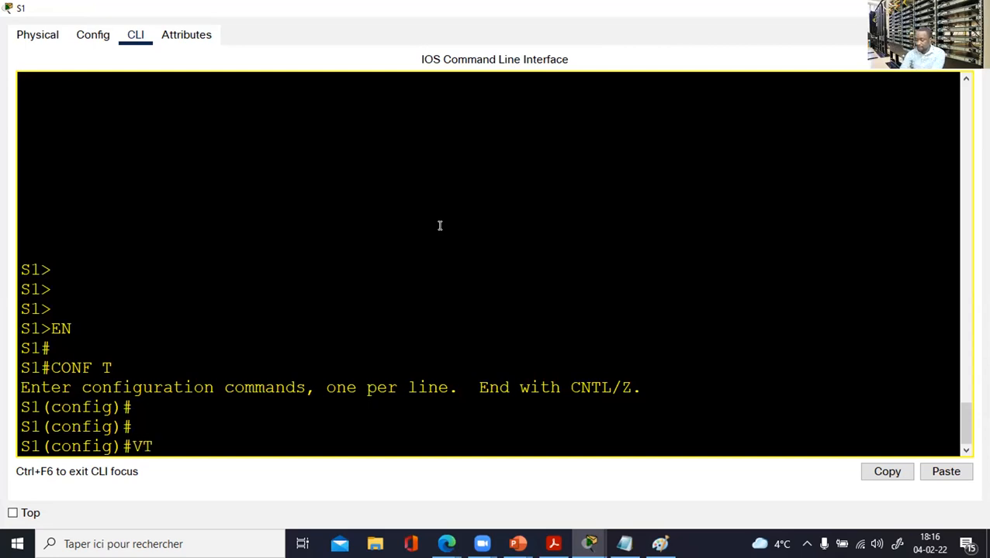
key(BackSpace)
key(BackSpace)
key(BackSpace)
key(BackSpace)
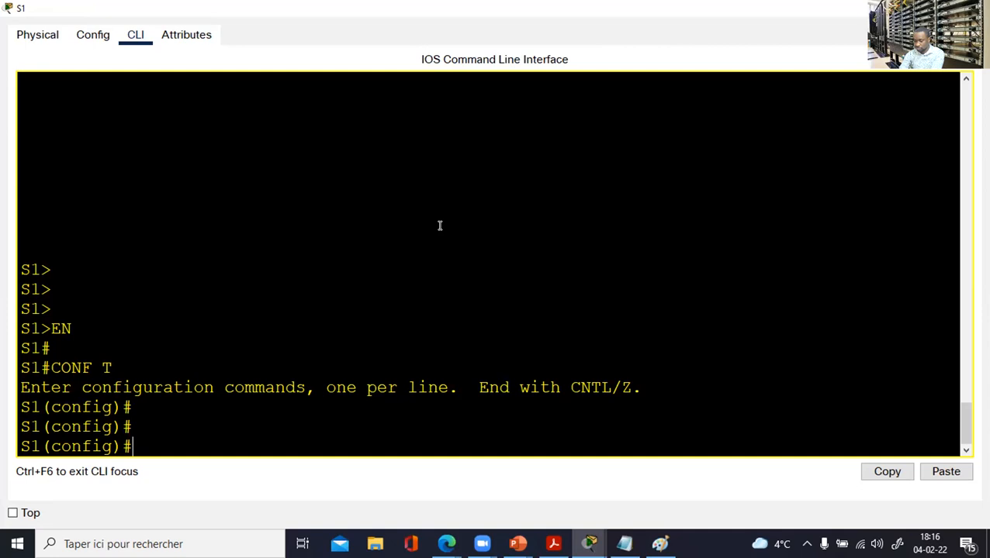
text(vtp)
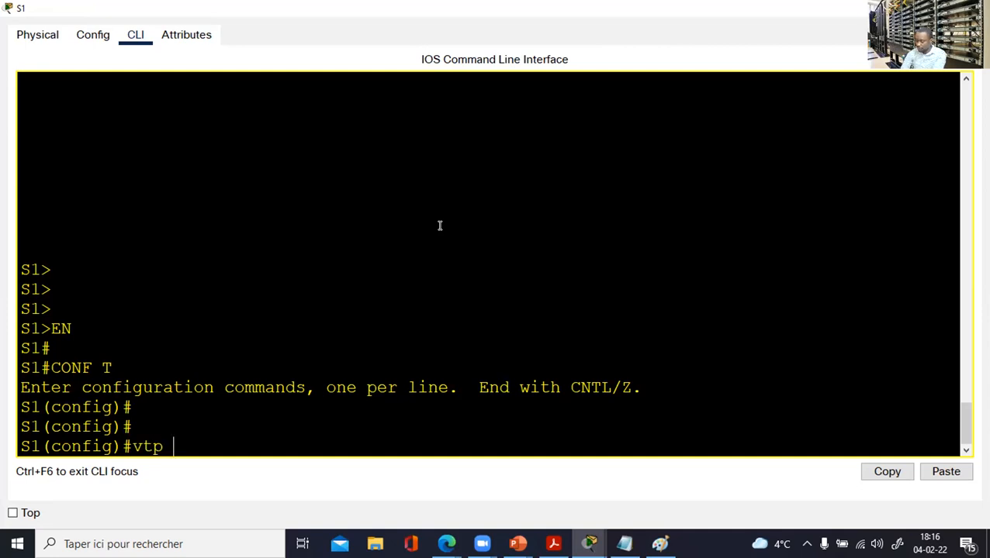
text( ?)
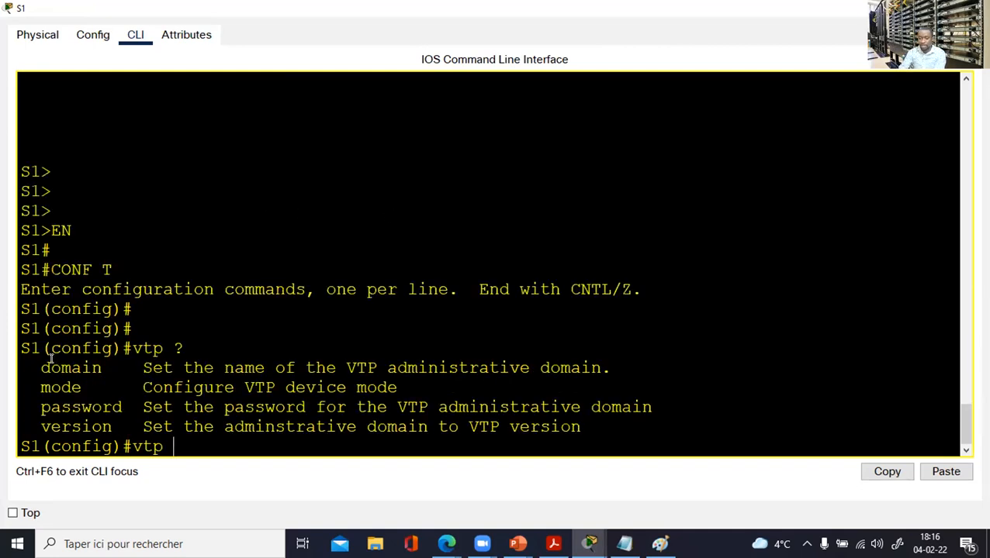
Review the domain, mode, password and version options, then set the VTP domain to CCNA.
drag(39, 366, 110, 369)
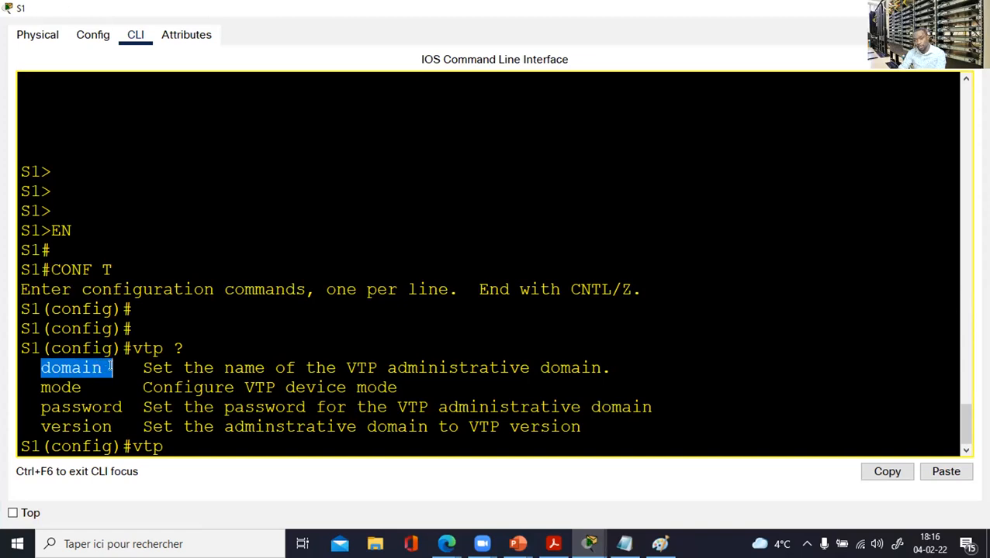
drag(40, 387, 101, 386)
drag(41, 406, 162, 405)
click(42, 423)
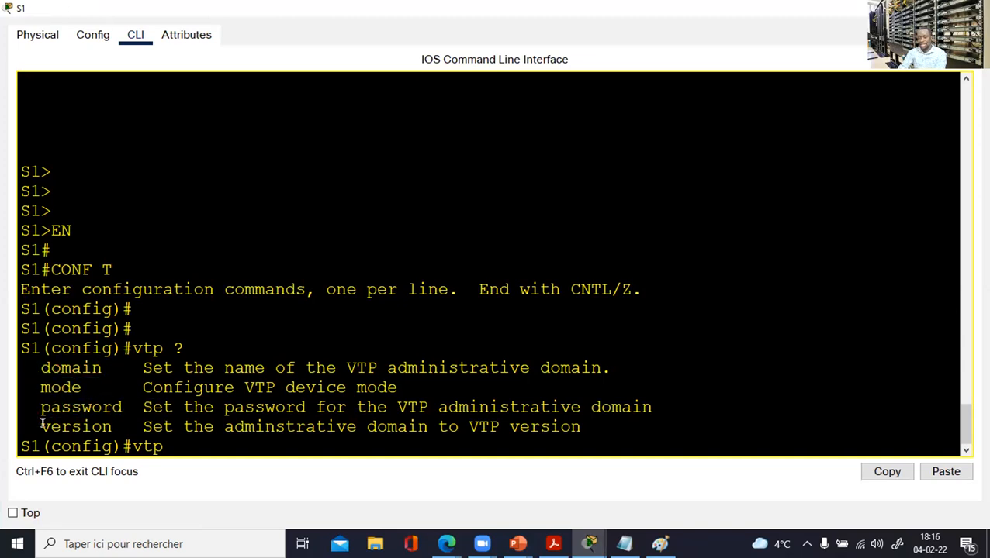
drag(42, 423, 135, 427)
drag(41, 366, 129, 407)
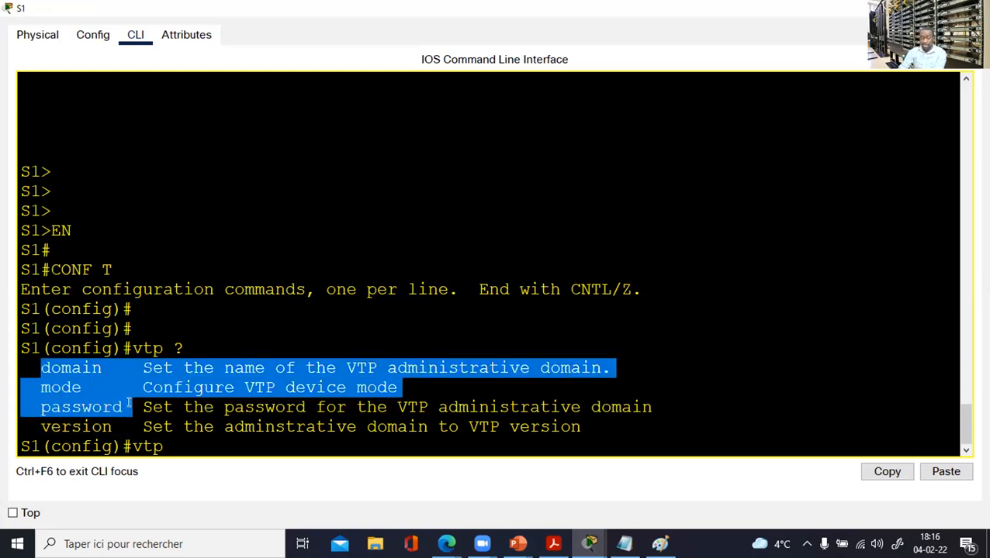
click(171, 441)
text(domain)
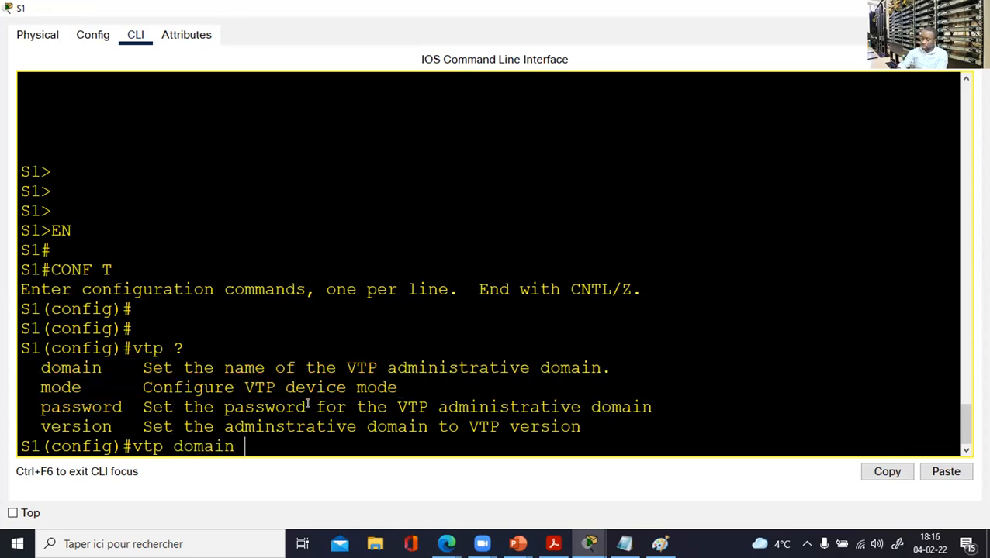
text(?)
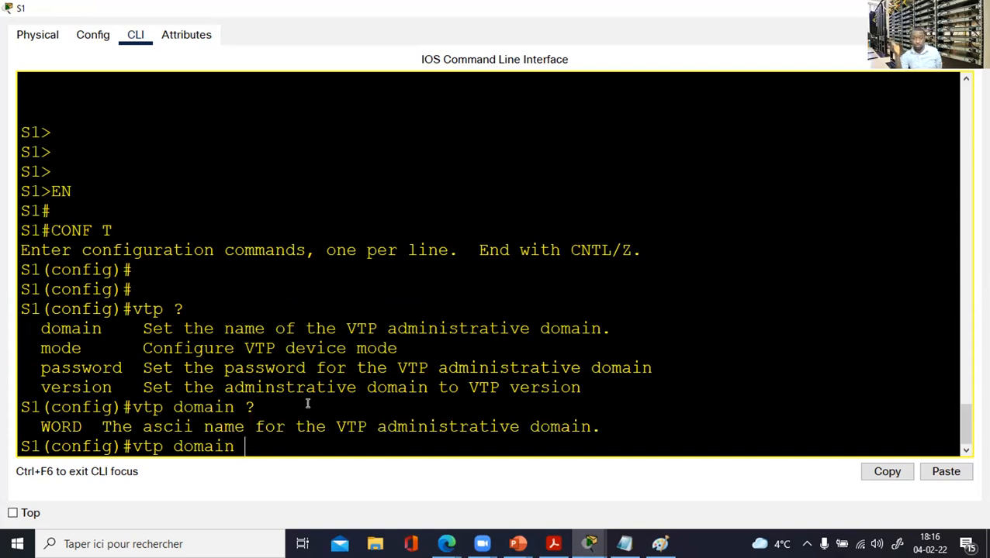
text(CCNA)
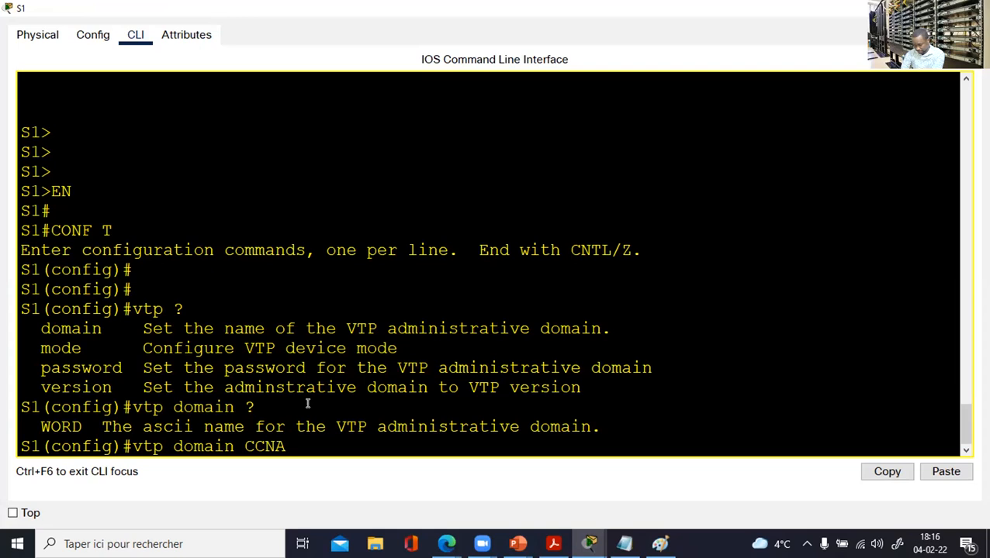
key(Return)
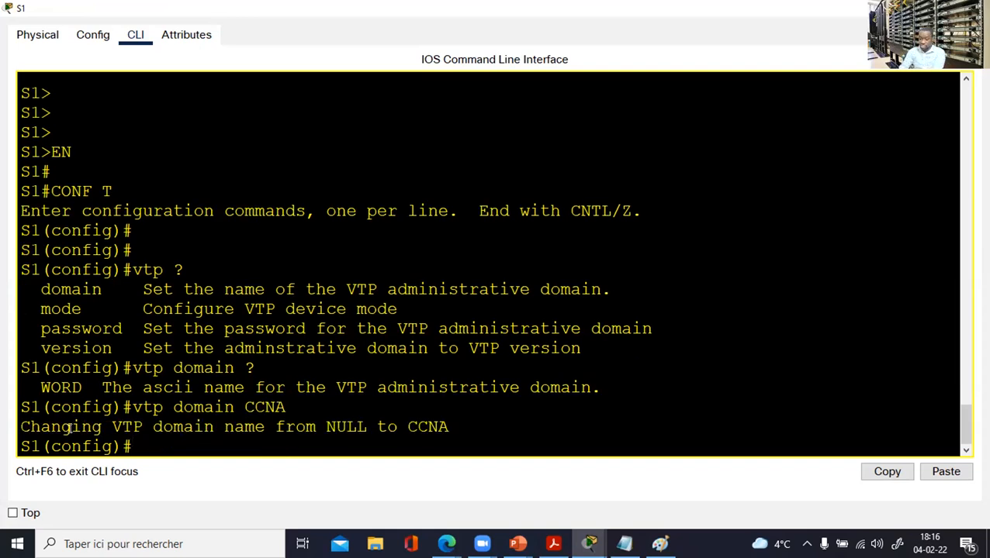
Confirm the domain change to CCNA and set S1 to VTP server mode.
drag(41, 426, 482, 420)
click(477, 424)
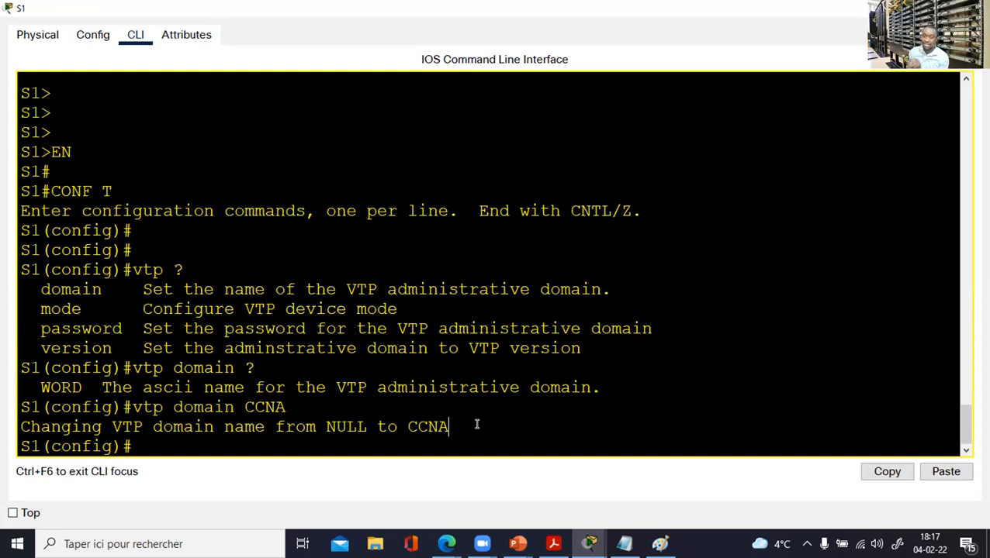
text(vtp )
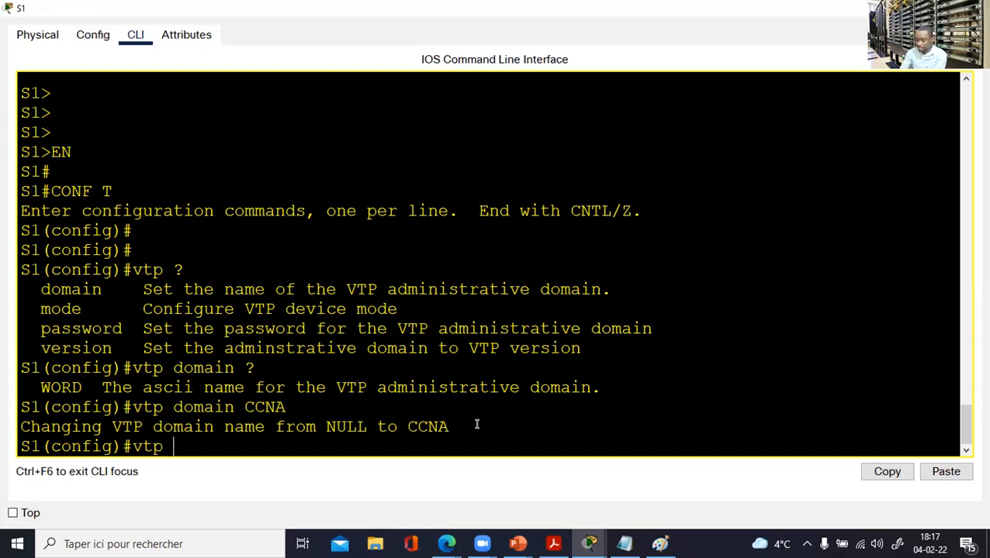
text(mode c)
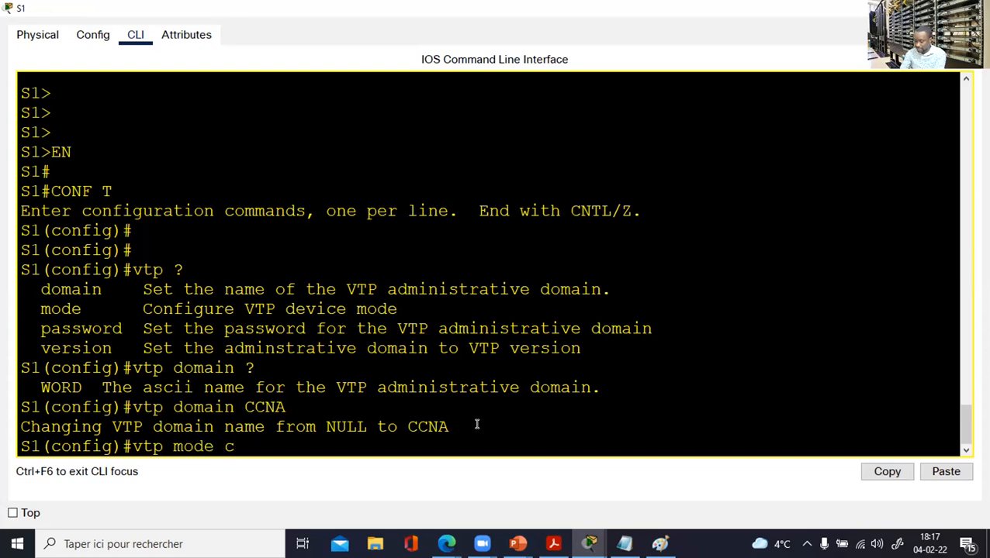
key(BackSpace)
text(server)
key(Return)
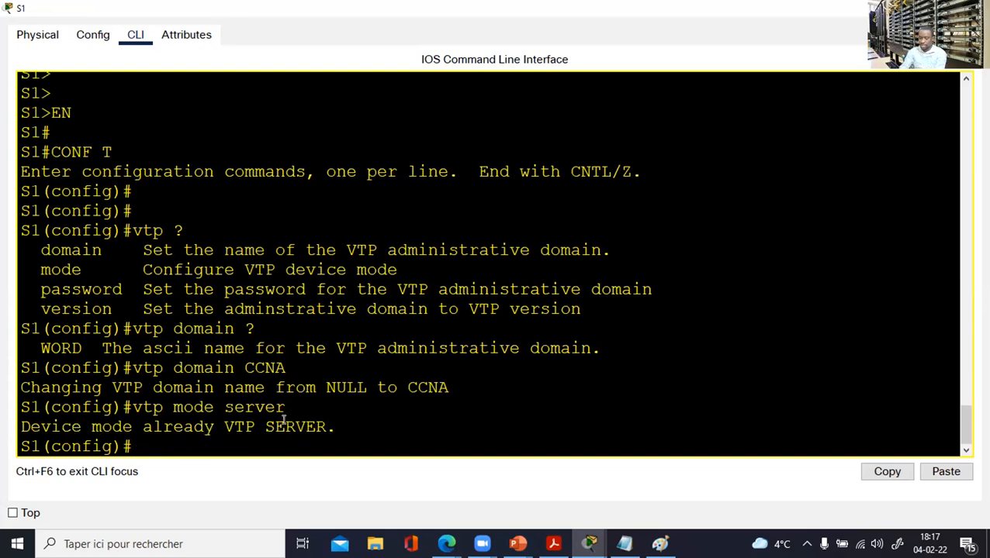
drag(20, 419, 343, 419)
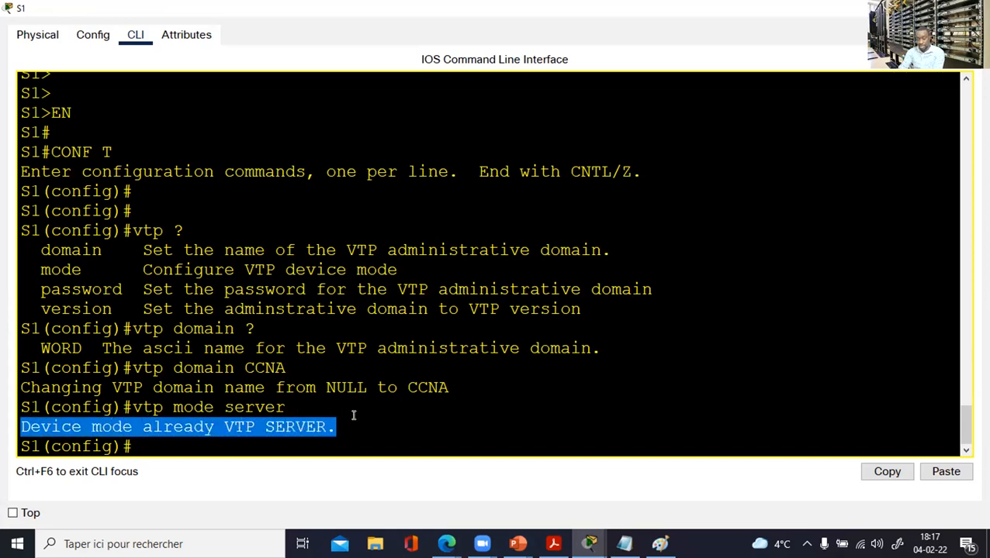
click(391, 414)
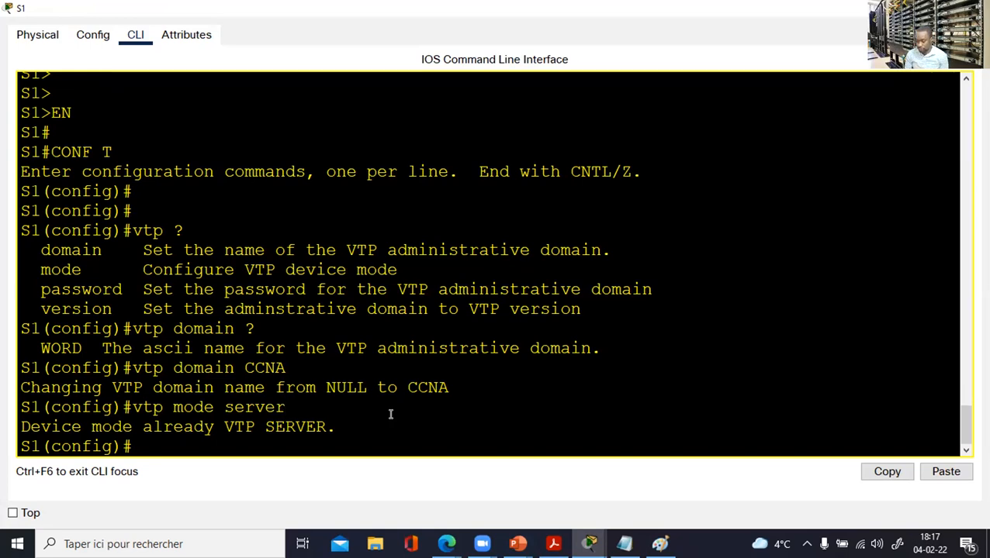
Set S1's VTP password, then exit configuration mode and type show vtp status.
text(vtp)
text( mode)
key(BackSpace)
key(BackSpace)
key(BackSpace)
key(BackSpace)
text(pass)
key(Tab)
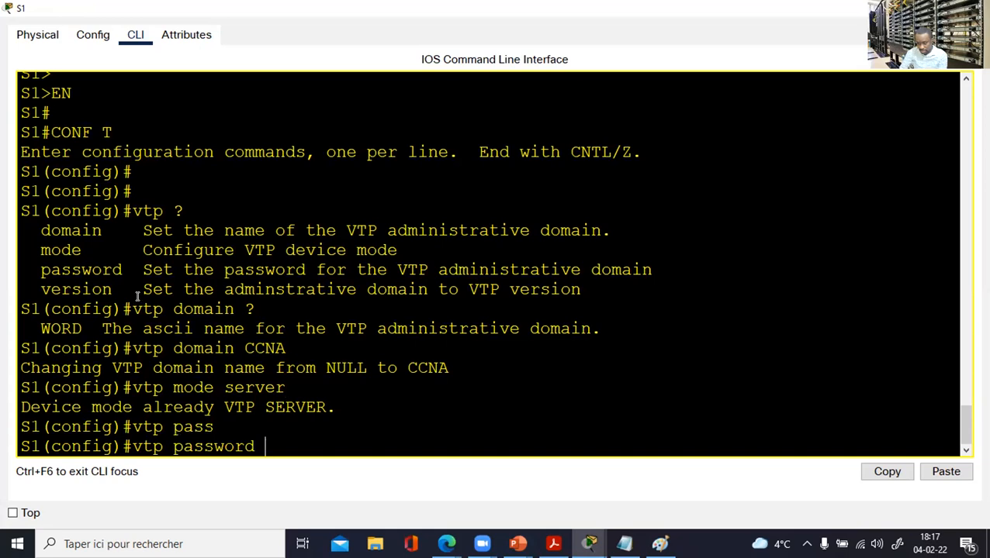
drag(121, 270, 62, 271)
click(278, 442)
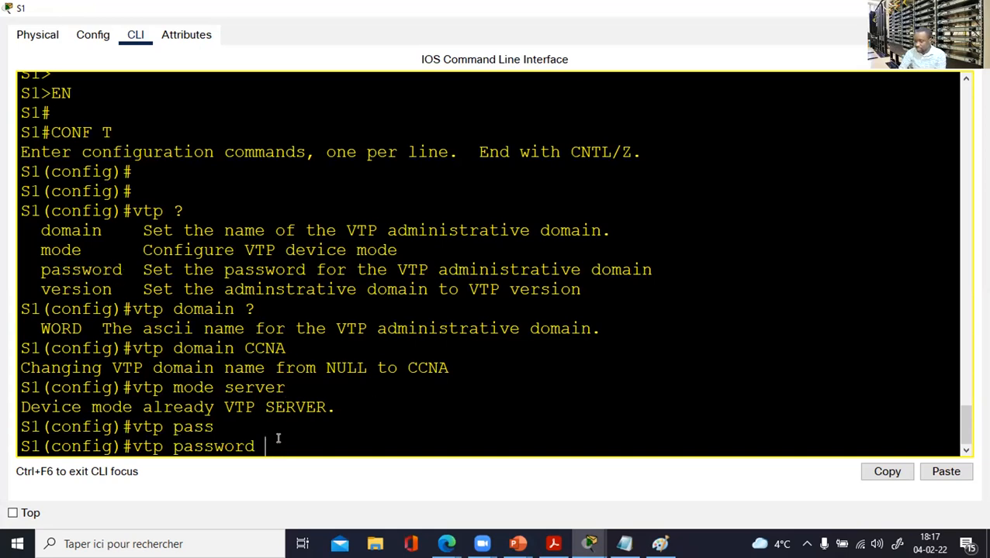
text(cisco)
key(Return)
key(Return)
key(Return)
key(Return)
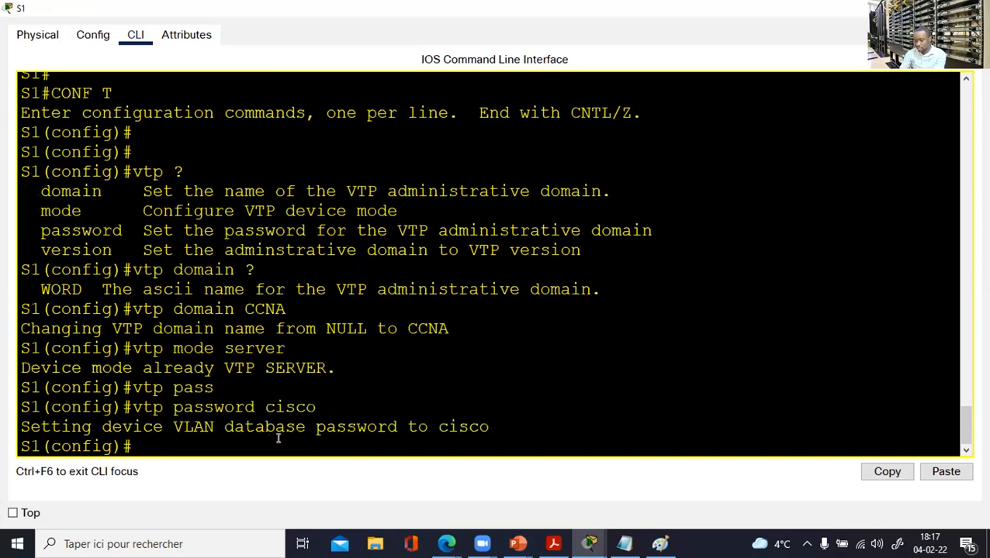
text(end)
key(Return)
key(Return)
key(Return)
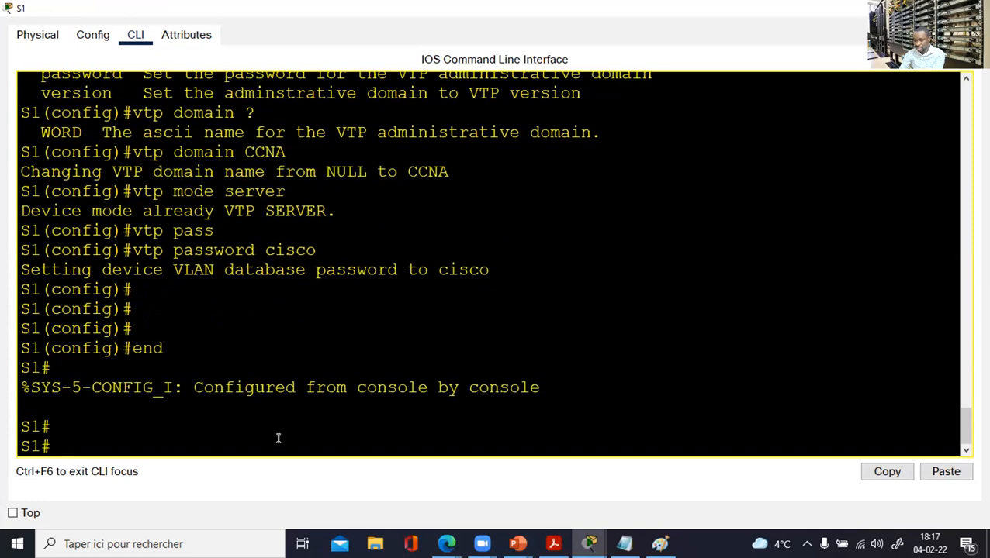
text(sh v)
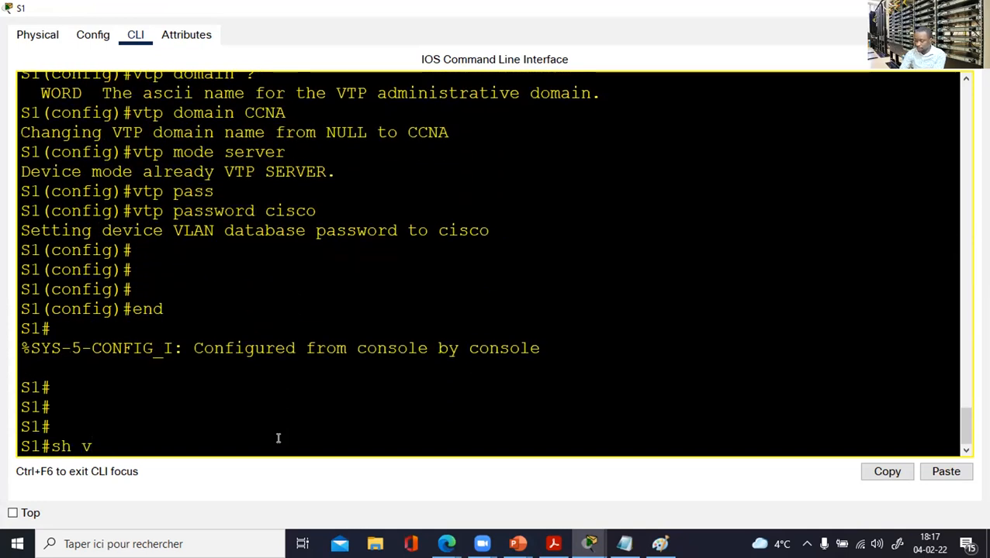
text(tp)
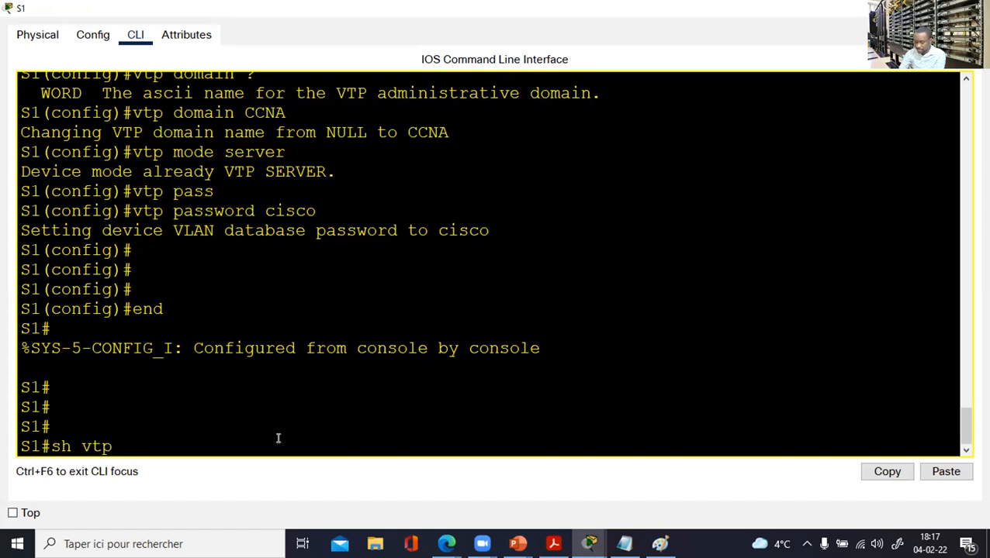
text( status)
Run show vtp status on S1, highlighting domain CCNA, version 2 and Server mode.
key(Return)
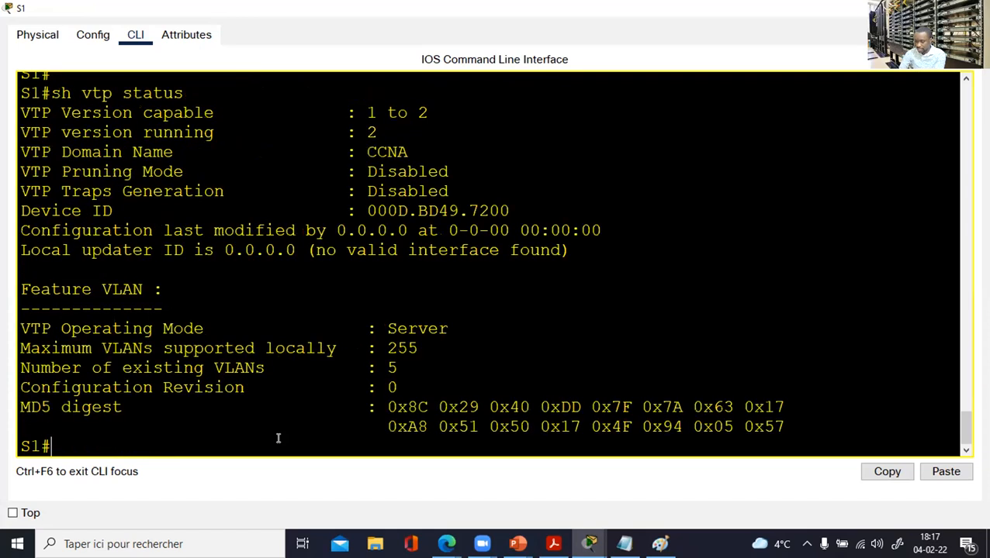
drag(415, 148, 30, 140)
drag(401, 126, 154, 127)
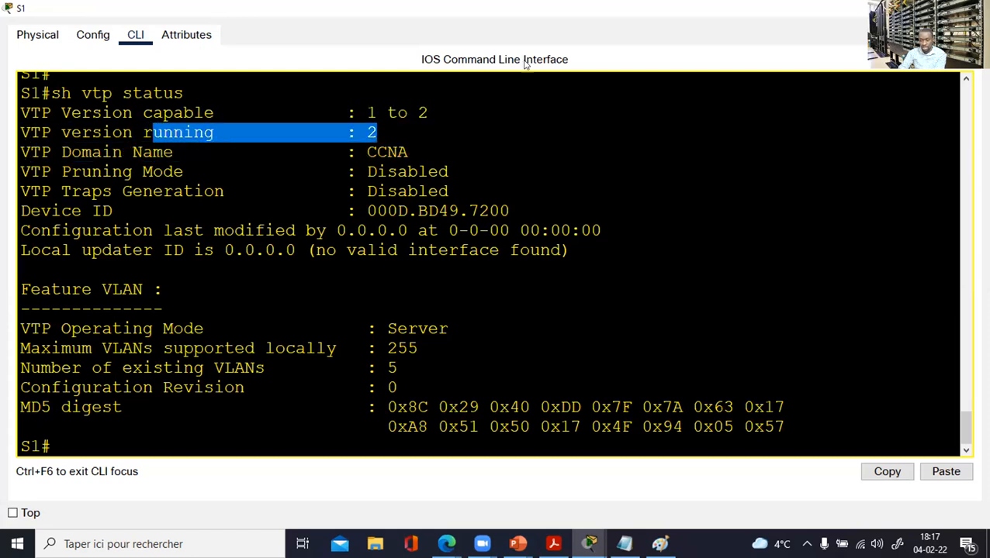
drag(479, 99, 438, 103)
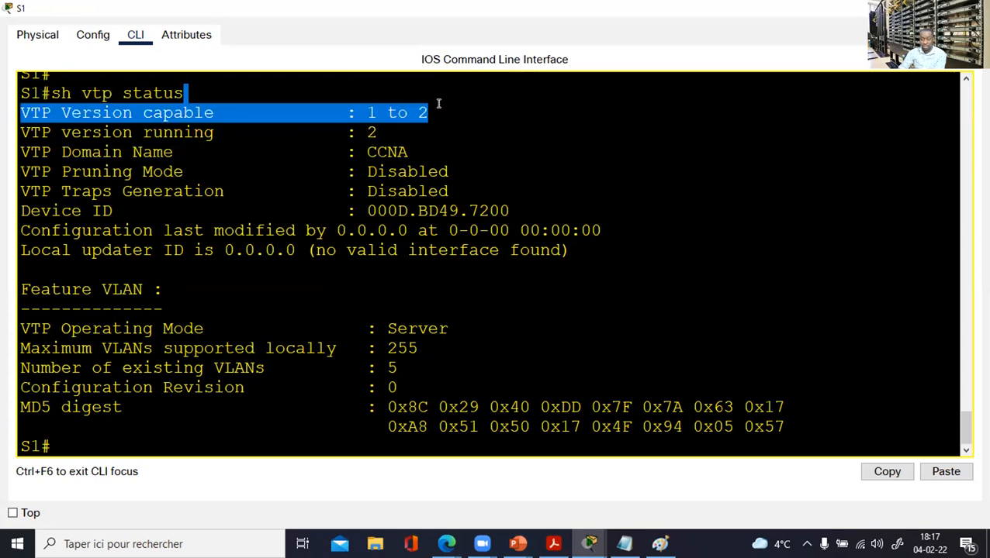
drag(448, 328, 11, 319)
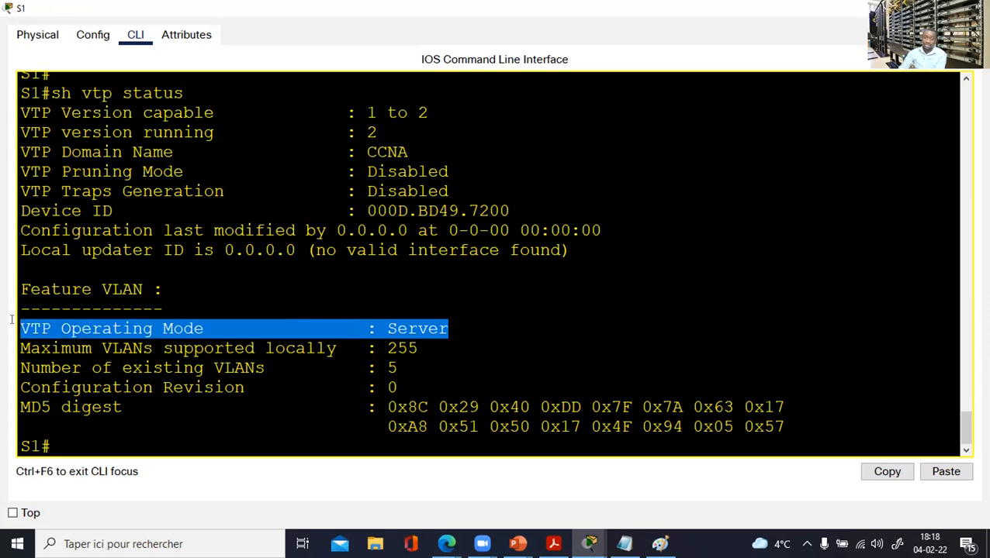
click(459, 279)
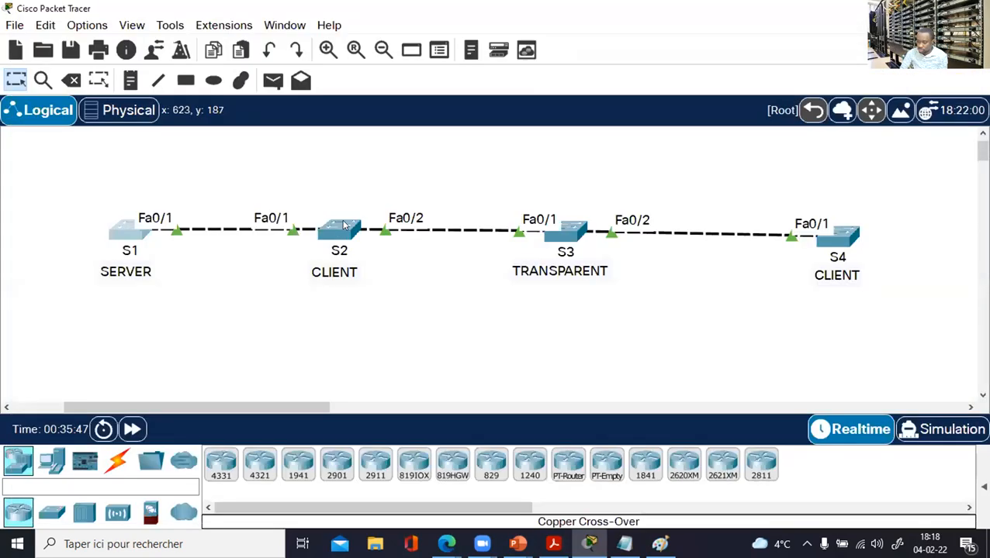
Open S2's console, enter global configuration mode and set VTP mode to client.
click(339, 230)
click(696, 20)
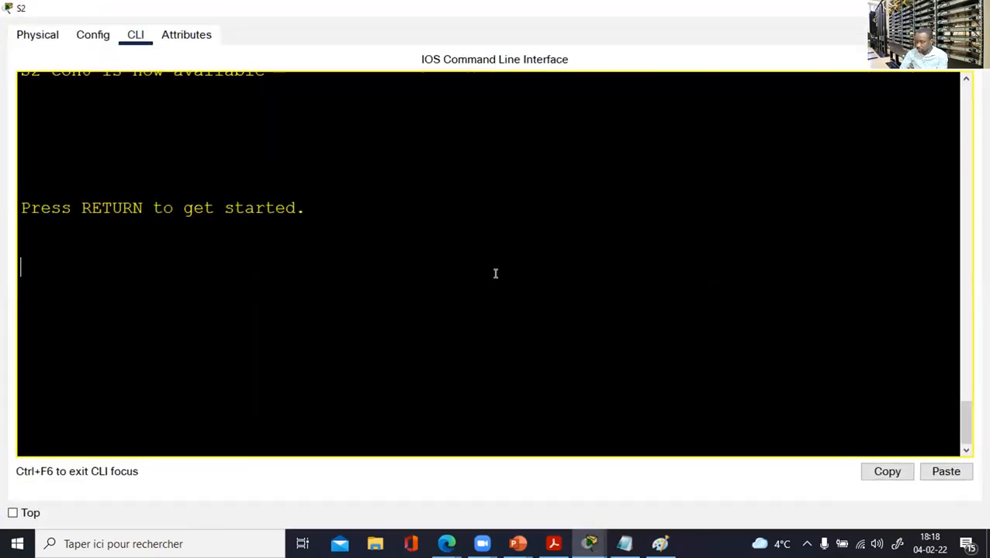
key(Return)
key(Return)
key(Return)
text(en)
key(Return)
text(conf t)
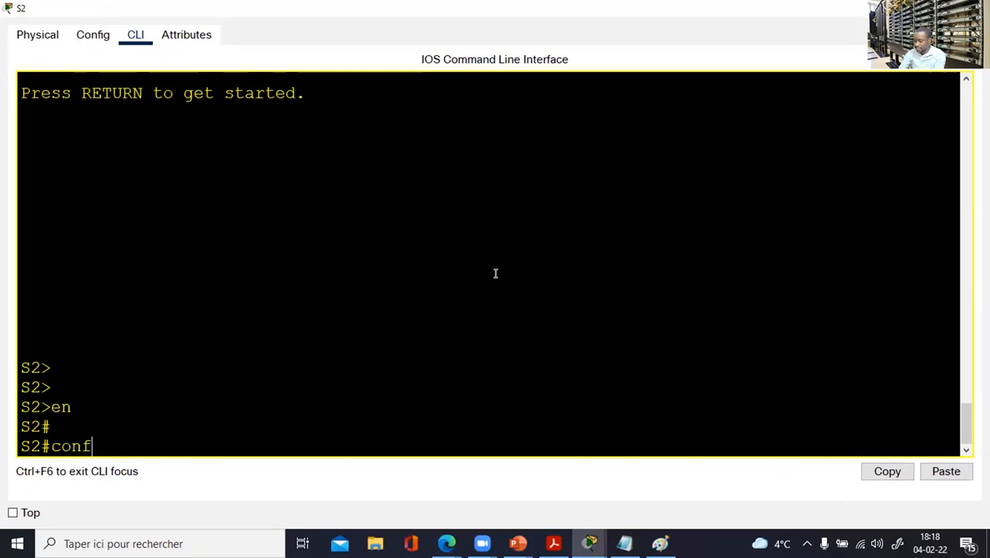
key(Return)
text(vtp)
key(Tab)
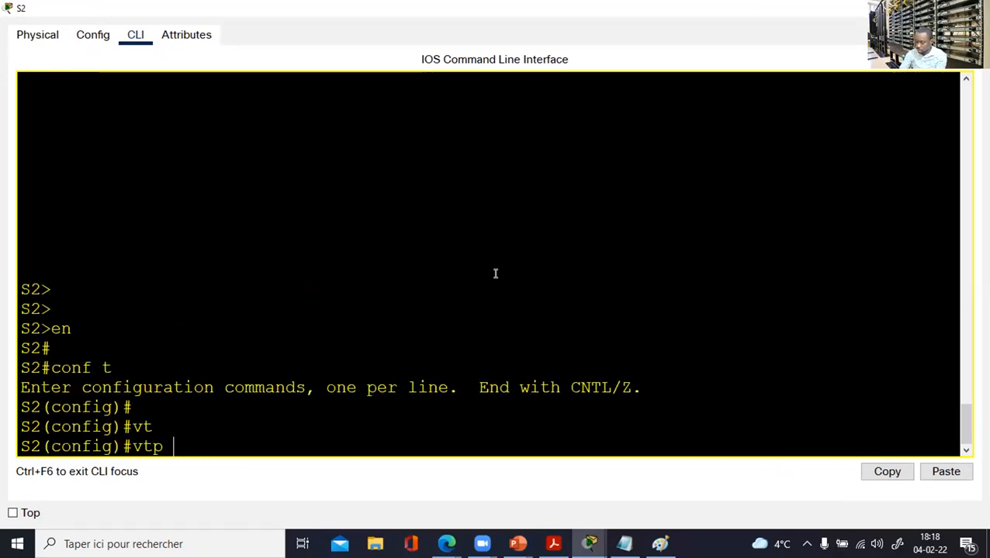
text(mo)
key(Tab)
text(client)
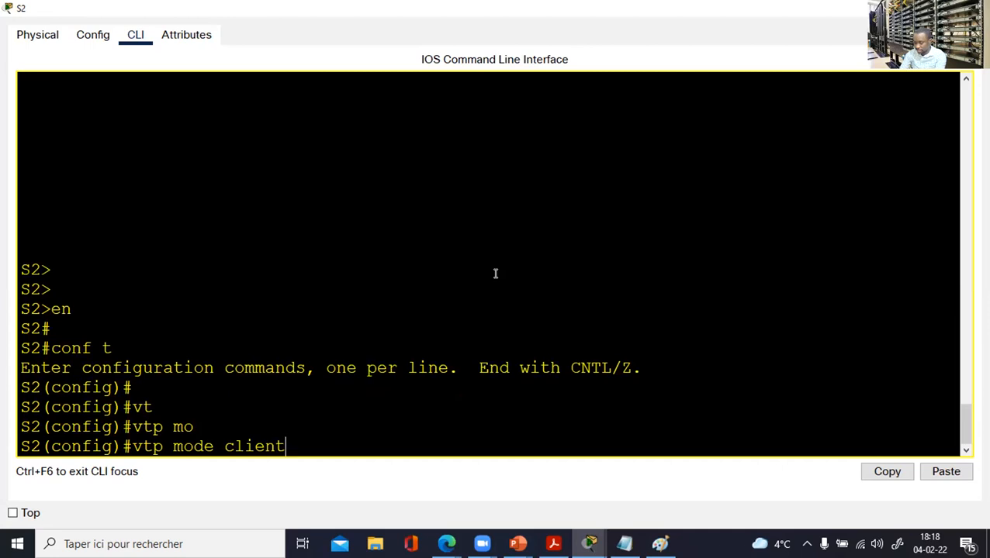
key(Return)
Join S2 to VTP domain CCNA and give it the same VTP password as S1.
text(vtp mo)
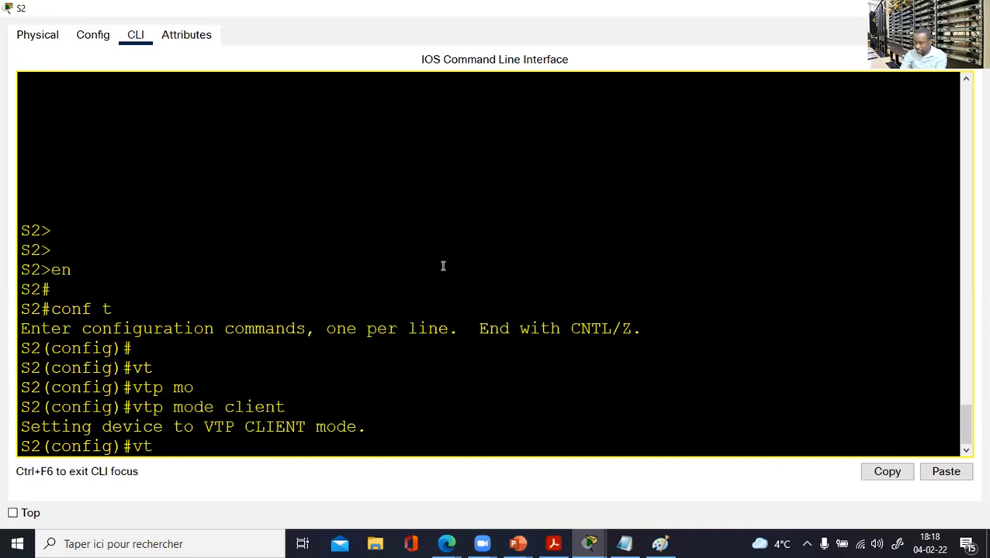
key(BackSpace)
key(BackSpace)
text(d)
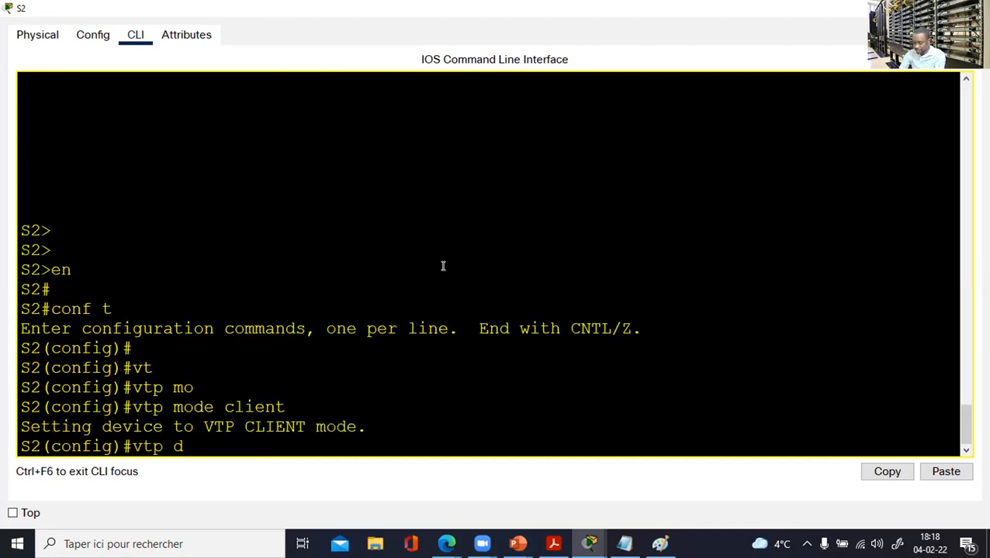
text(omain CCNA)
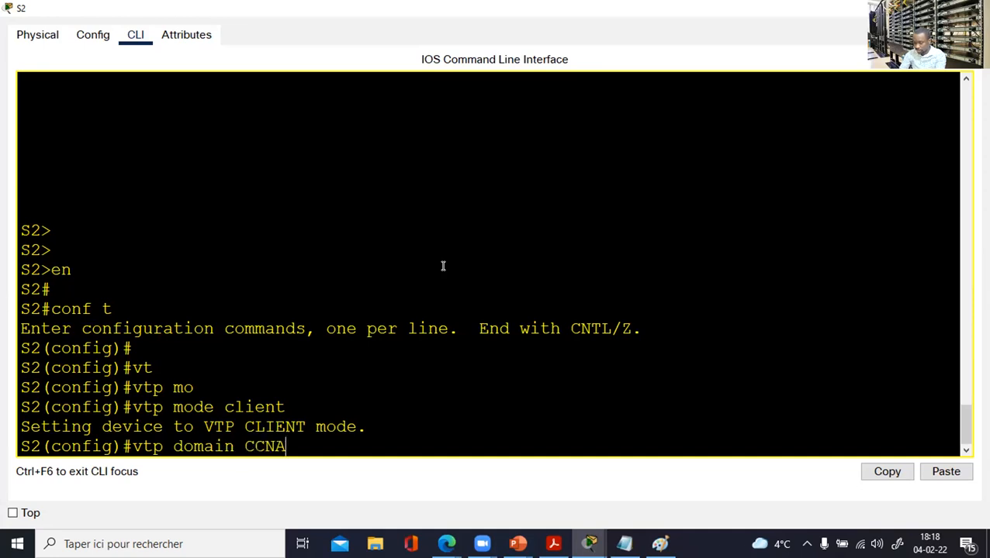
key(Return)
text(vtp p)
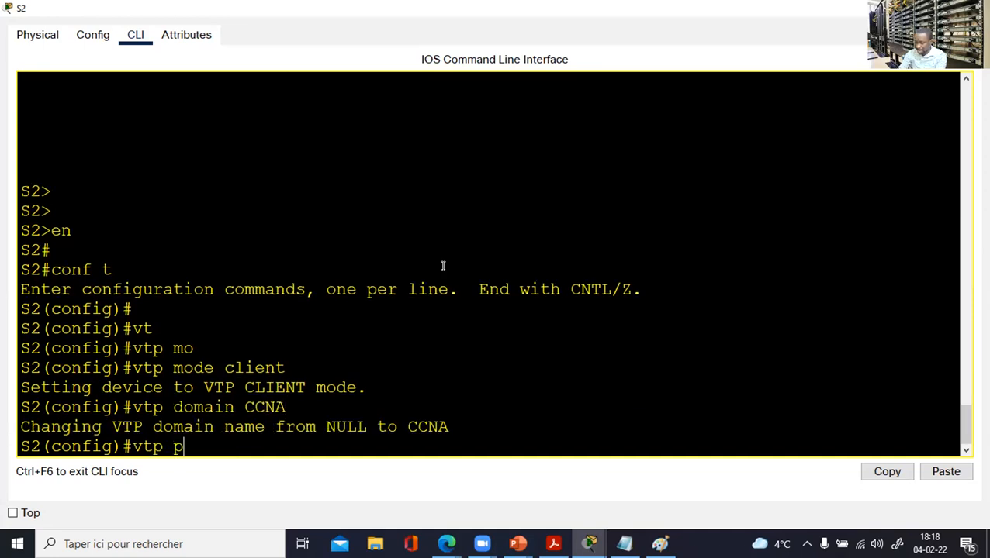
text(assword cisco)
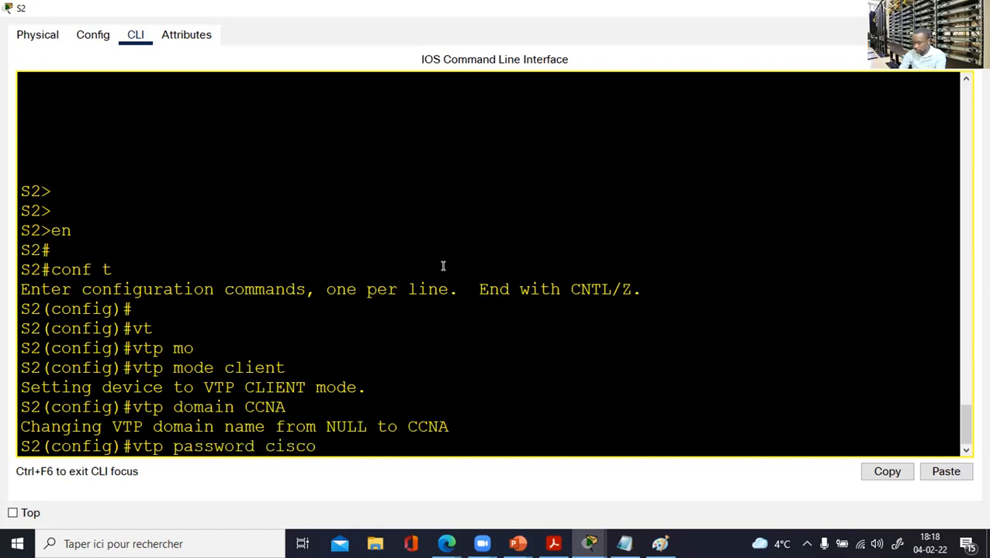
key(Return)
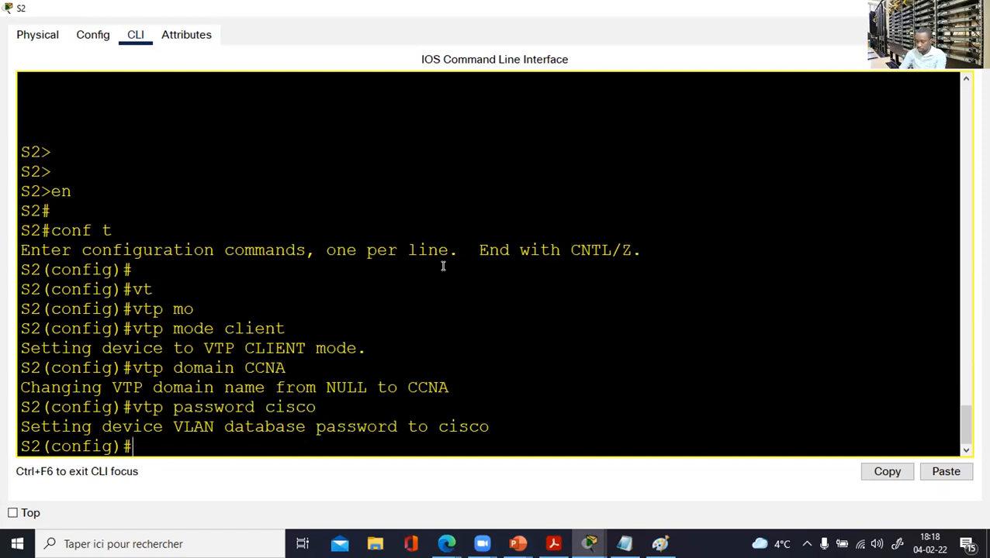
drag(286, 368, 178, 368)
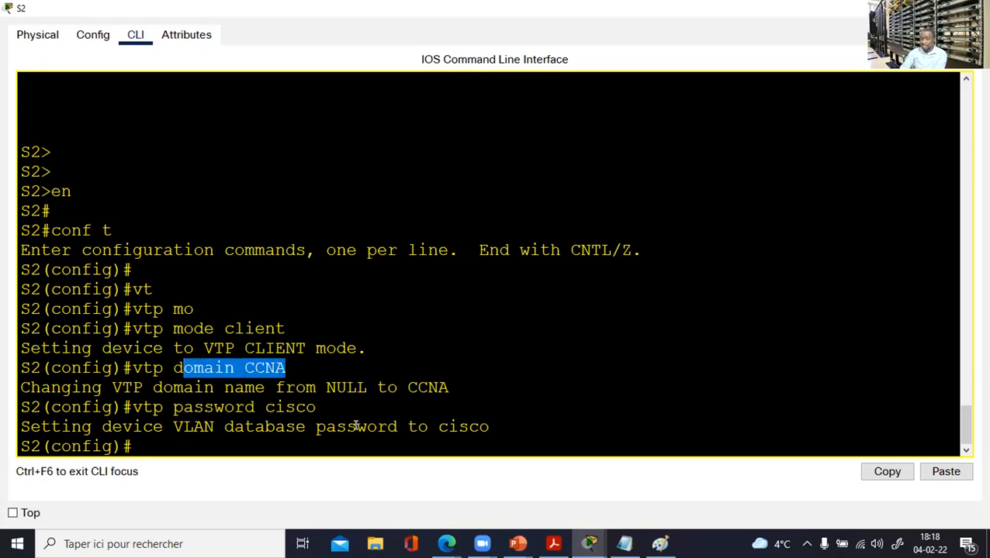
drag(330, 404, 265, 406)
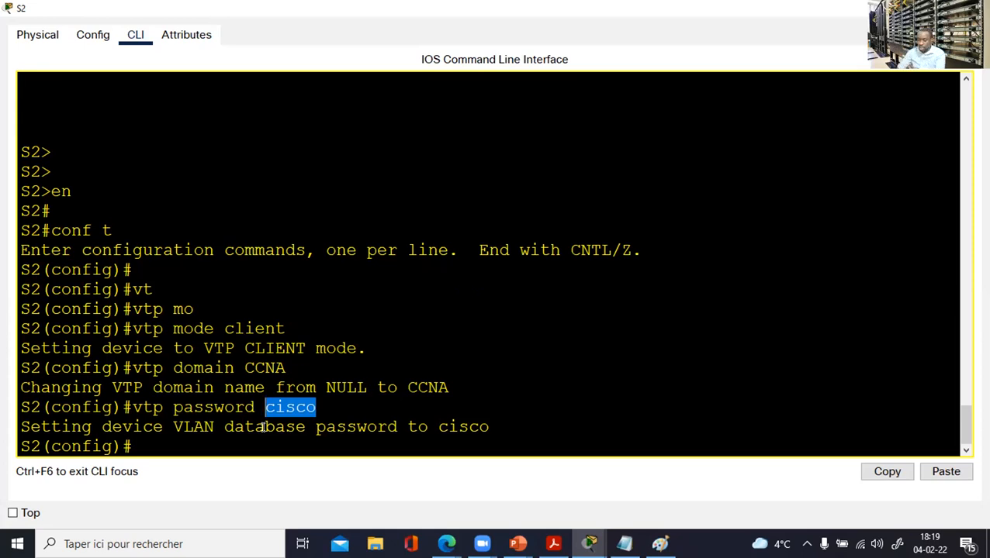
Run show vtp status on S2, confirming domain CCNA and Client mode.
click(264, 426)
text(end)
key(Return)
key(Return)
key(Return)
key(Return)
text(sh vtp sta)
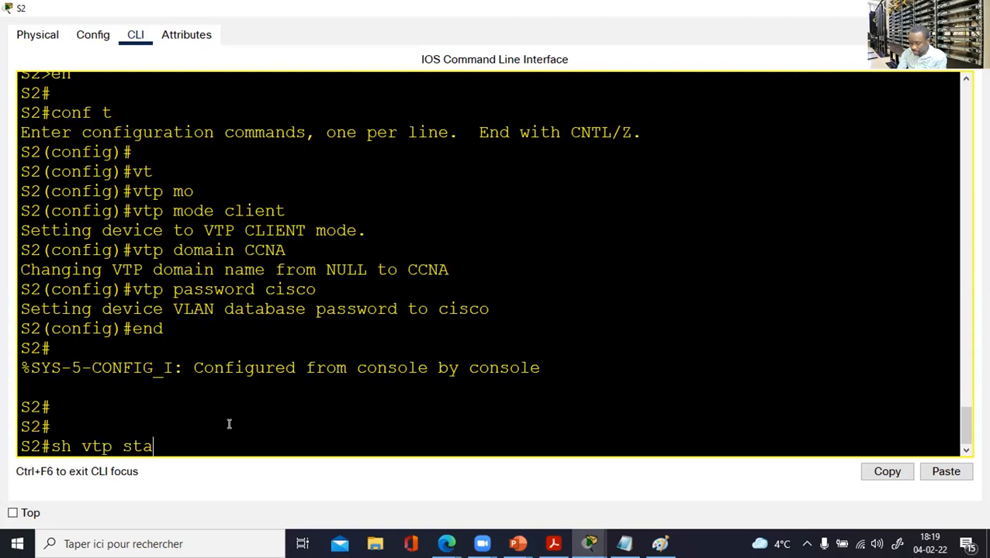
key(Tab)
key(Return)
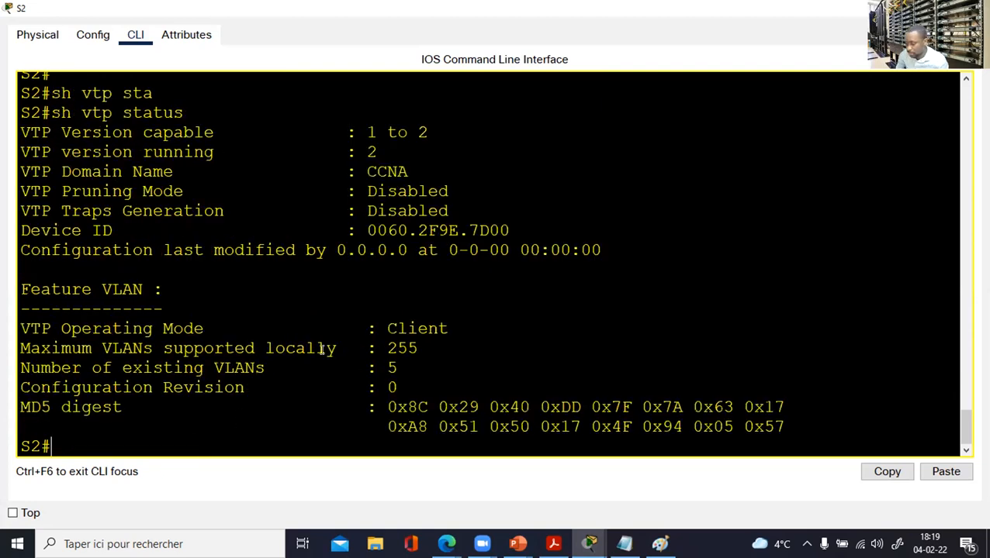
drag(409, 168, 286, 163)
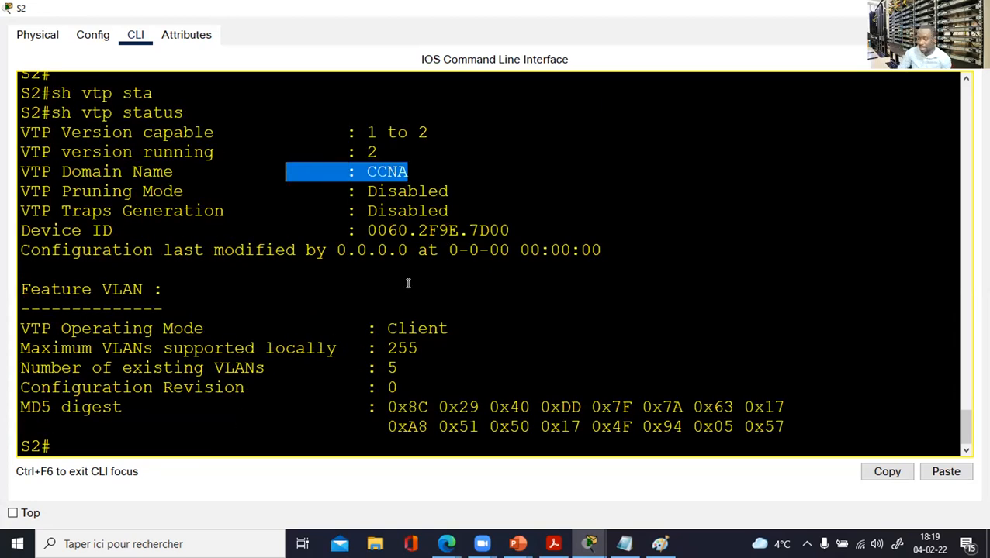
drag(458, 327, 150, 312)
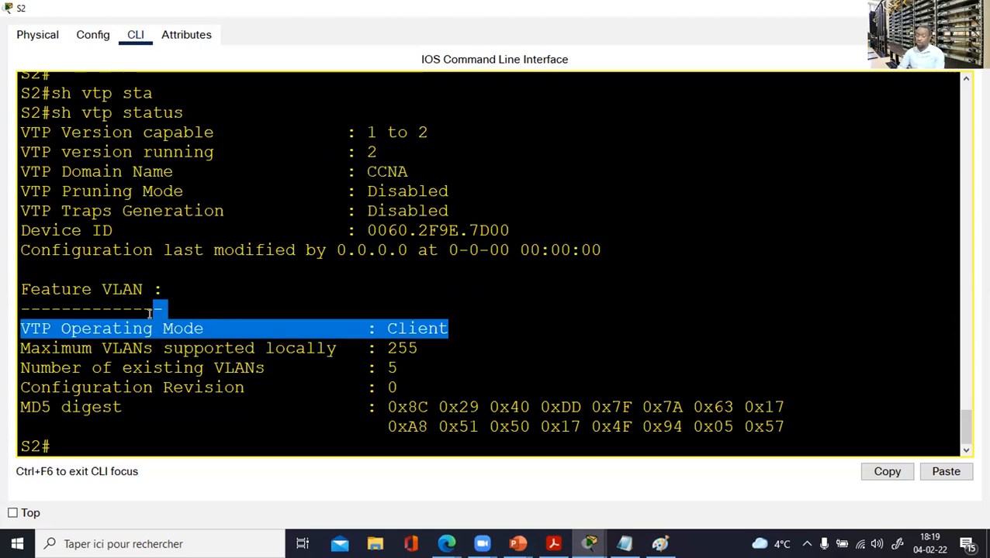
click(136, 388)
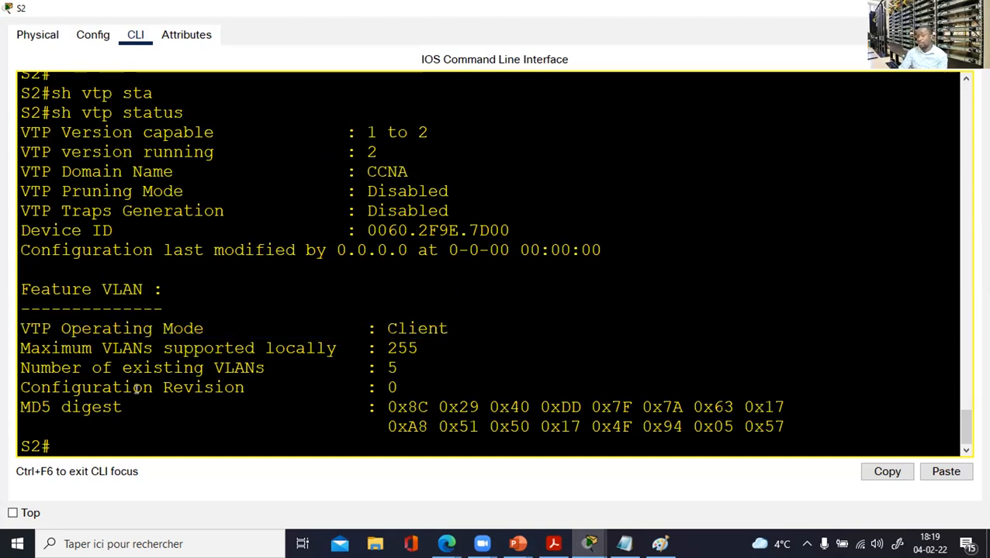
Run show vtp password on S2 and highlight the displayed password.
text(sh)
key(Tab)
text(vt)
key(Tab)
text(pass)
key(Tab)
key(Return)
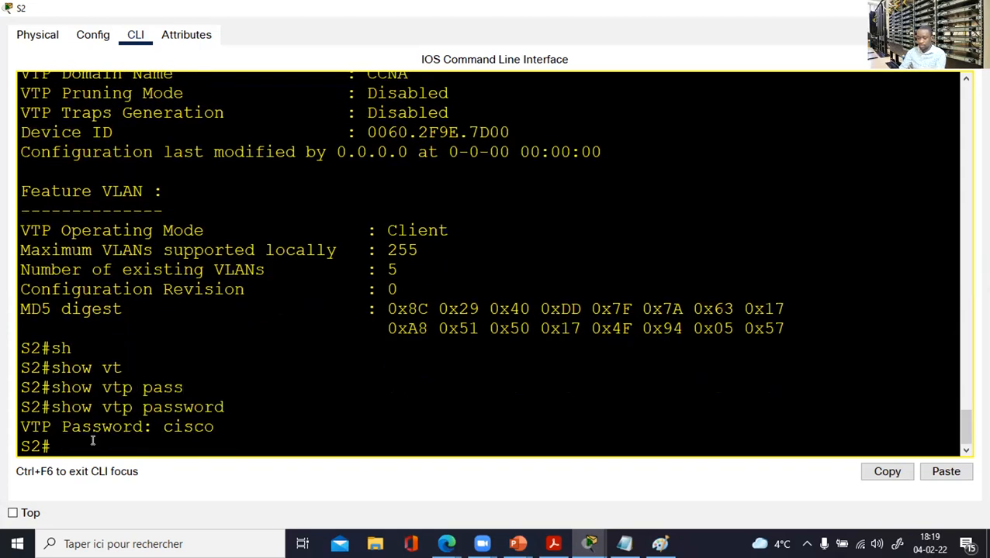
drag(213, 426, 128, 420)
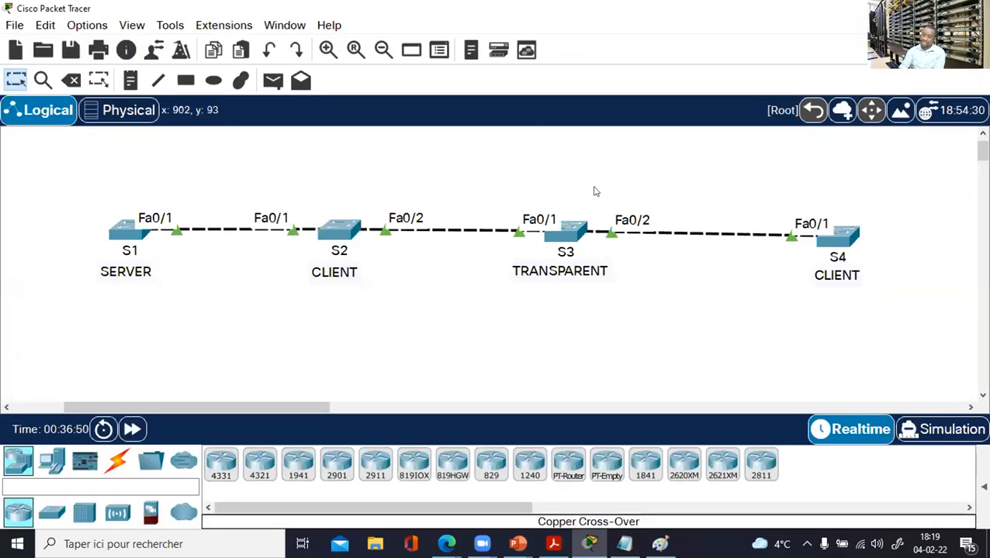
Open S3's console, enter global configuration mode and set VTP mode to transparent.
click(566, 230)
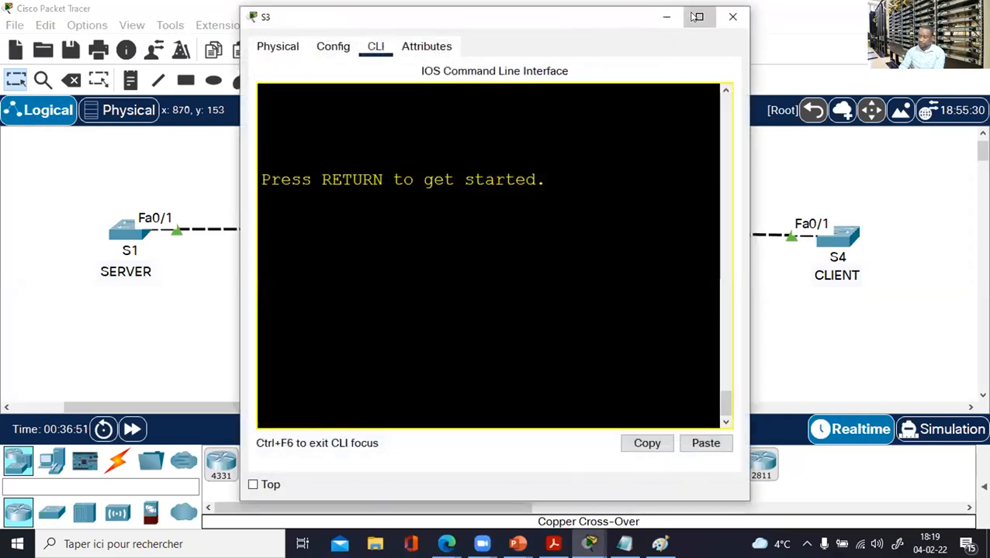
click(697, 17)
key(Return)
key(Return)
key(Return)
text(en)
key(Return)
key(Return)
text(conf t)
key(Return)
text(vtp mode tr)
key(Tab)
key(Return)
Set S3's VTP domain to CCNA and its VTP password, then close its console.
text(vt)
key(Tab)
text(domain CCNA)
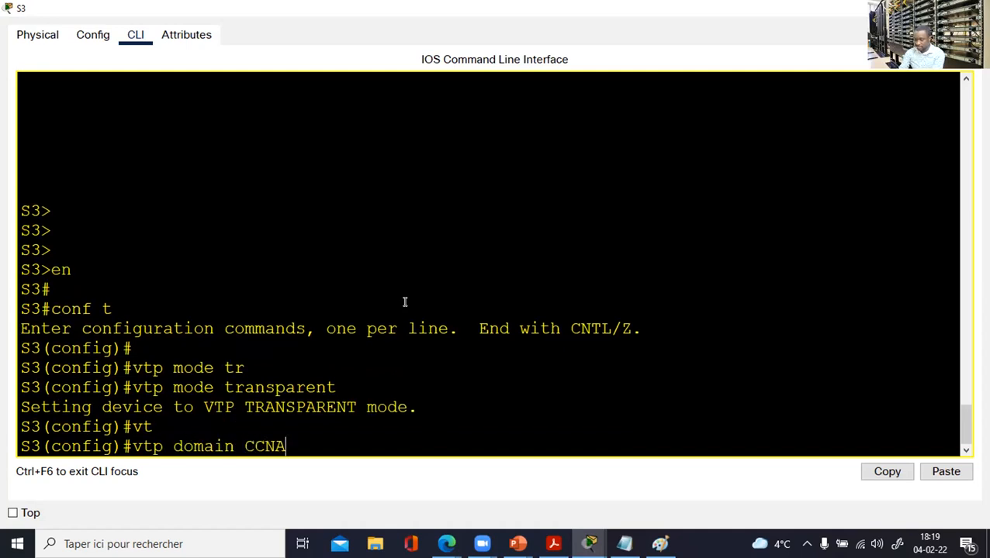
key(Return)
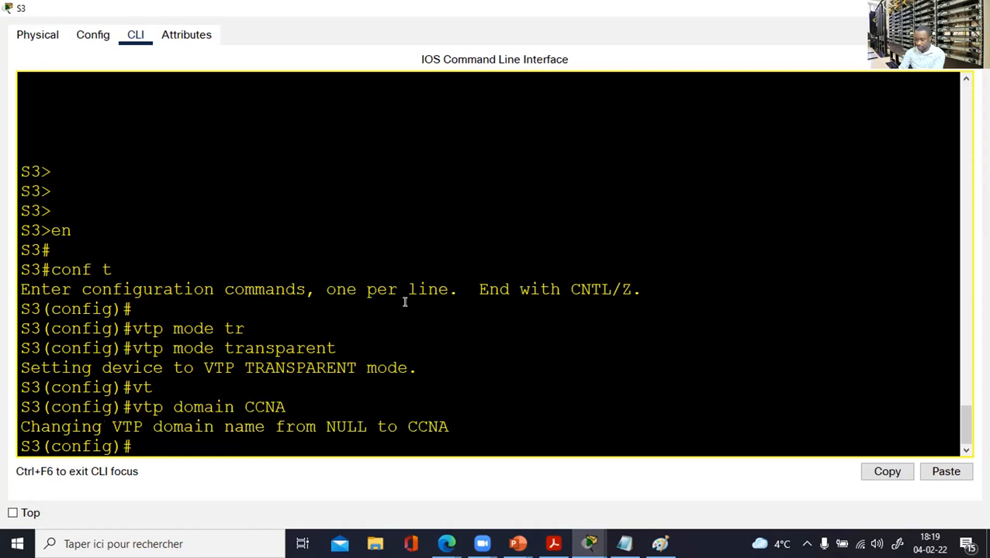
text(vtp)
key(Tab)
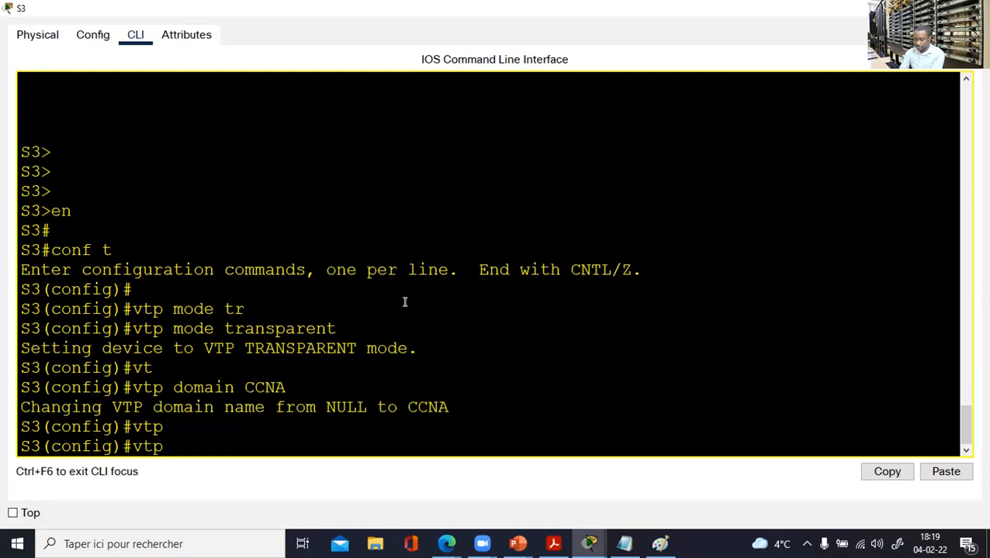
text(pass)
key(Tab)
text(cisco)
key(Return)
key(Return)
key(Return)
key(Return)
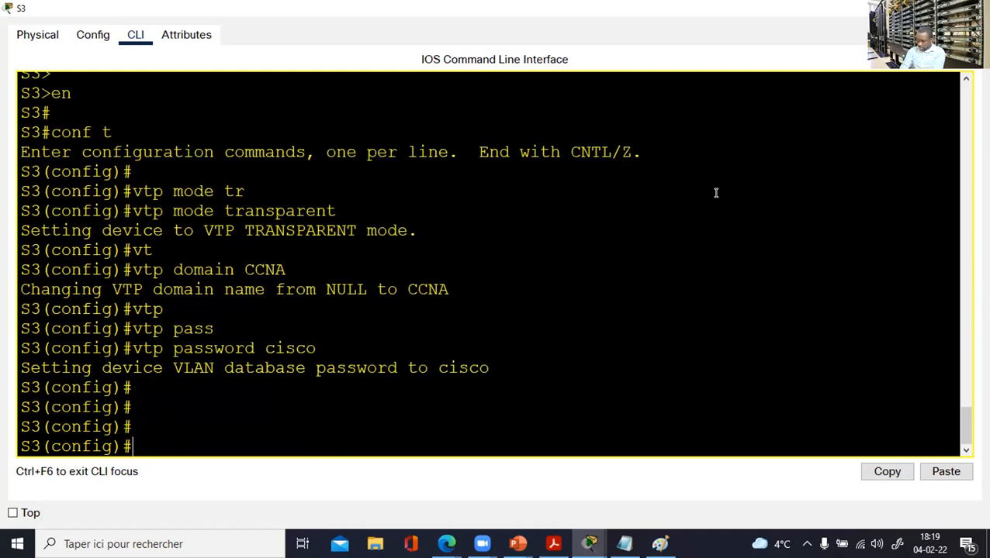
click(971, 8)
On switch S4's console, enter global configuration and set VTP mode to client.
click(850, 231)
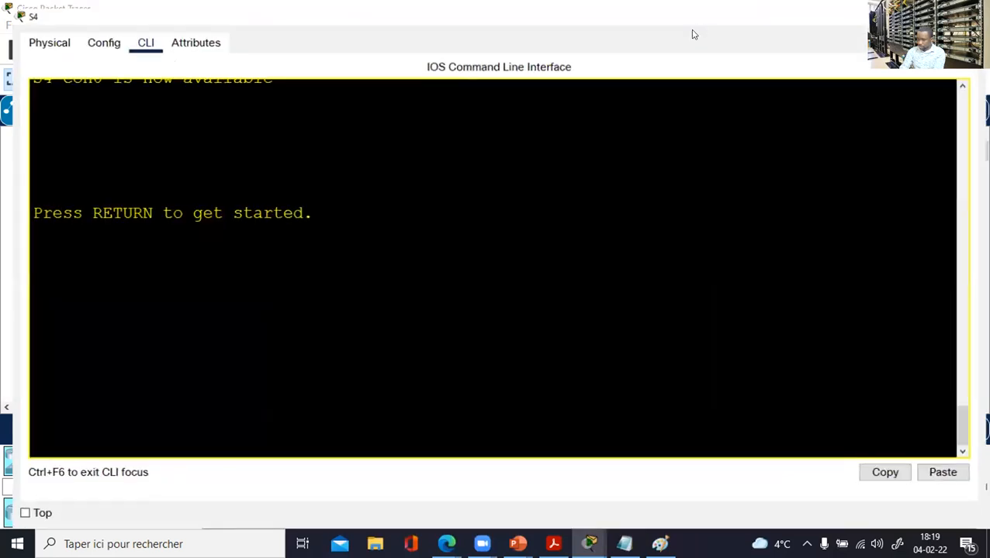
click(696, 21)
key(Return)
key(Return)
key(Return)
text(en)
key(Return)
text(conf t)
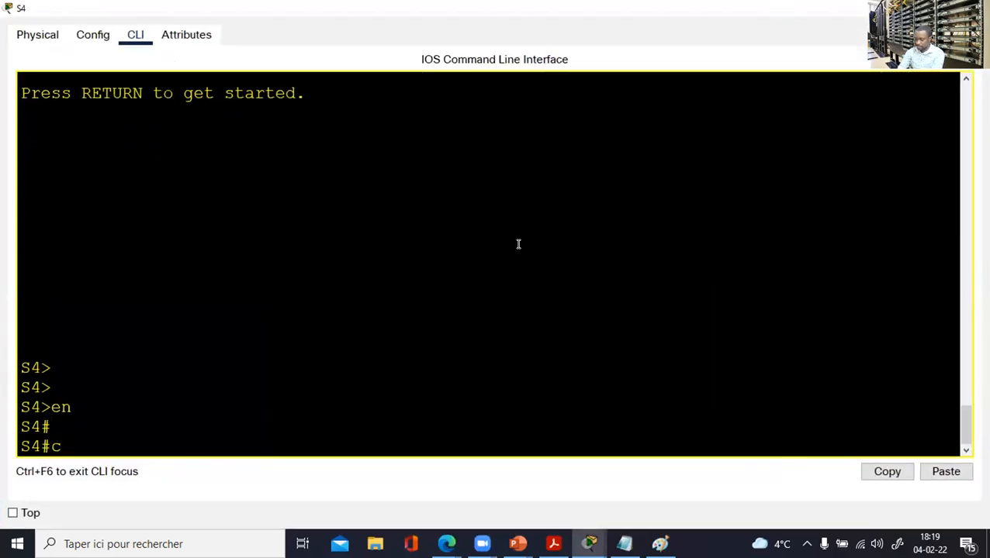
key(Return)
key(Return)
key(Return)
text(vt)
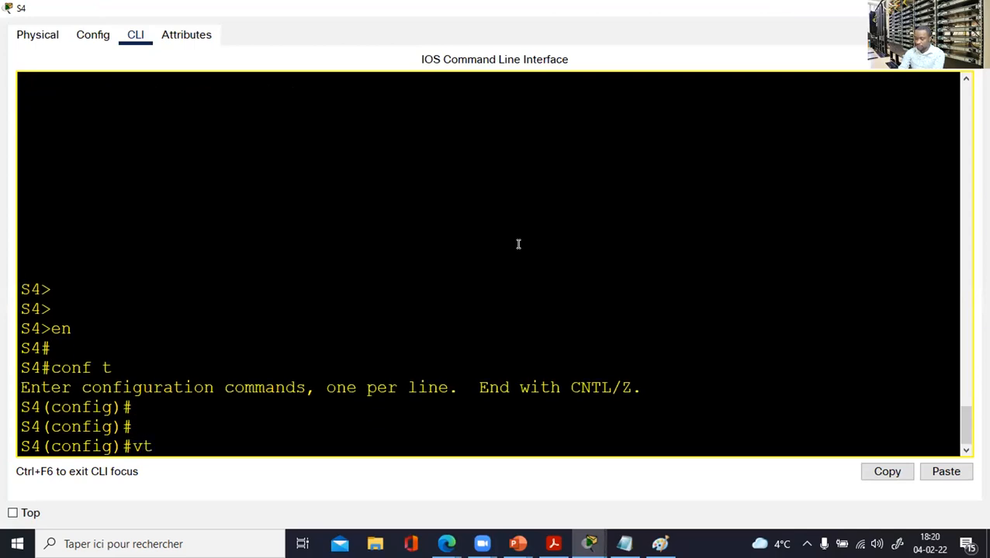
text(p domain)
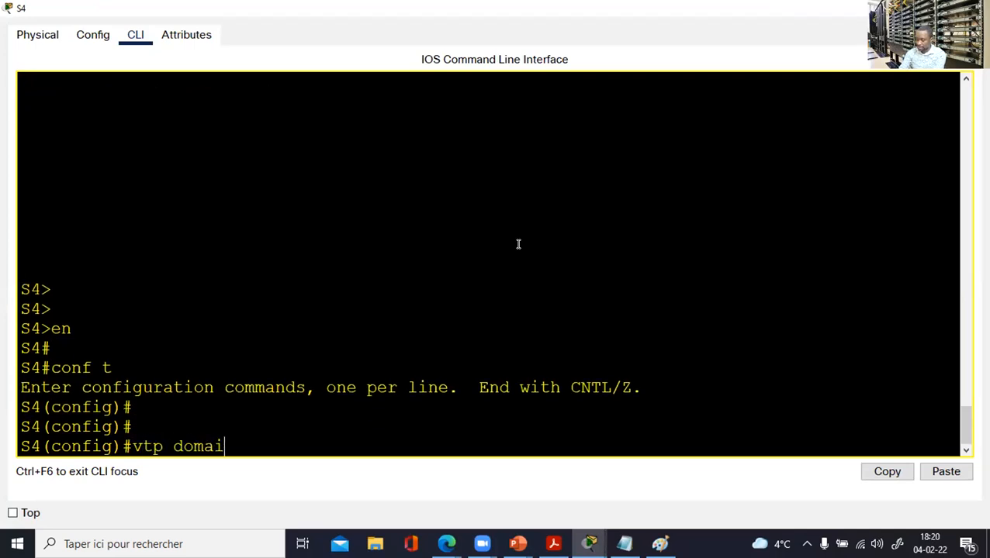
key(BackSpace)
key(BackSpace)
key(BackSpace)
key(BackSpace)
key(BackSpace)
key(BackSpace)
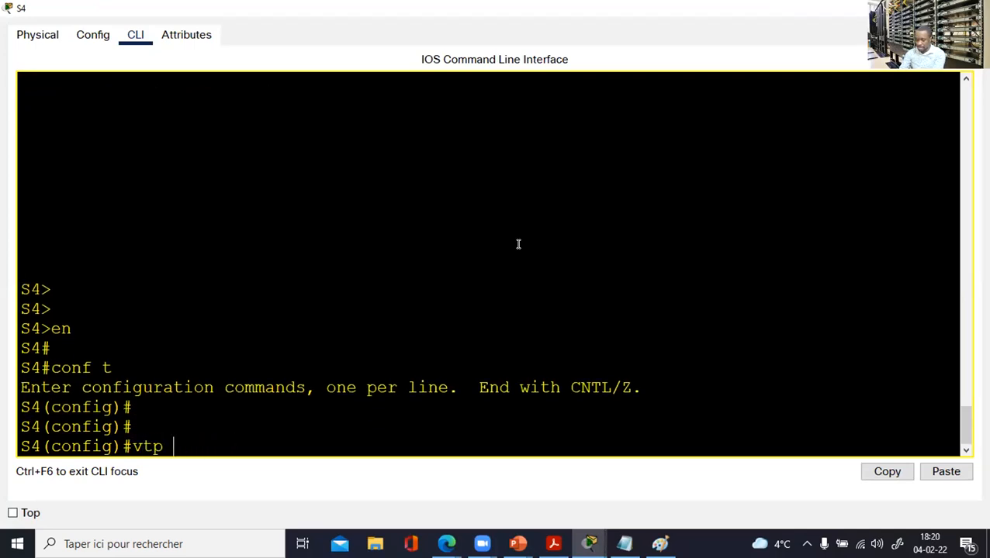
text(mode cli)
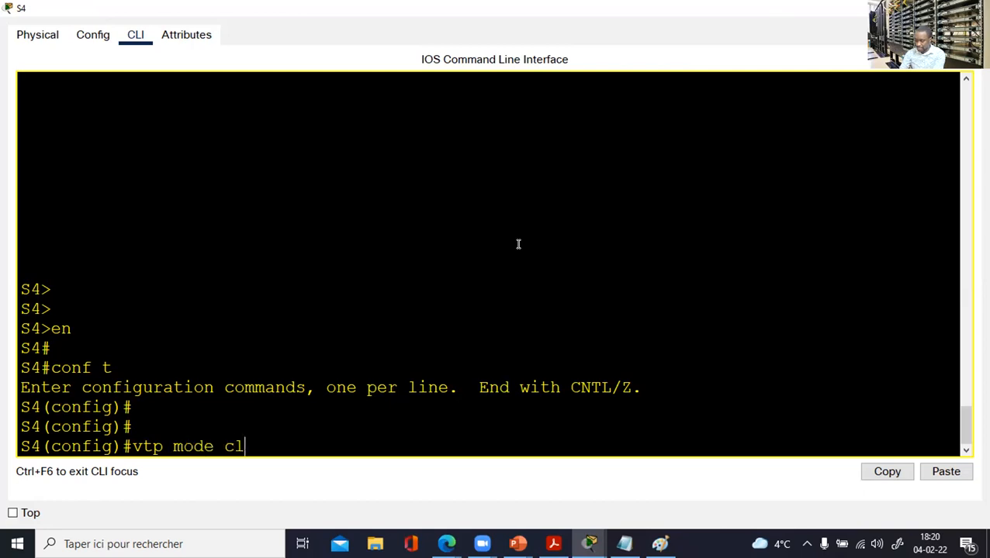
key(Tab)
key(Return)
Set S4's VTP domain to CCNA and enter the VTP password.
text(vt)
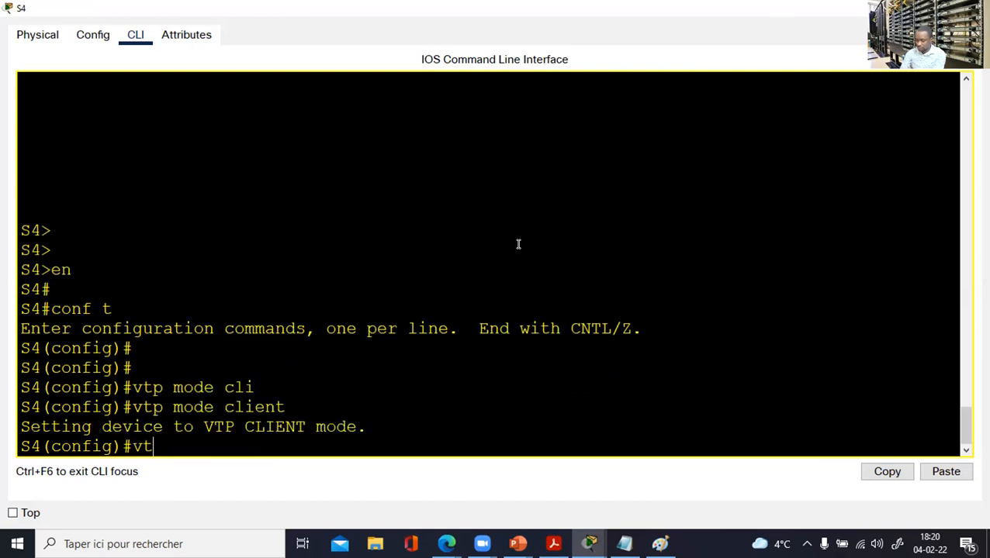
text(p doma)
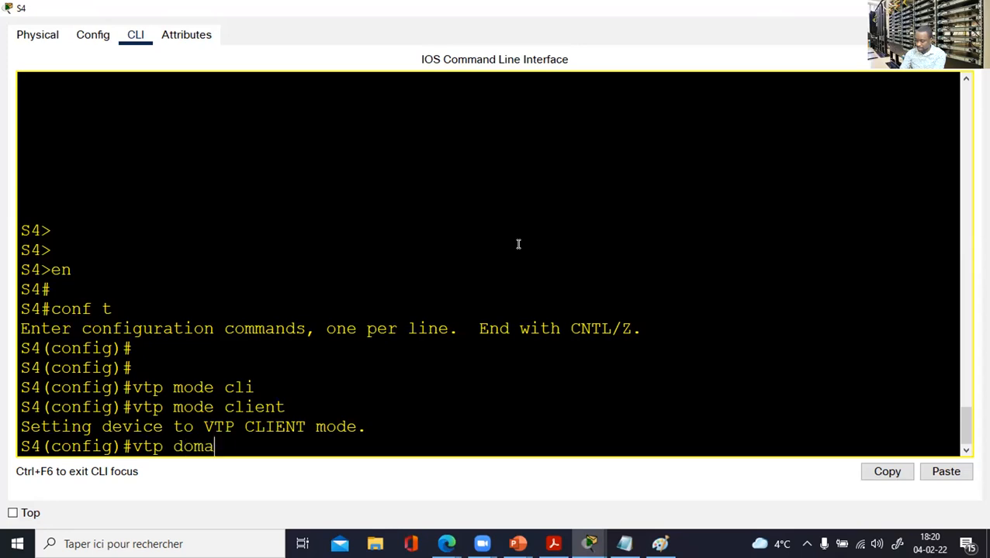
text(in CCNA)
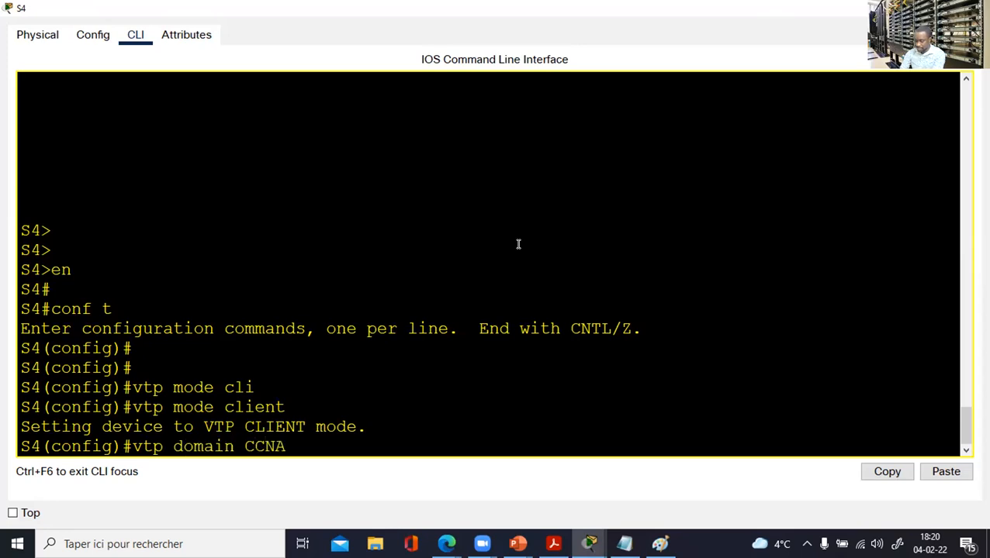
key(Return)
text(vtp)
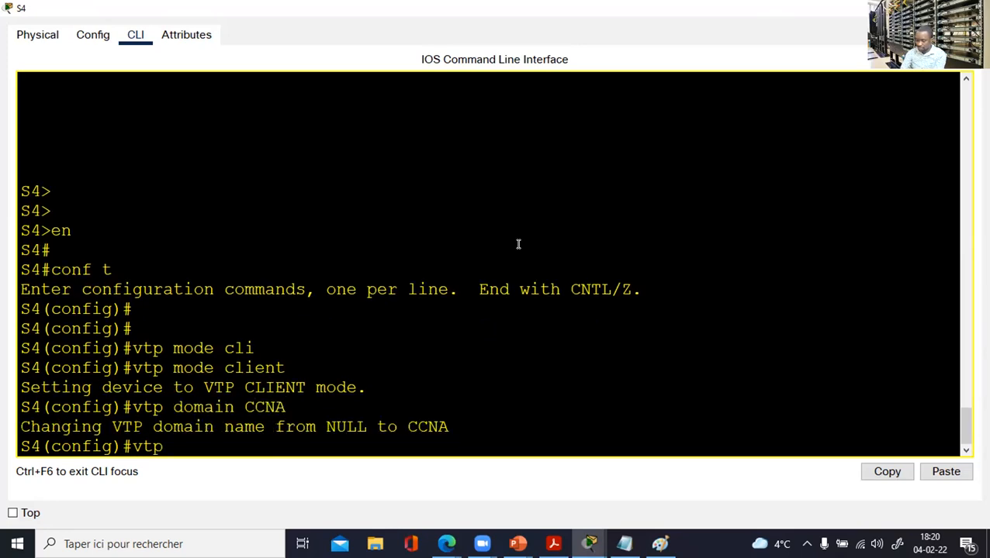
text( pass)
key(Tab)
text(c)
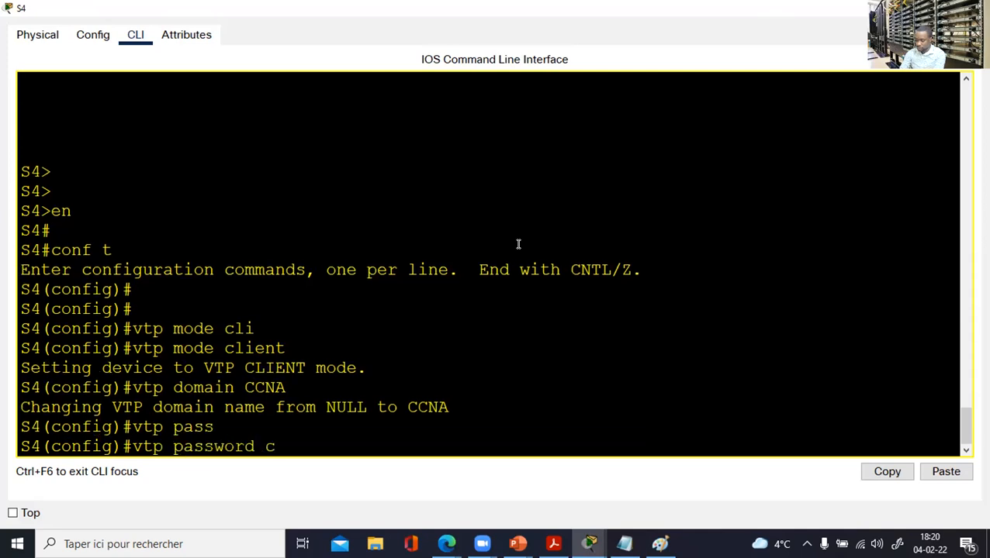
text(isco)
key(Return)
key(Return)
key(Return)
Leave configuration mode and save S4's configuration with wr.
key(Return)
text(end)
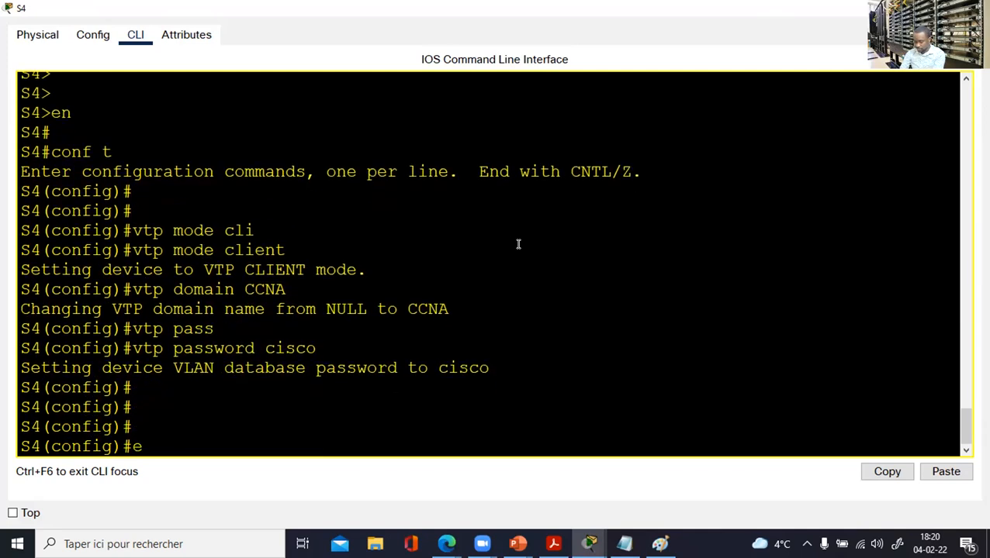
key(Return)
key(Return)
key(Return)
key(Return)
text(wr)
key(Return)
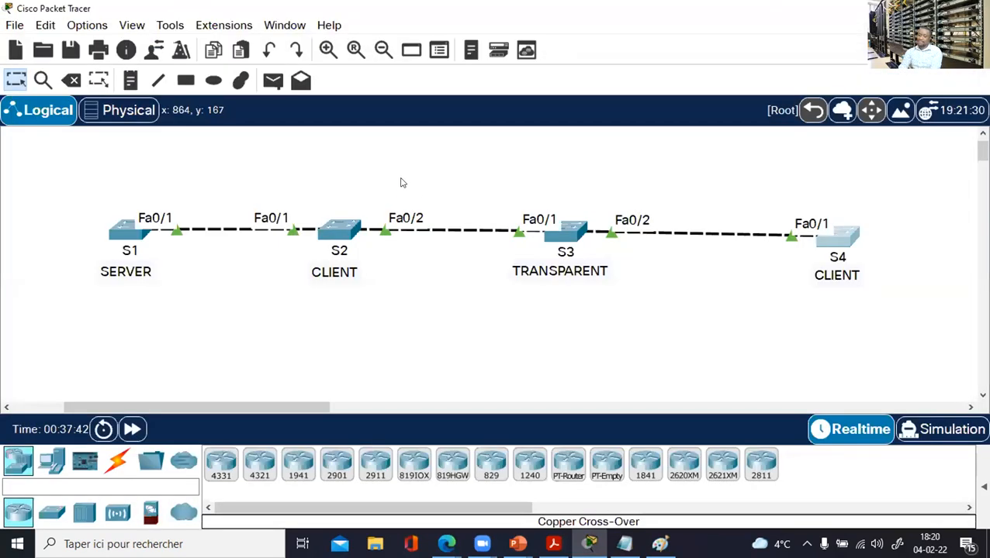
On S1, create VLAN 10 named MARKETING.
click(122, 239)
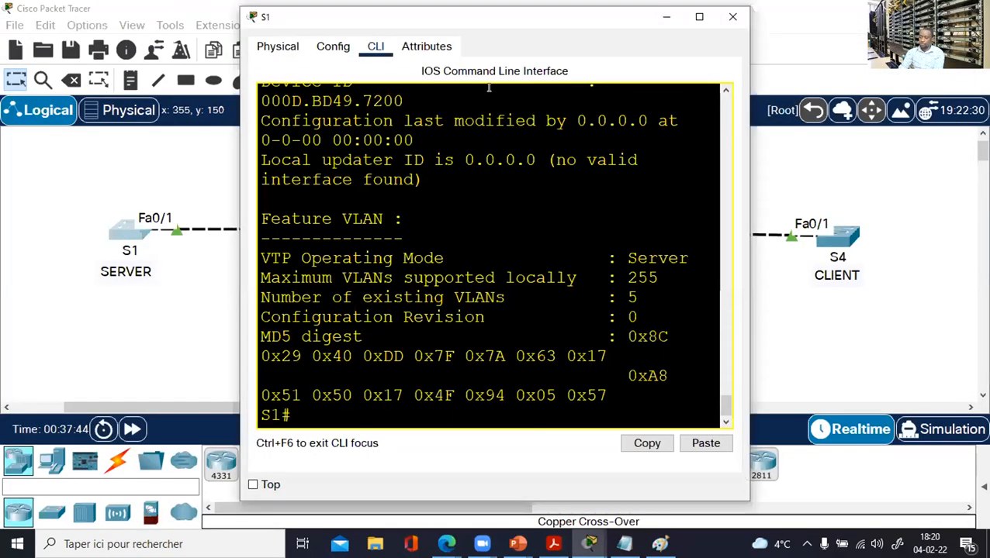
click(698, 17)
key(Return)
key(Return)
text(conf t)
key(Return)
key(Return)
key(Return)
text(v)
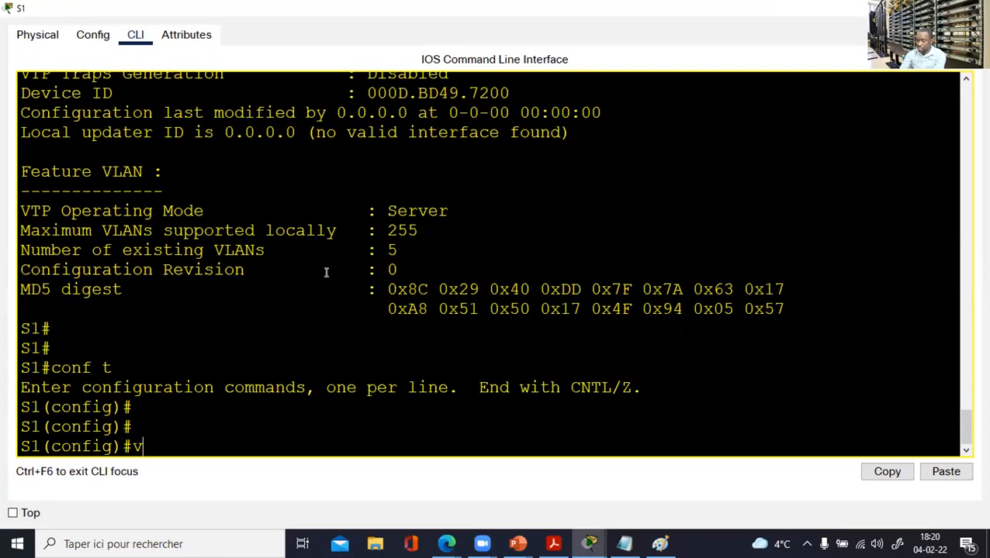
text(lan 10)
key(Return)
text(name MA)
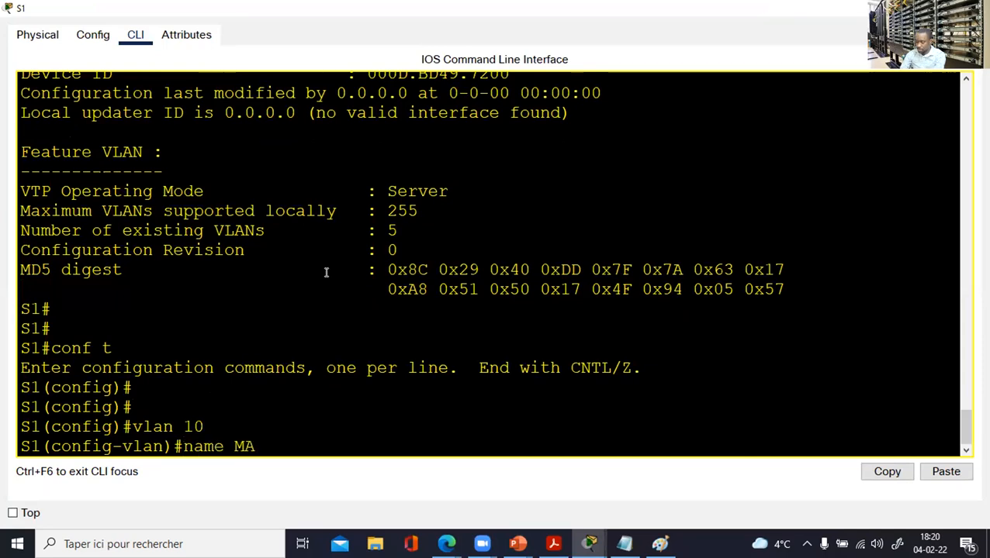
text(RKETING)
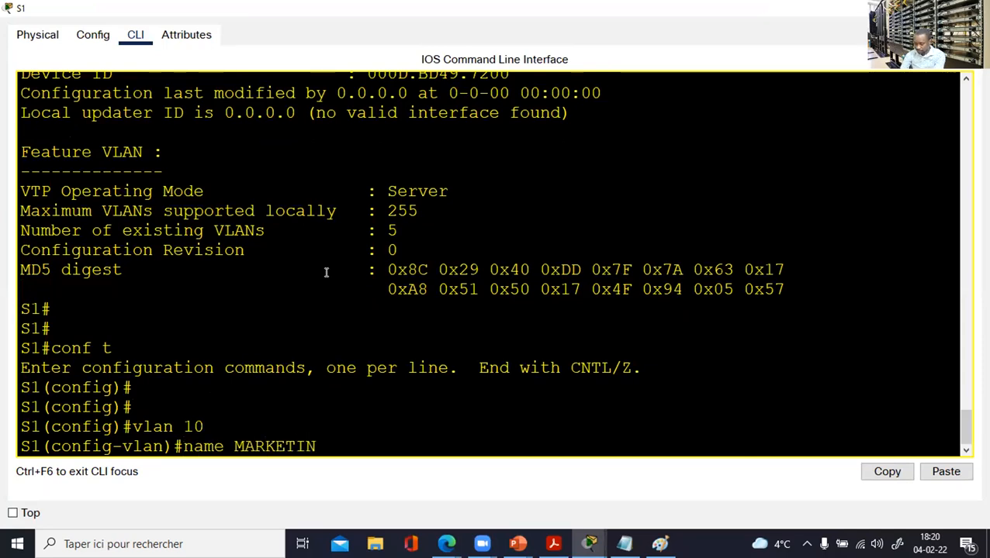
key(Return)
Create VLAN 11 named COMMERCE and VLAN 12 named IT on S1.
text(vlan 11)
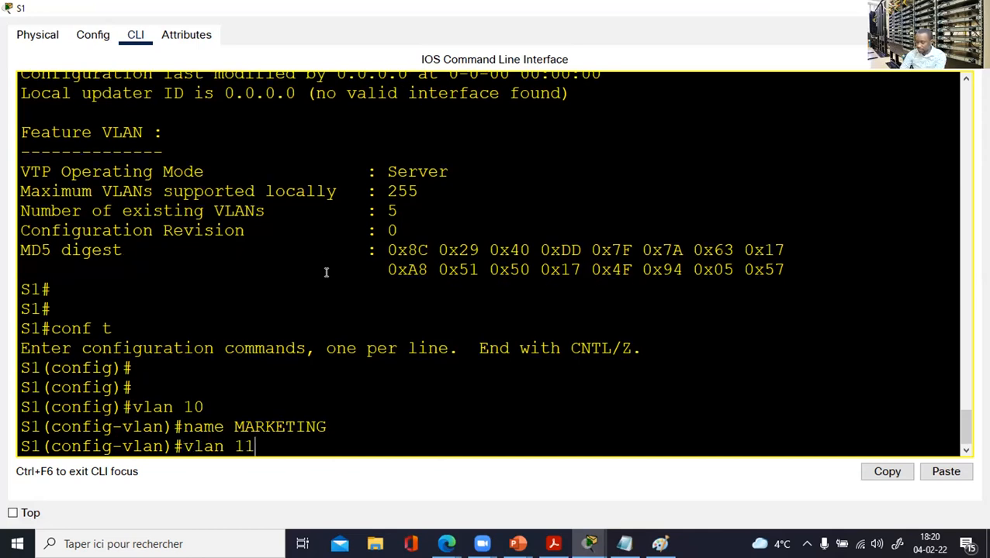
key(Return)
text(name)
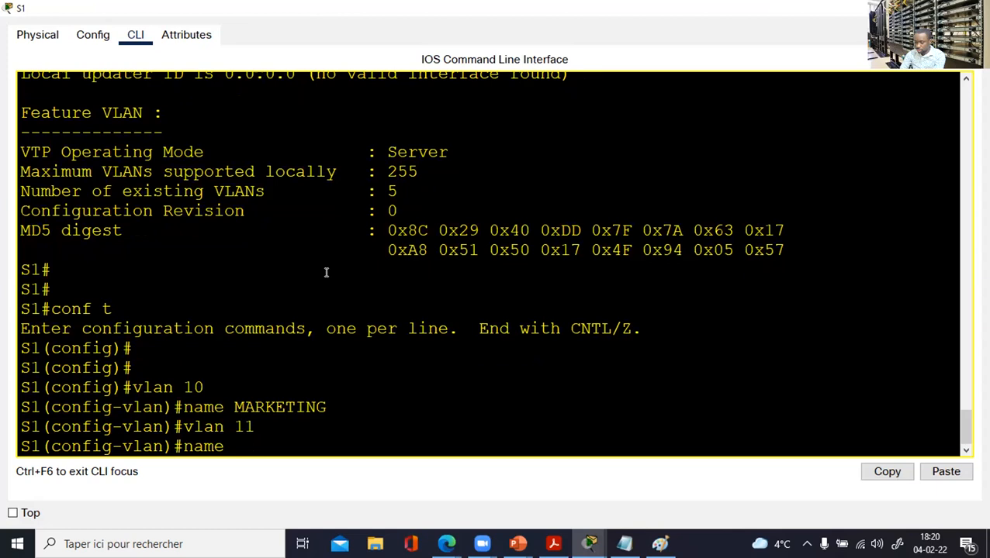
text( COMMERCE)
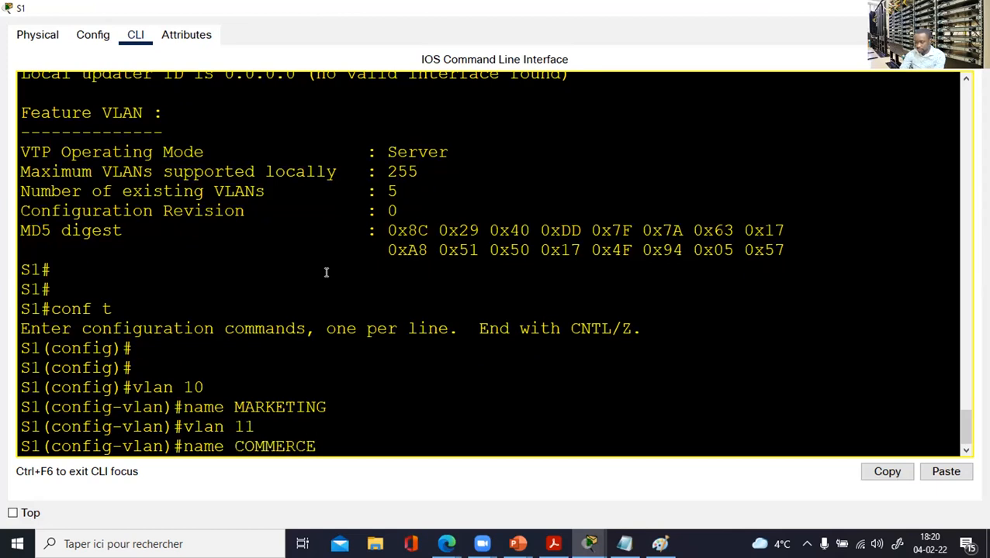
key(Return)
text(vlan)#vlan 12)
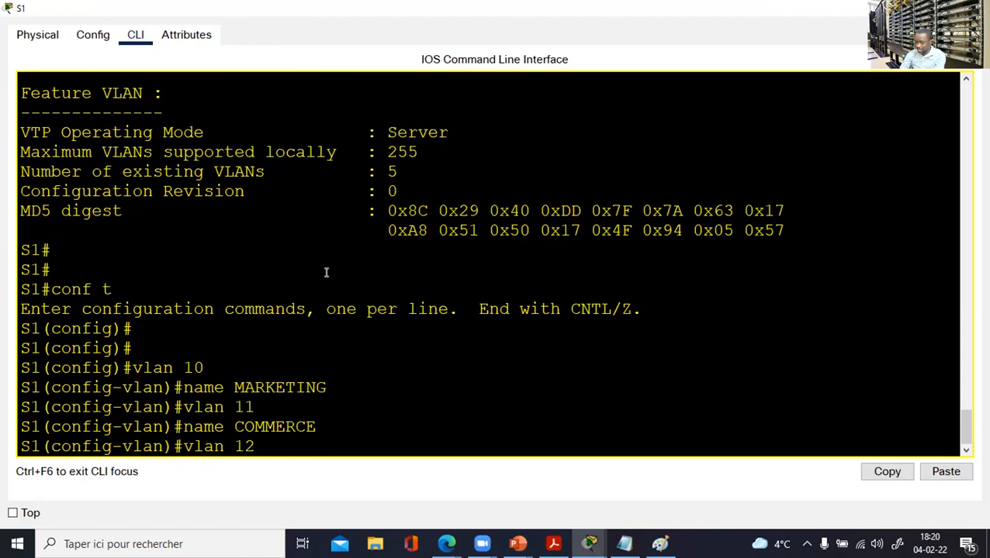
key(Return)
text(name)
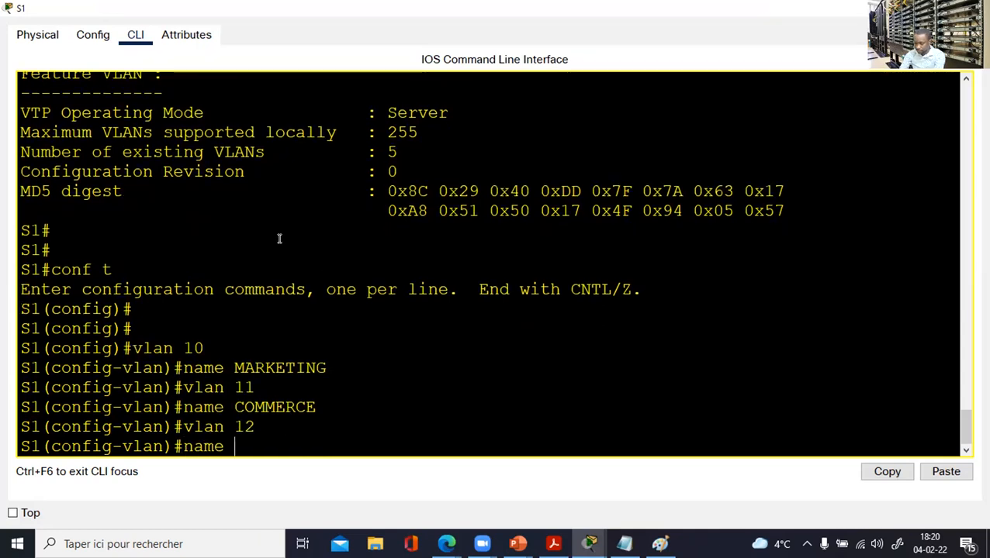
text( IT)
key(Return)
key(Return)
Check the new VLANs with 'sh vlan br', highlight their rows, and close S1's console.
text(end)
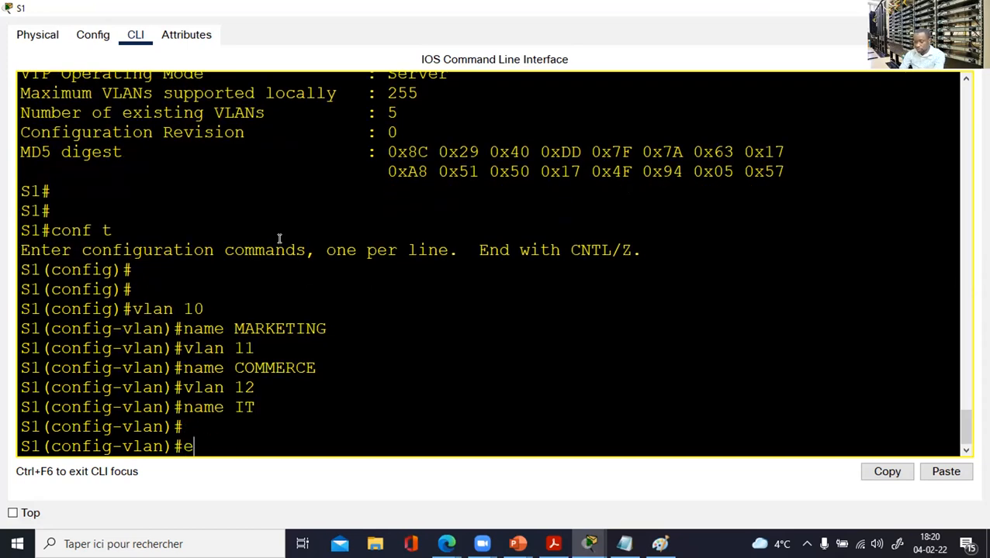
key(Return)
key(Return)
key(Return)
text(sh v)
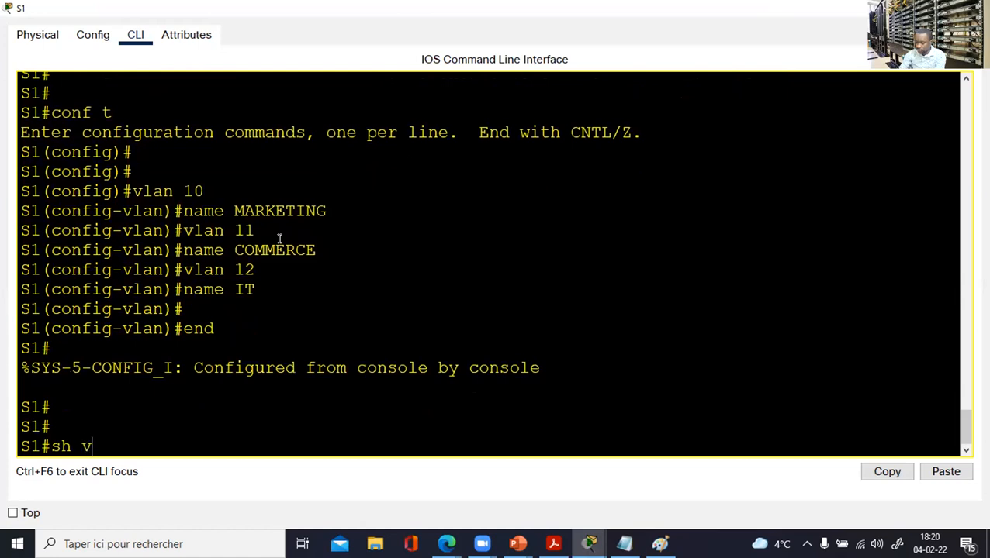
text(lan br)
key(Return)
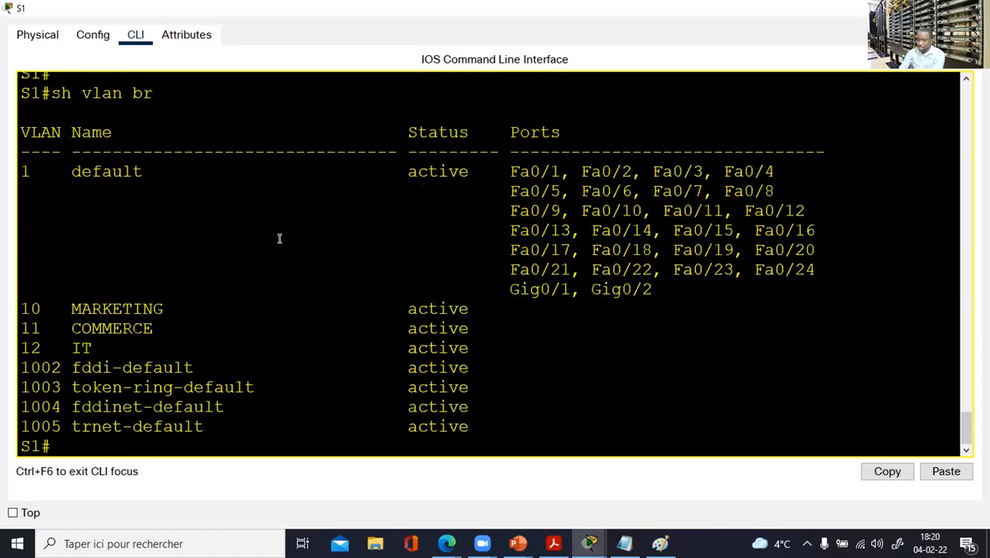
drag(112, 359, 11, 301)
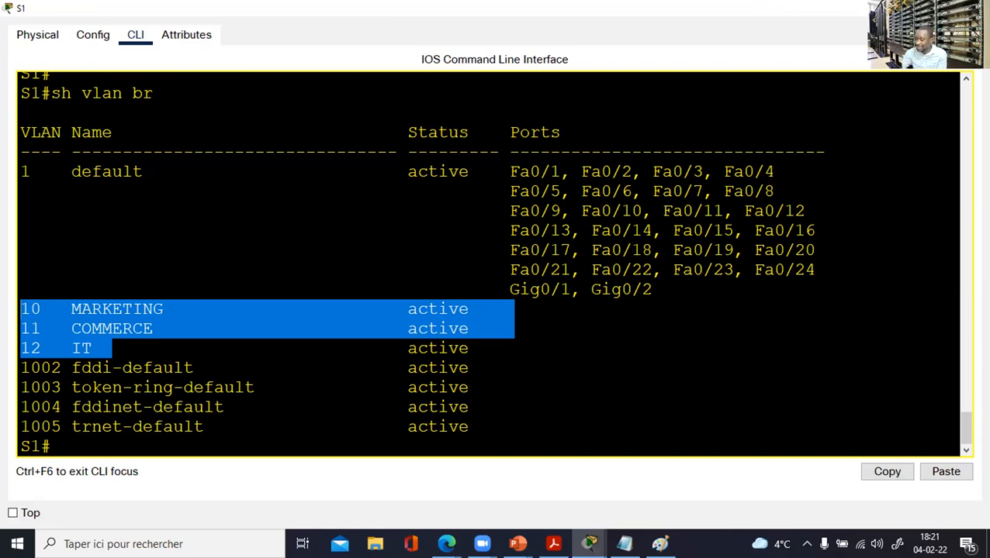
click(977, 8)
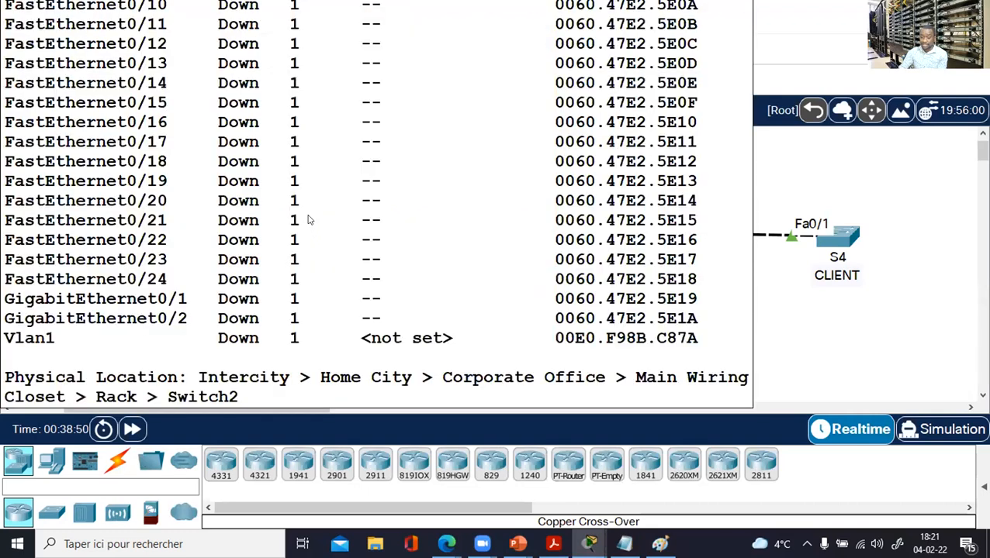
Open S1's console and enter global configuration mode.
drag(151, 202, 197, 240)
drag(262, 189, 315, 254)
drag(356, 210, 412, 282)
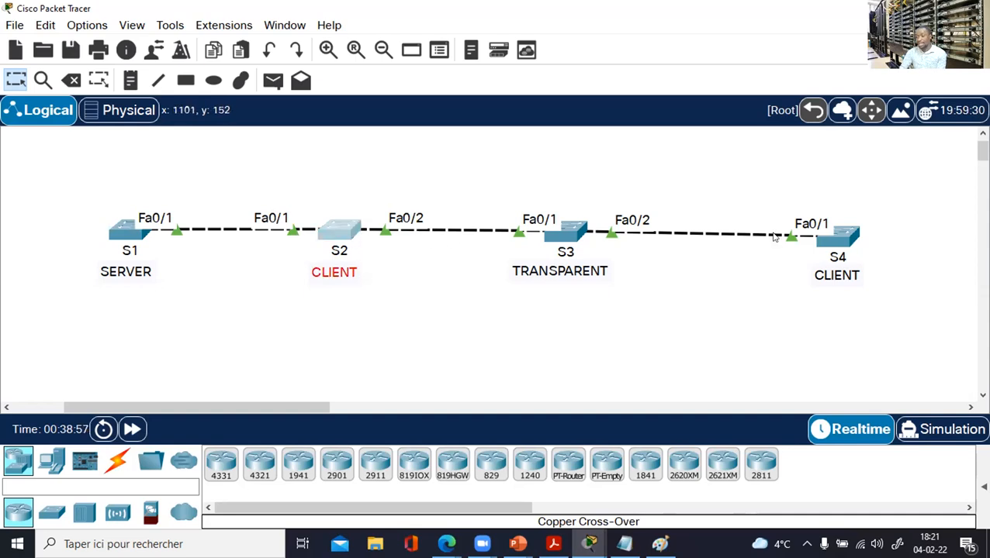
click(127, 231)
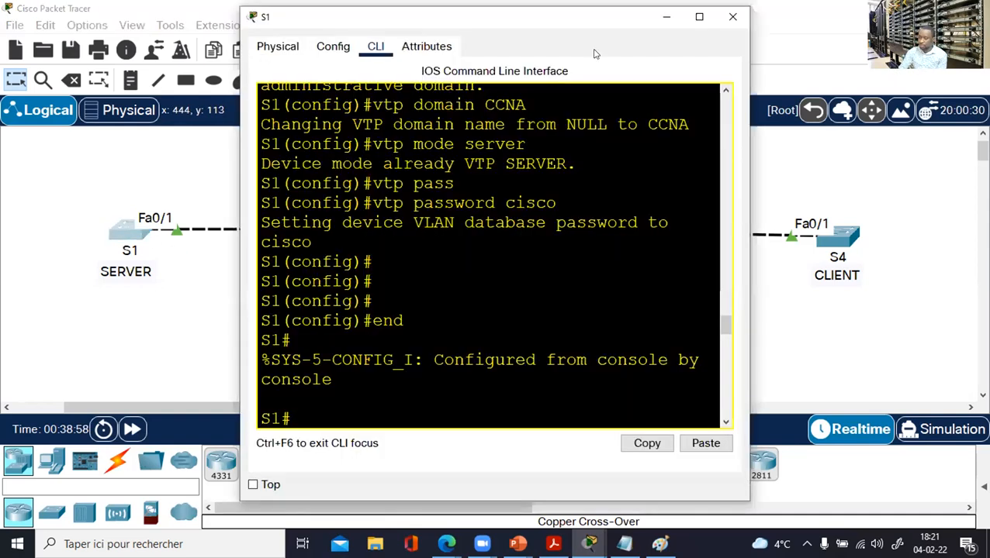
drag(749, 121, 963, 122)
click(590, 208)
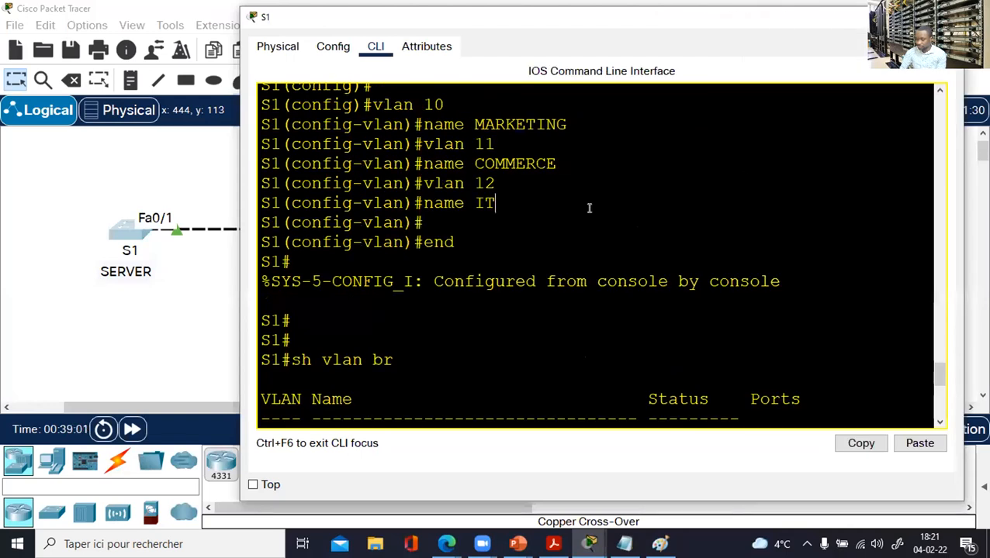
key(Return)
key(Return)
key(Return)
key(Return)
text(conf t)
key(Return)
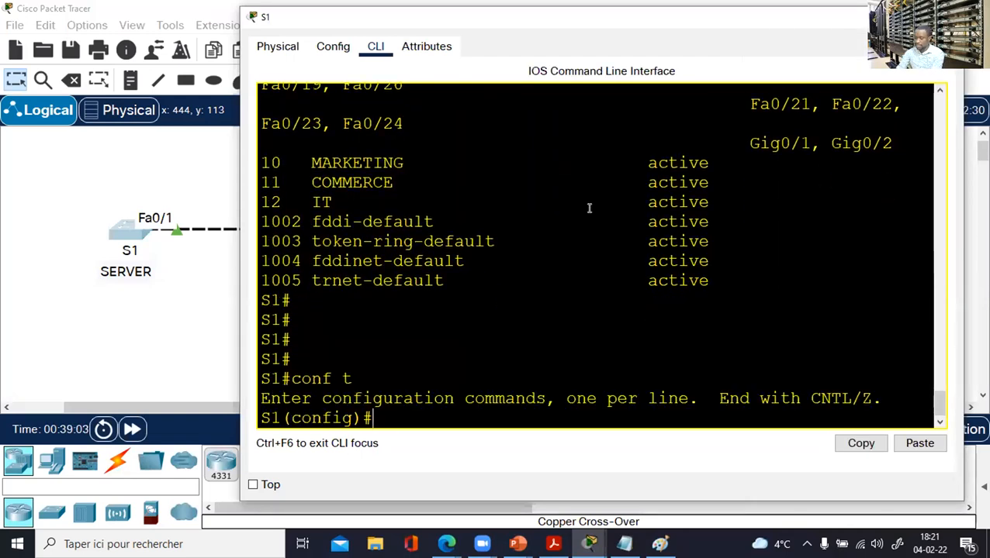
Set S1's interface Fa0/1 to switchport mode trunk.
key(Return)
text(int f0/1)
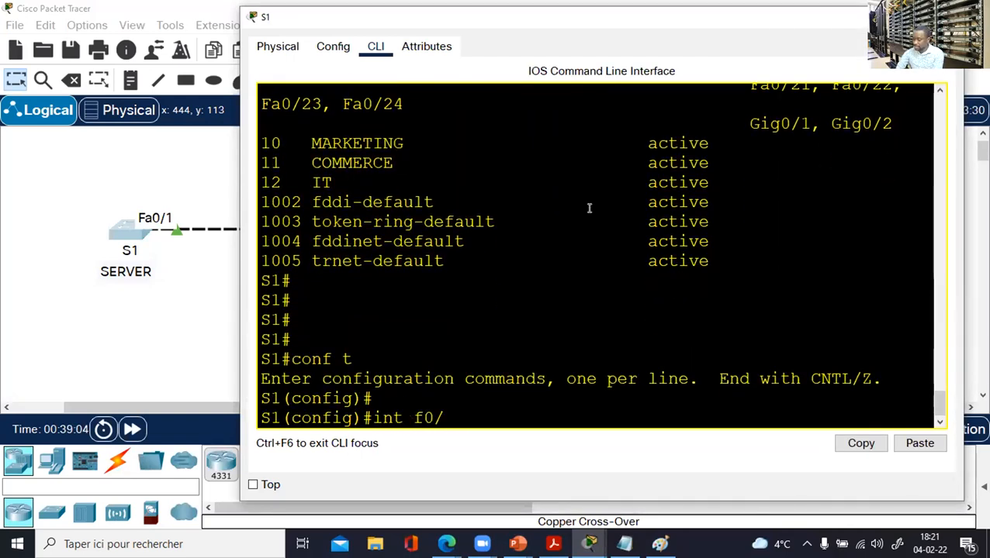
key(Return)
text(switchport m)
key(Tab)
text(mo)
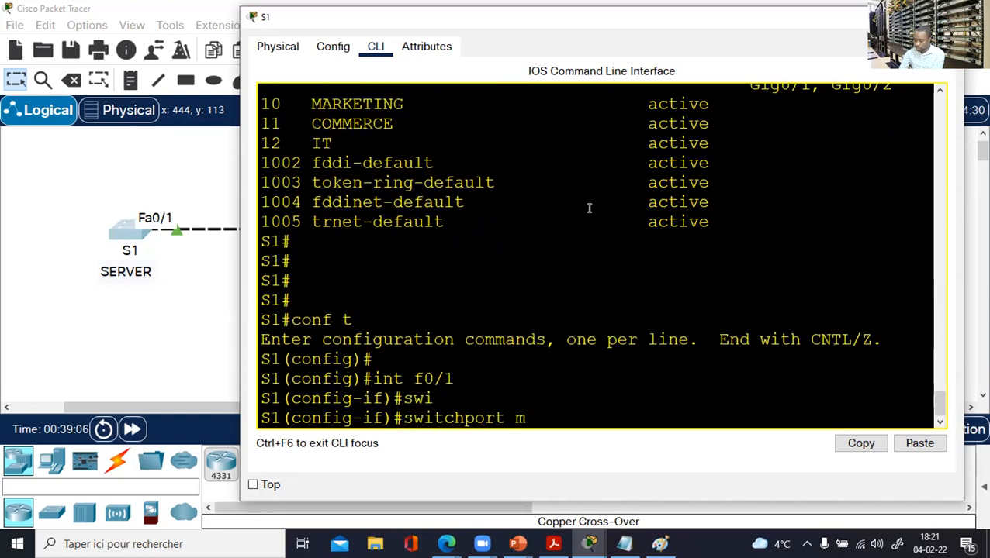
key(Tab)
text(tr)
key(Tab)
key(Return)
Save S1's configuration with 'do wr' and close its console.
key(Return)
key(Return)
text(do wr)
key(Return)
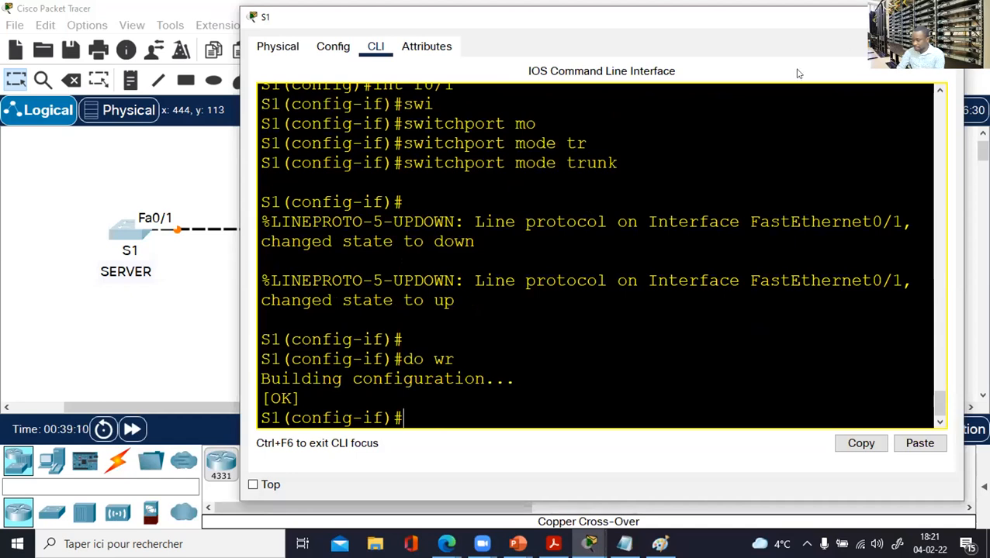
click(946, 17)
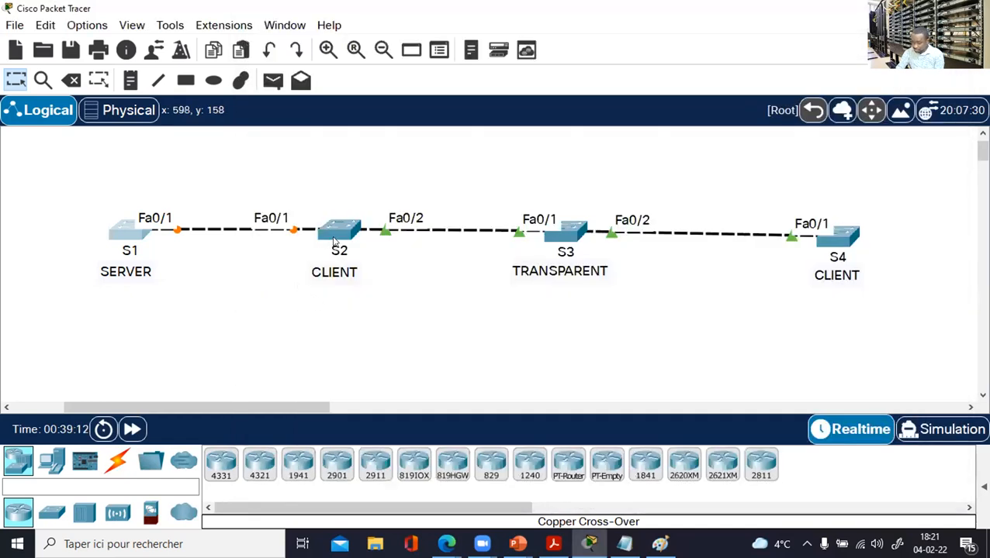
Make S2's interface range Fa0/1-2 trunk ports.
click(330, 234)
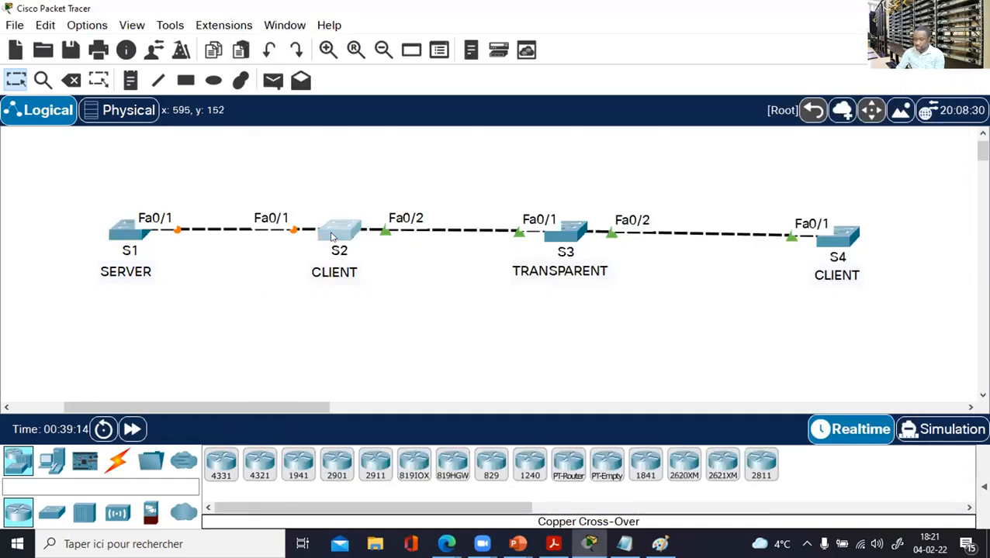
click(699, 16)
key(Return)
key(Return)
key(Return)
key(Return)
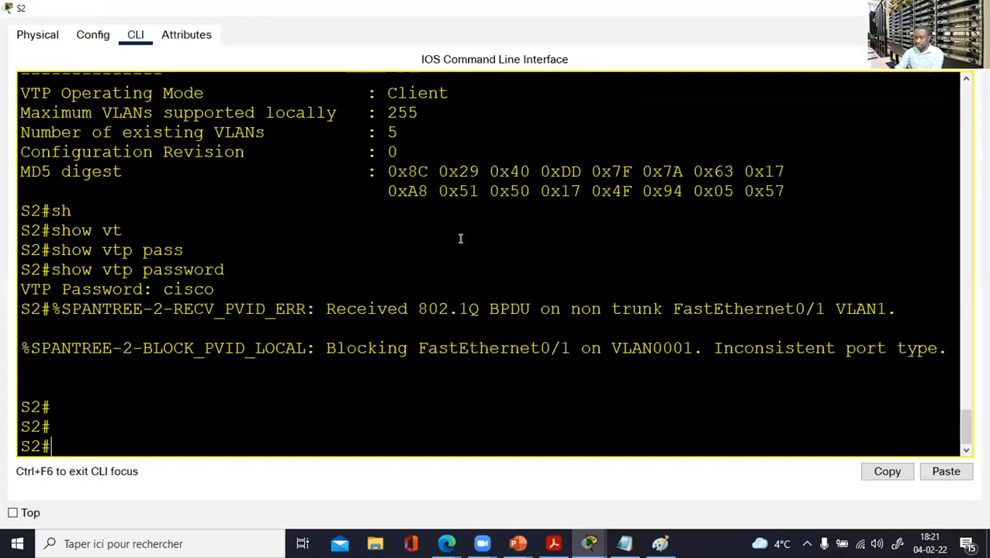
text(conf t)
key(Return)
key(Return)
text(i)
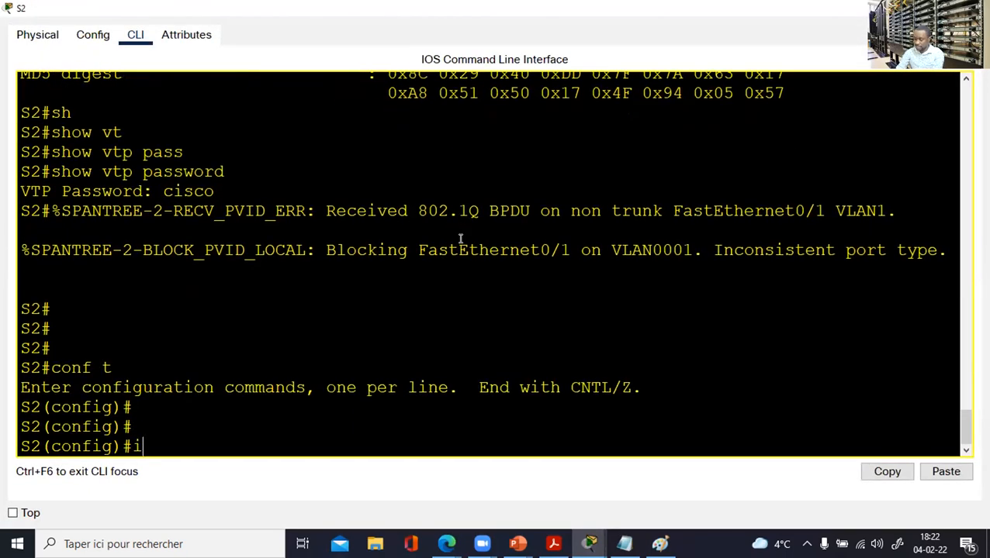
text(nt ran fa)
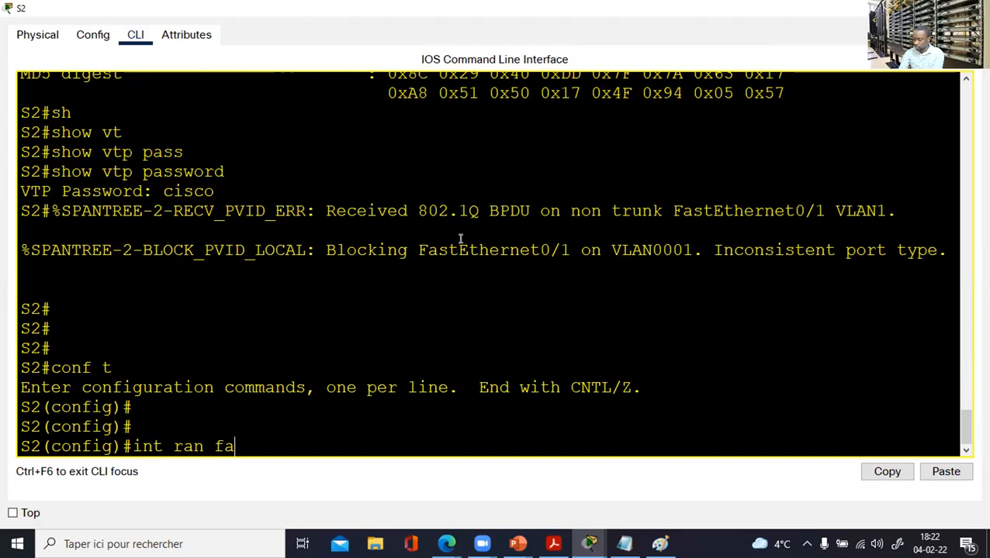
text(0/1-2)
key(Return)
text(swi)
key(Tab)
text(mo)
key(Tab)
text(tr)
key(Tab)
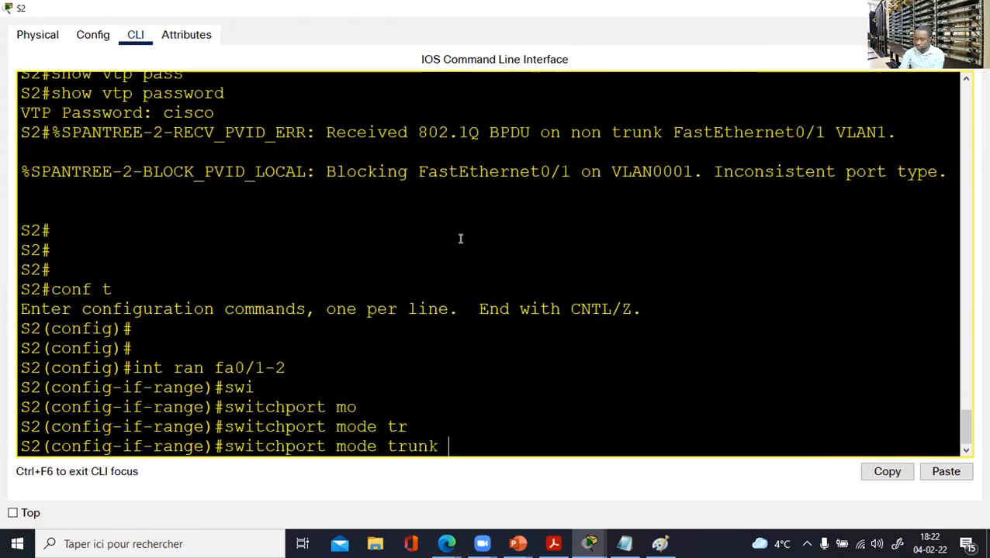
key(Return)
key(Return)
key(Return)
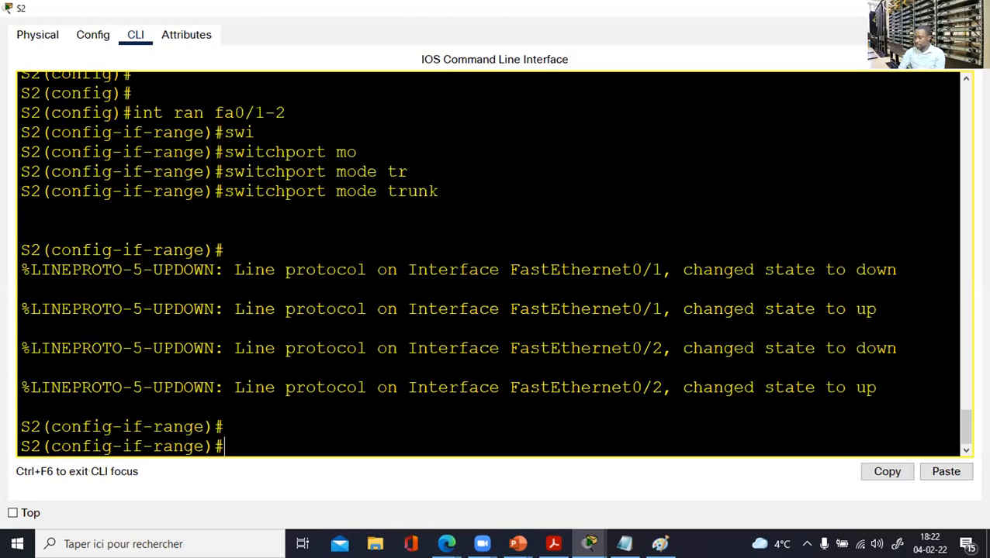
key(alt+F4)
Make S3's interface range Fa0/1-2 trunk ports.
click(552, 236)
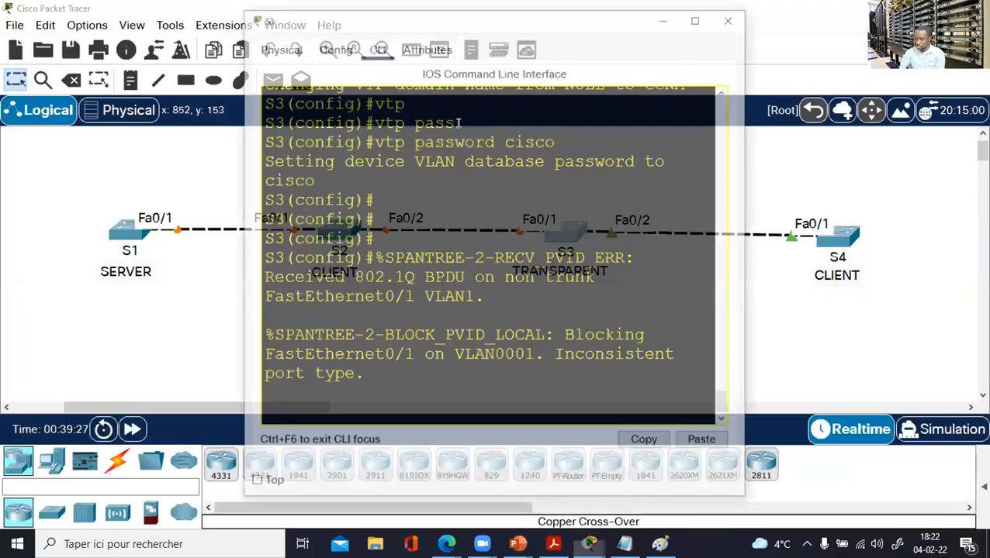
click(697, 17)
key(Return)
key(Return)
key(Return)
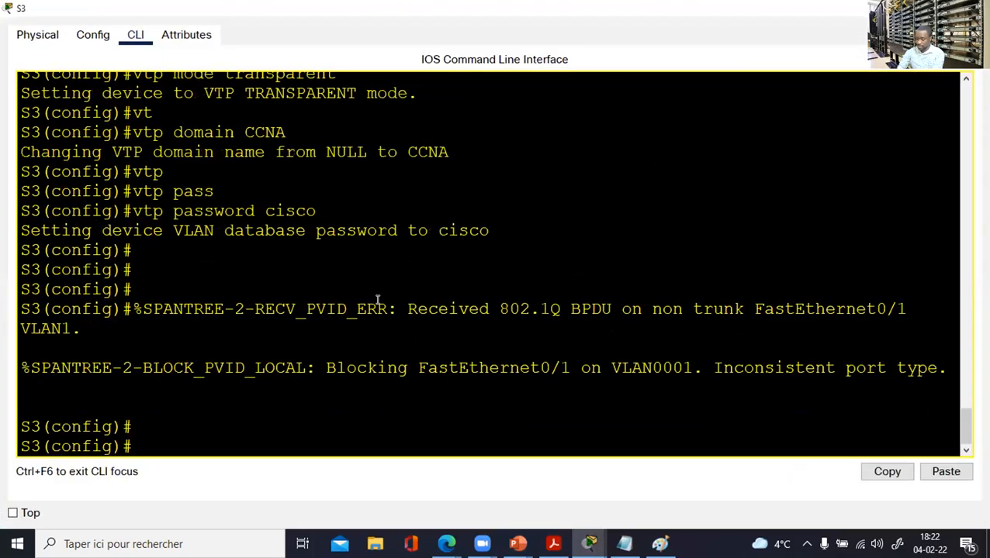
text(int range)
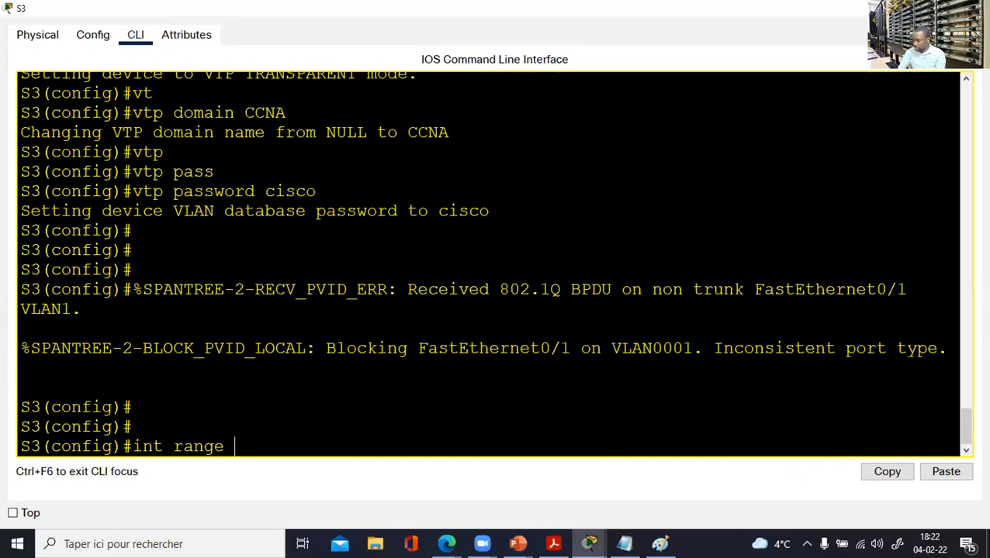
click(906, 8)
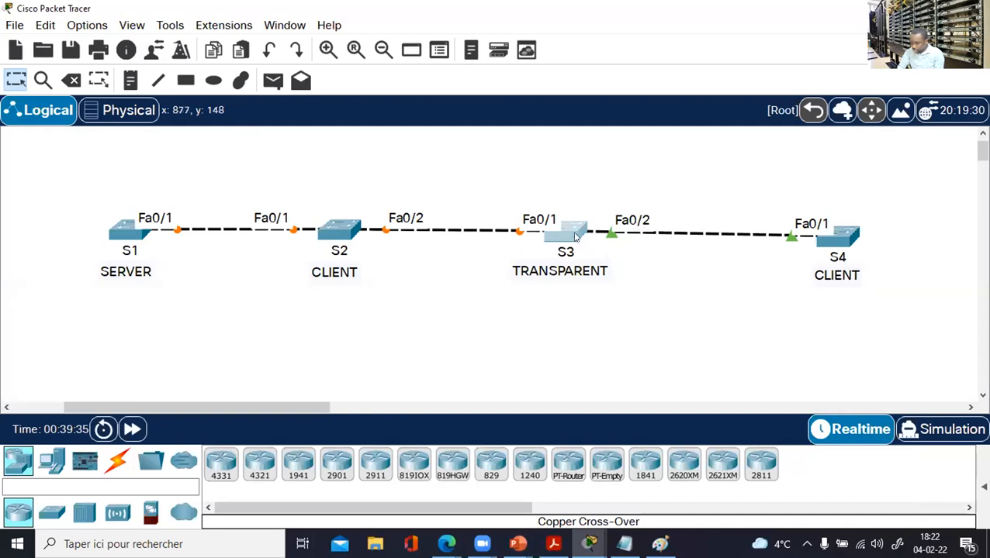
click(574, 229)
click(698, 17)
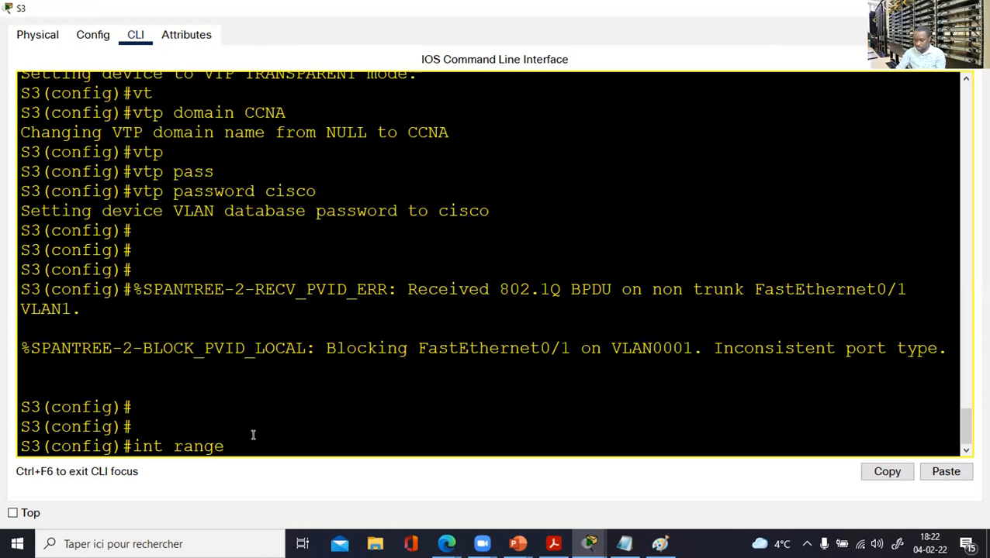
text(fa0/1-2)
key(Return)
text(switchport)
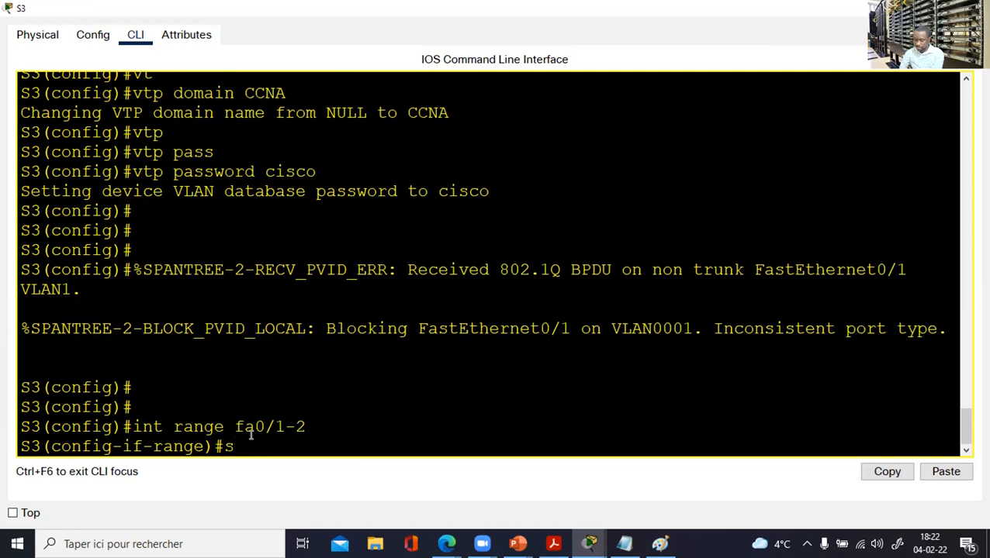
key(Tab)
text(mo)
key(Tab)
text(tr)
key(Tab)
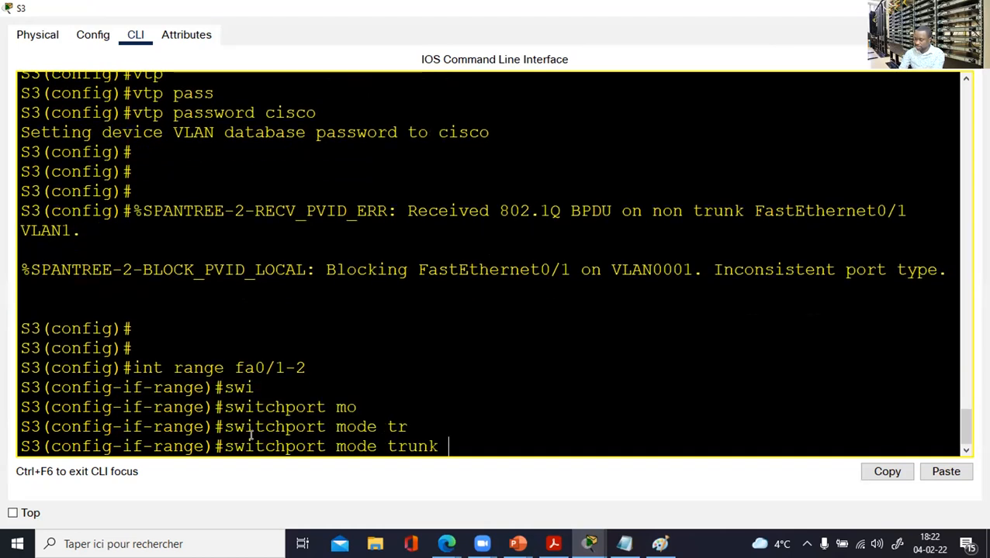
key(Return)
key(Return)
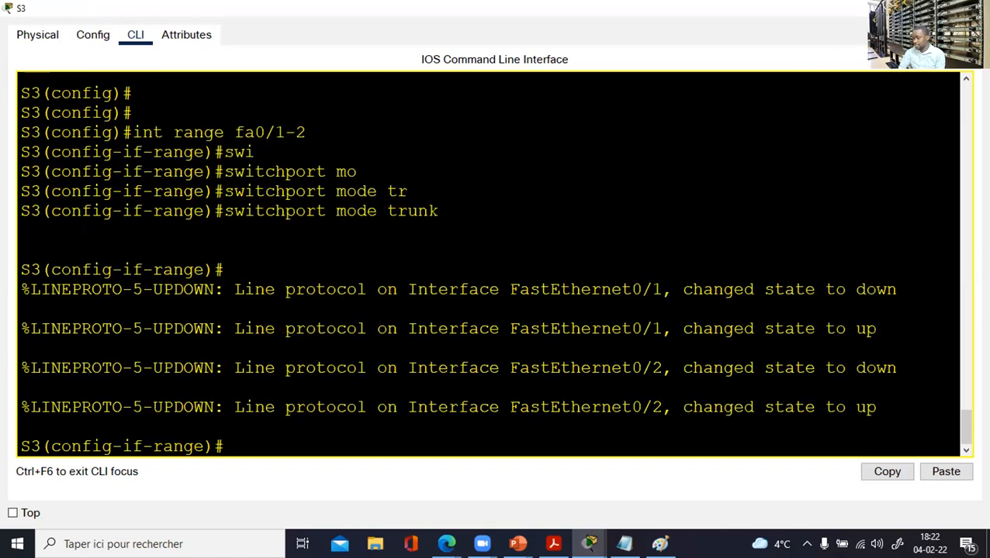
click(972, 8)
Set S4's interface Fa0/1 to switchport mode trunk.
click(838, 238)
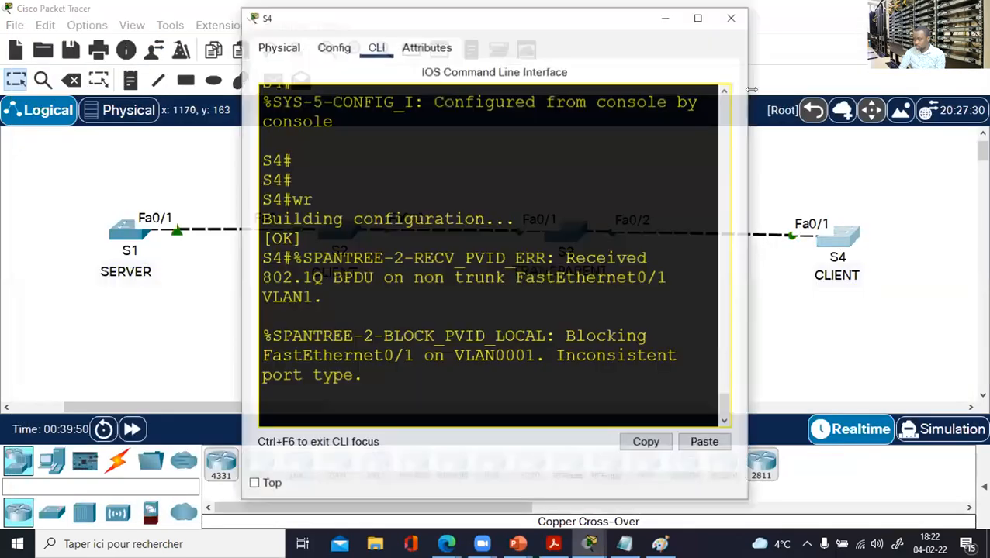
click(697, 17)
key(Return)
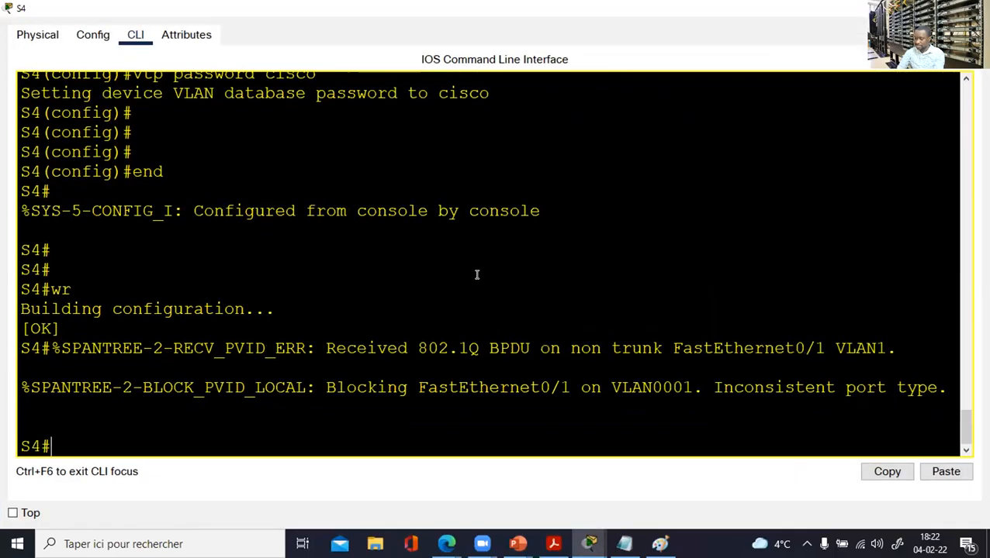
key(Return)
key(Return)
key(Return)
text(conf t)
key(Return)
key(Return)
text(int fa0/)
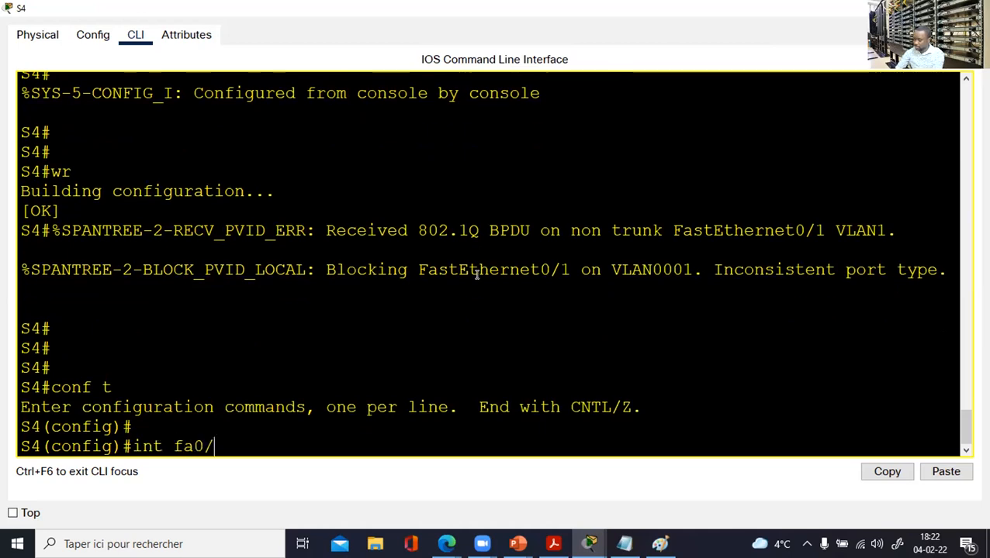
text(1)
key(Return)
text(swi)
key(Tab)
text(m)
key(Tab)
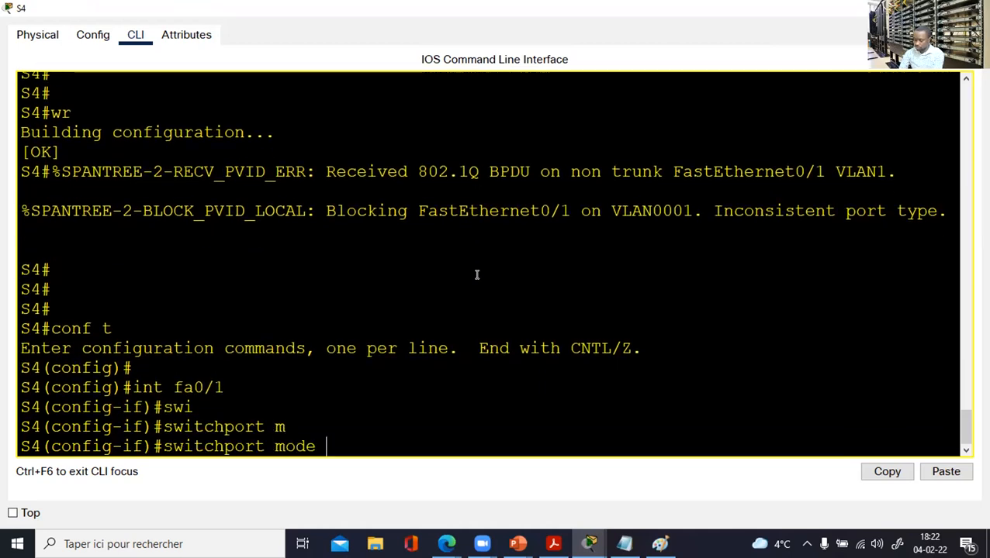
text(tr)
key(Tab)
key(Return)
key(Return)
key(Return)
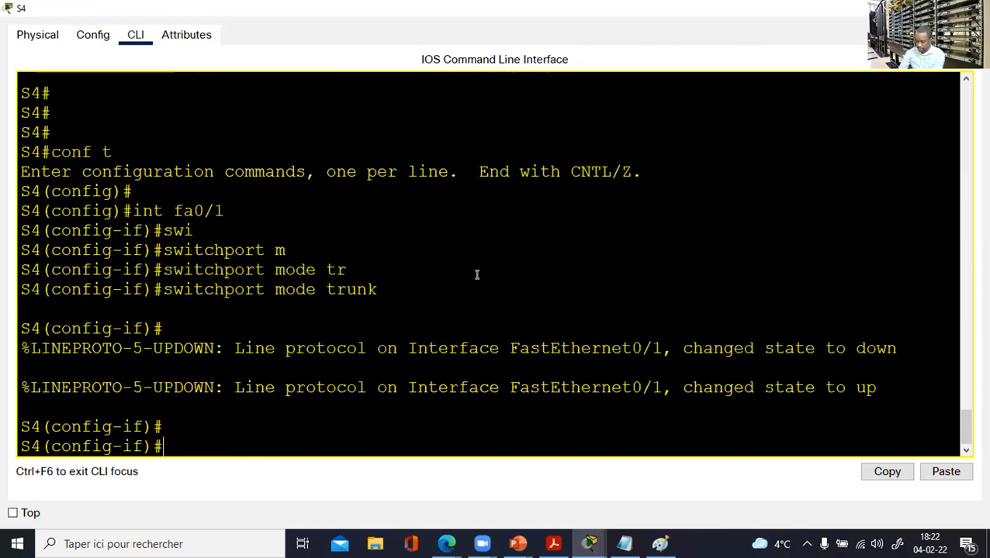
key(Return)
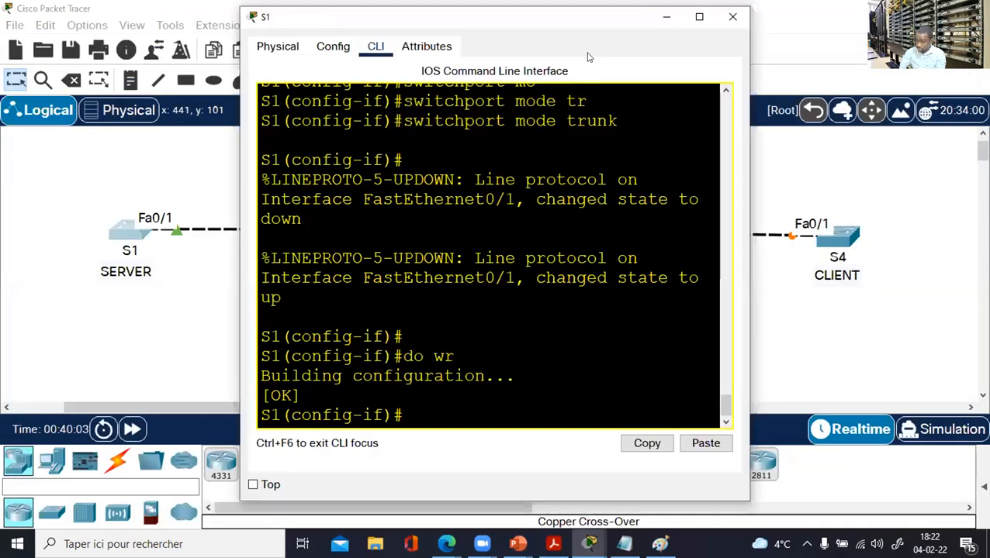
Add VLAN 13 named HR on S1, exit with 'end', and close the console.
click(699, 16)
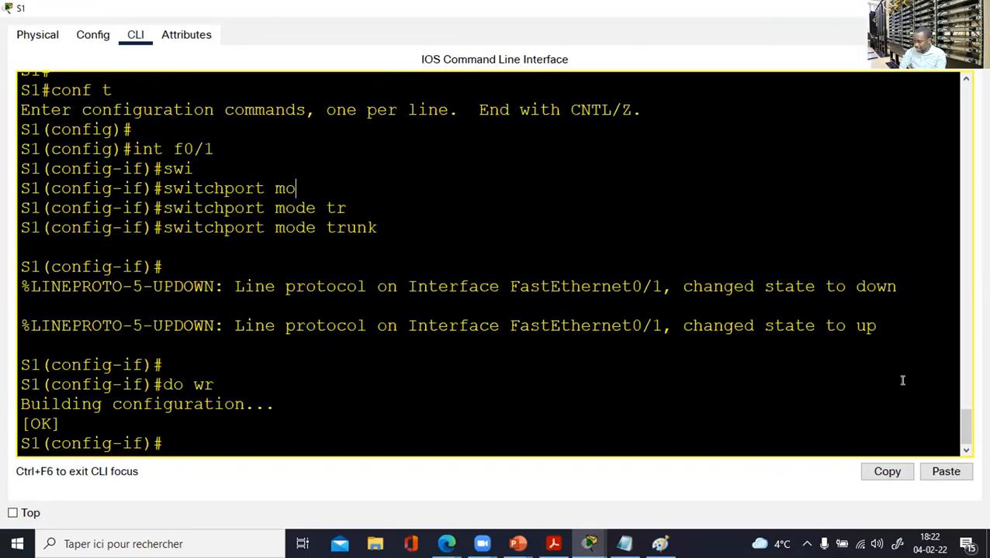
mouse_move(952, 412)
mouse_down()
mouse_move(957, 401)
mouse_move(959, 425)
mouse_up()
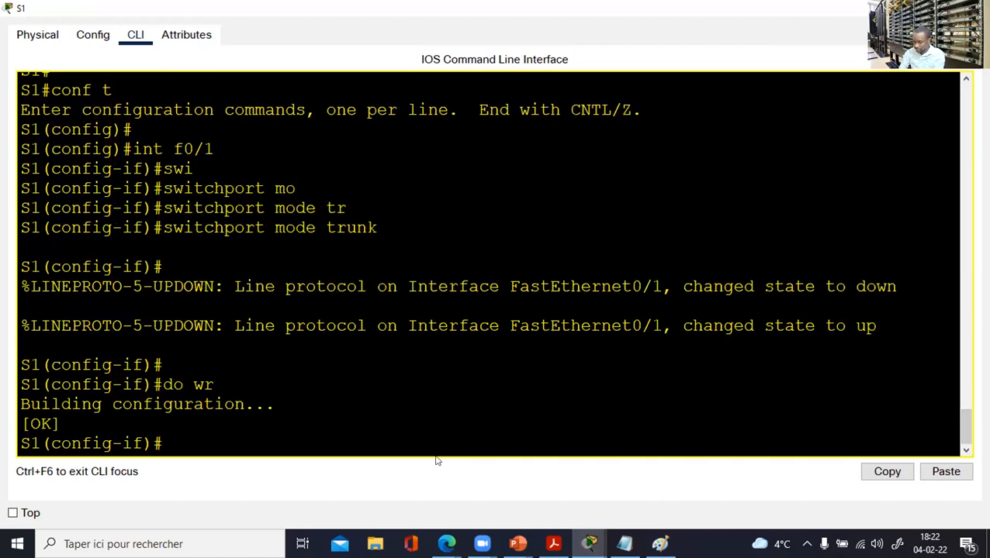
text(vlan)
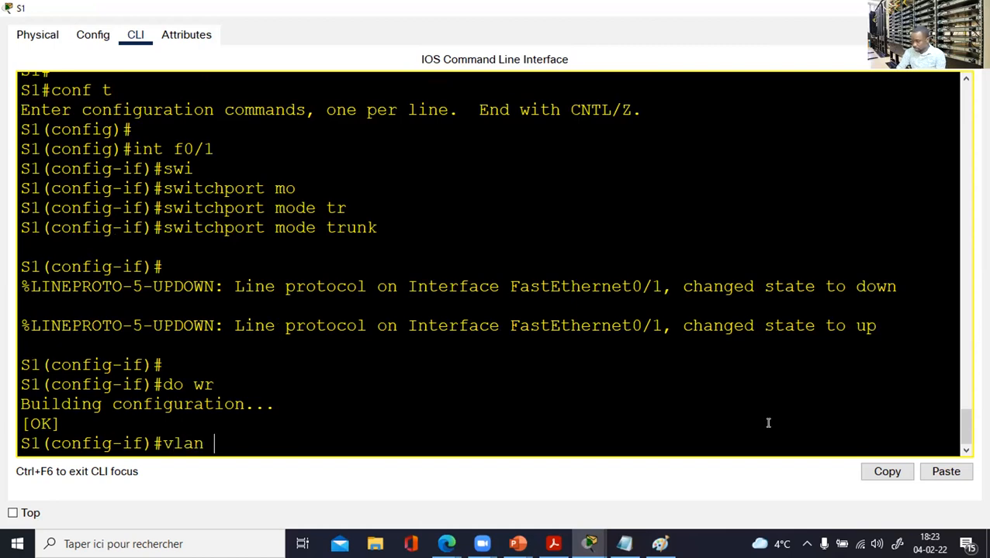
mouse_move(961, 430)
mouse_down()
mouse_move(958, 407)
mouse_move(960, 435)
mouse_up()
text(13)
key(Return)
text(name)
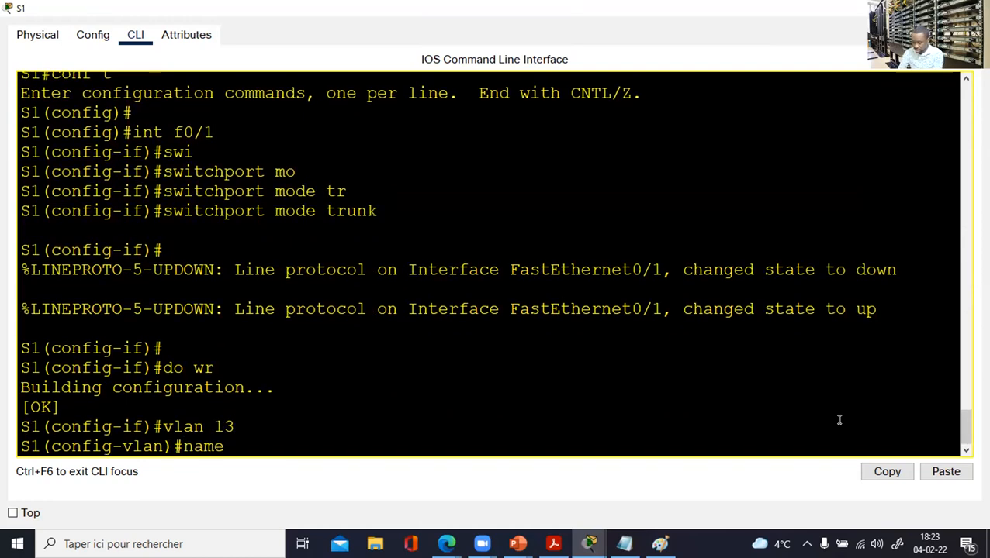
text( HR)
key(Return)
key(Return)
key(Return)
key(Return)
text(end)
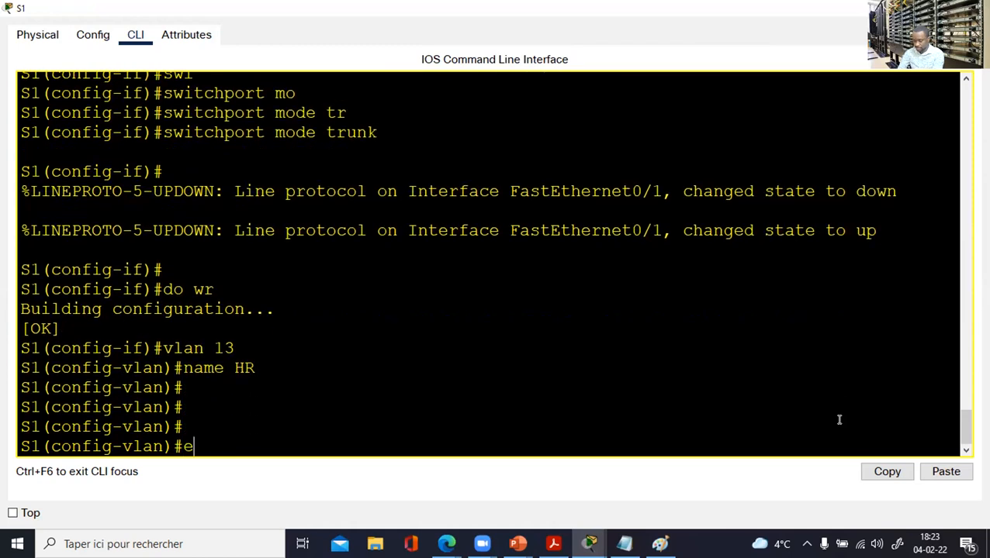
key(Return)
key(Return)
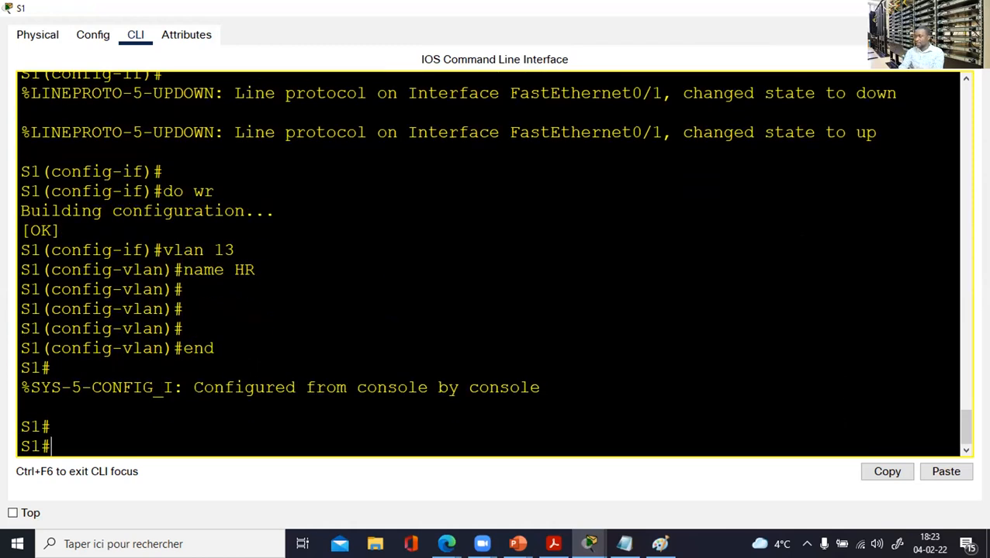
click(971, 9)
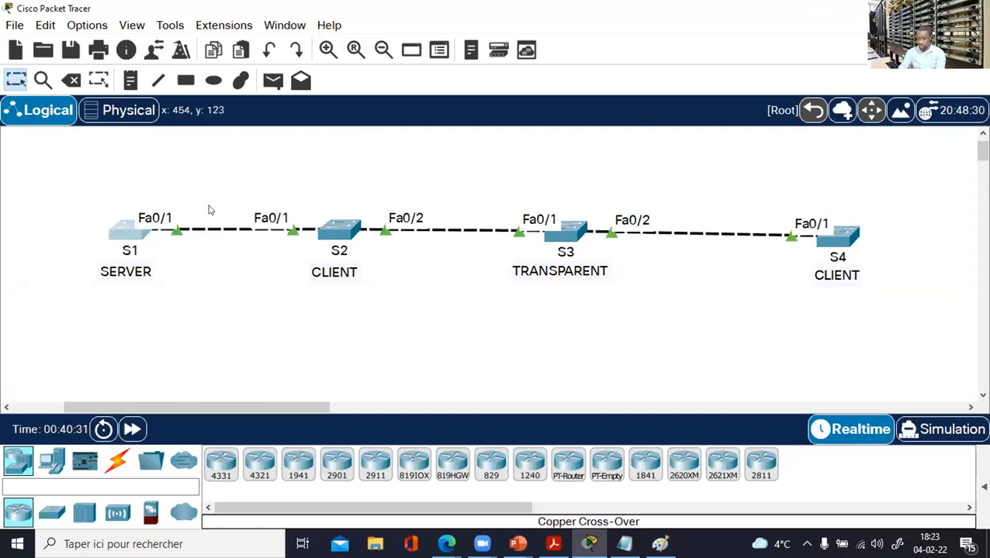
Leave configuration mode on S2 and display its VLAN brief with 'sh vlan bri'.
click(339, 229)
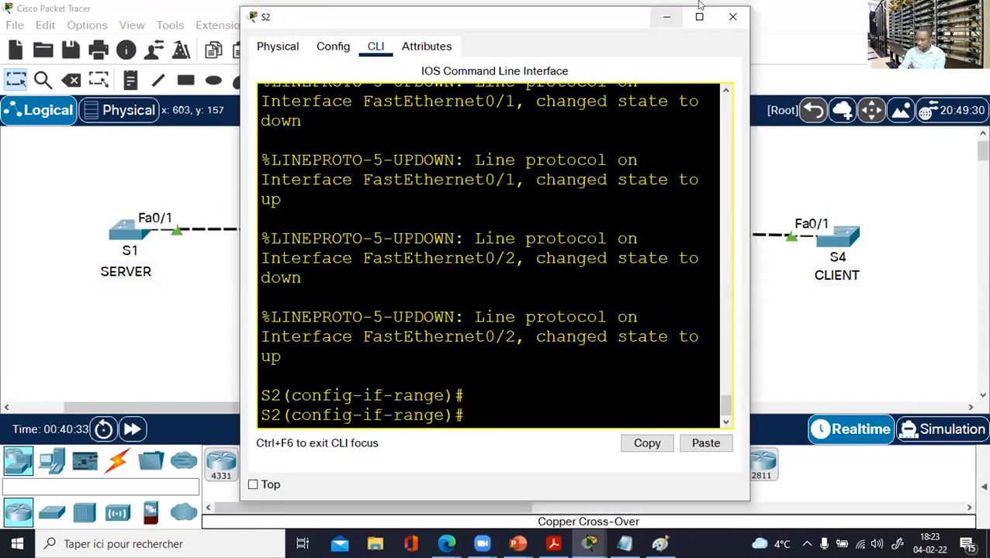
click(691, 24)
key(Return)
key(Return)
text(end)
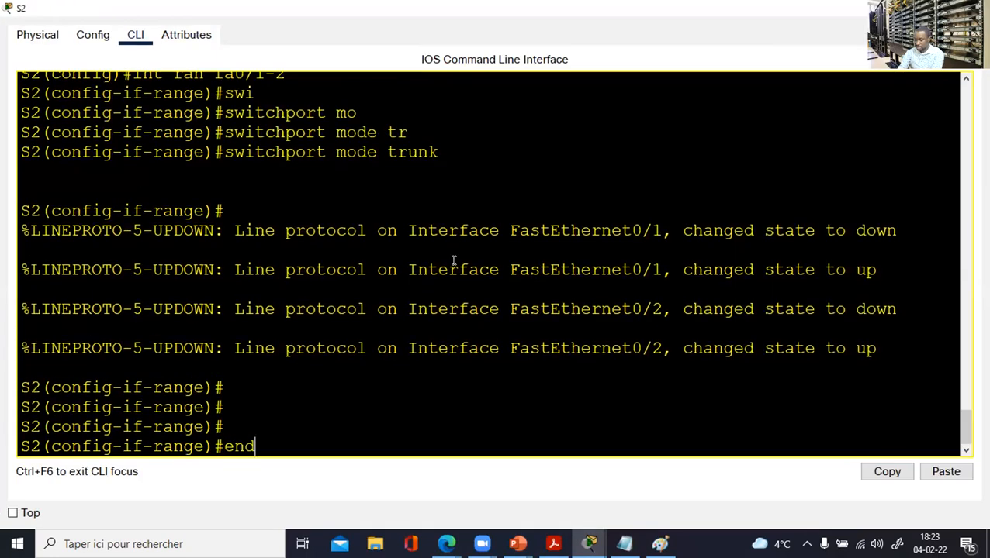
key(Return)
key(Return)
text(sh v)
text(kla)
key(BackSpace)
key(BackSpace)
key(BackSpace)
text(lan bri)
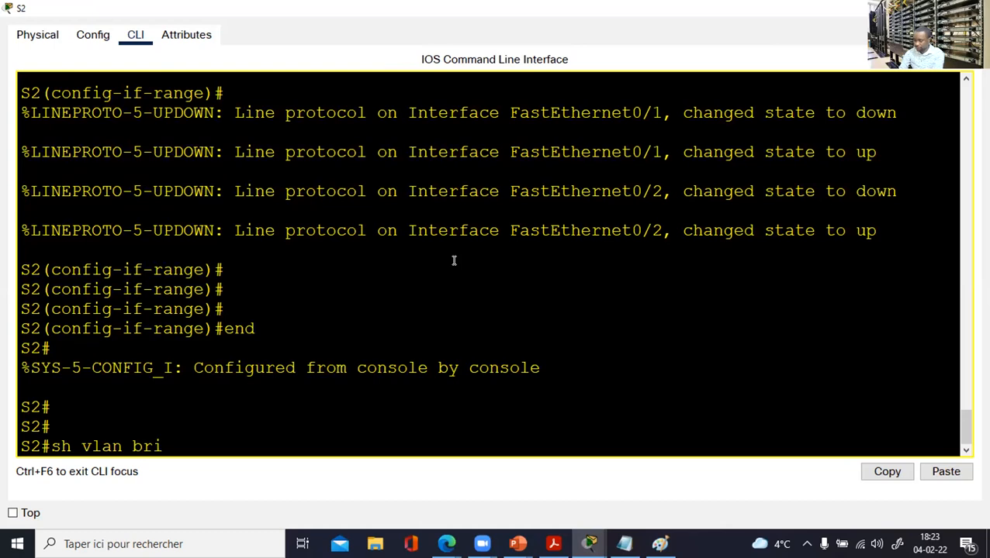
key(Return)
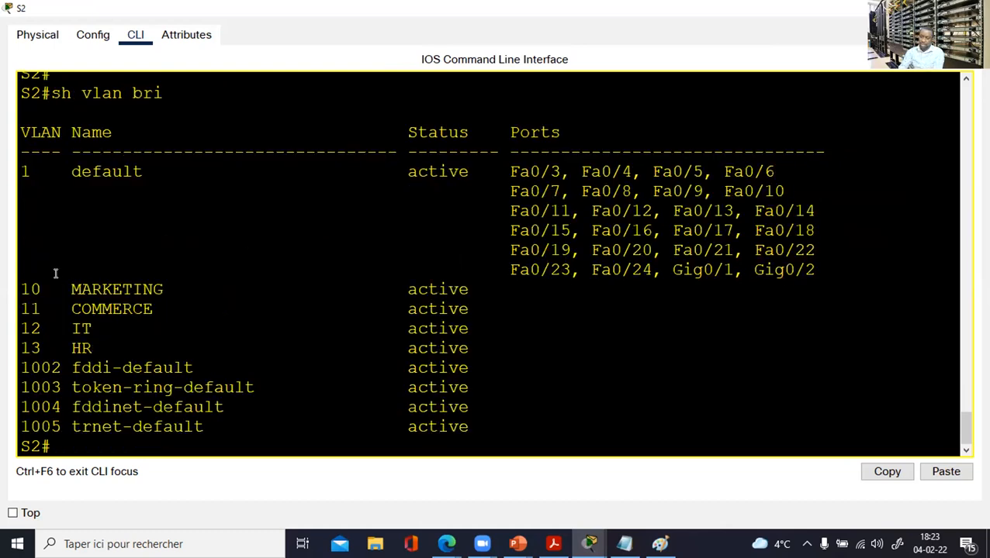
Highlight the VLAN 10 MARKETING, 11 COMMERCE, 12 IT and 13 HR rows, then close S2's console.
drag(23, 279, 71, 348)
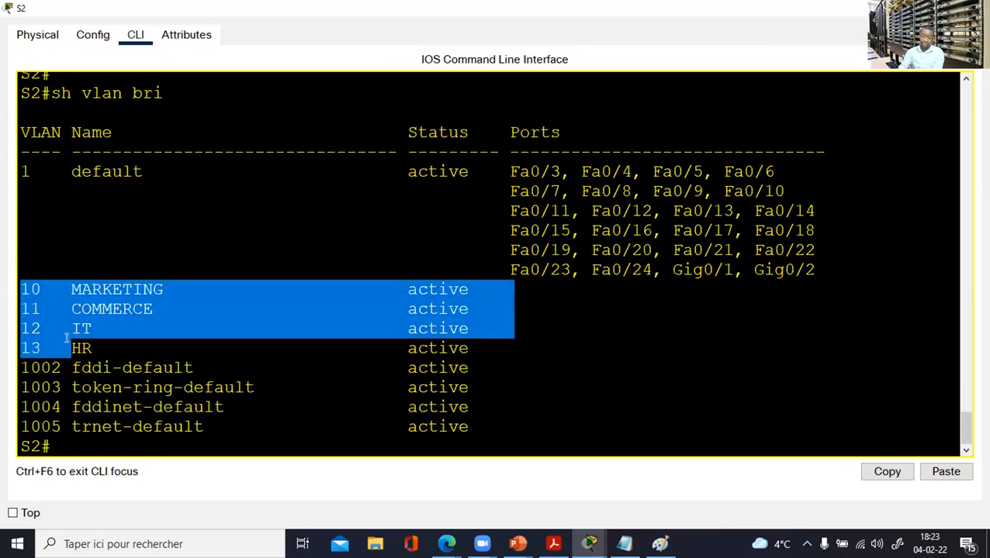
click(78, 299)
drag(21, 286, 163, 288)
drag(22, 304, 163, 310)
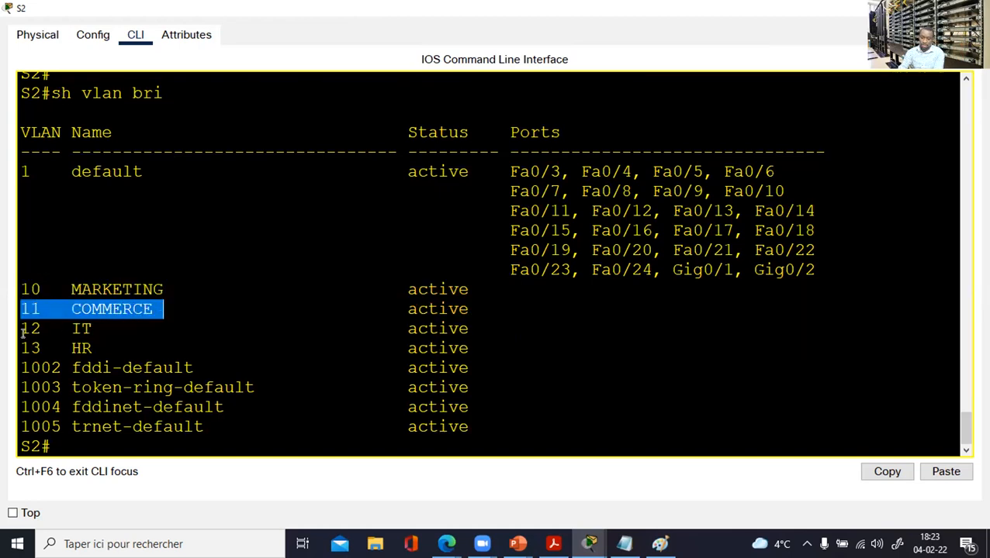
drag(17, 329, 134, 328)
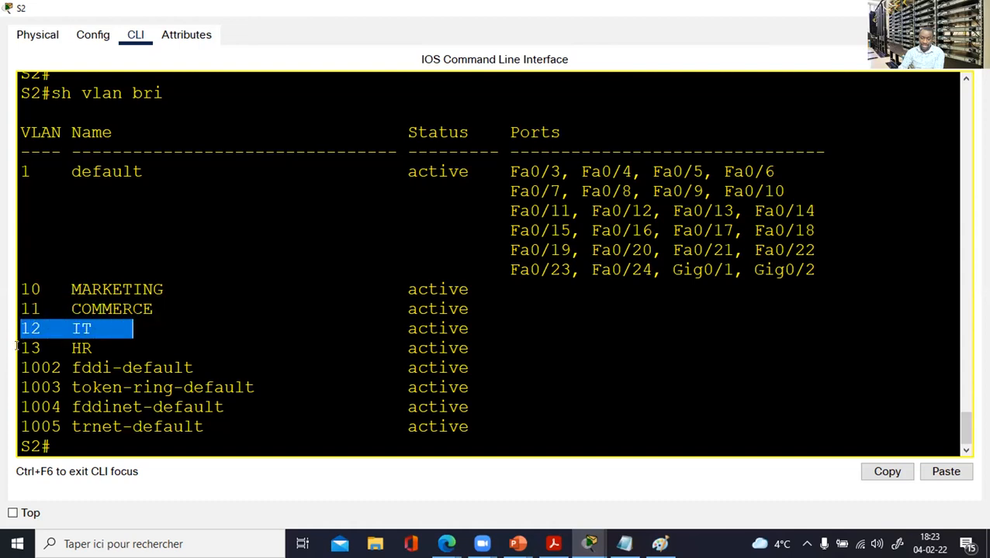
drag(19, 347, 155, 348)
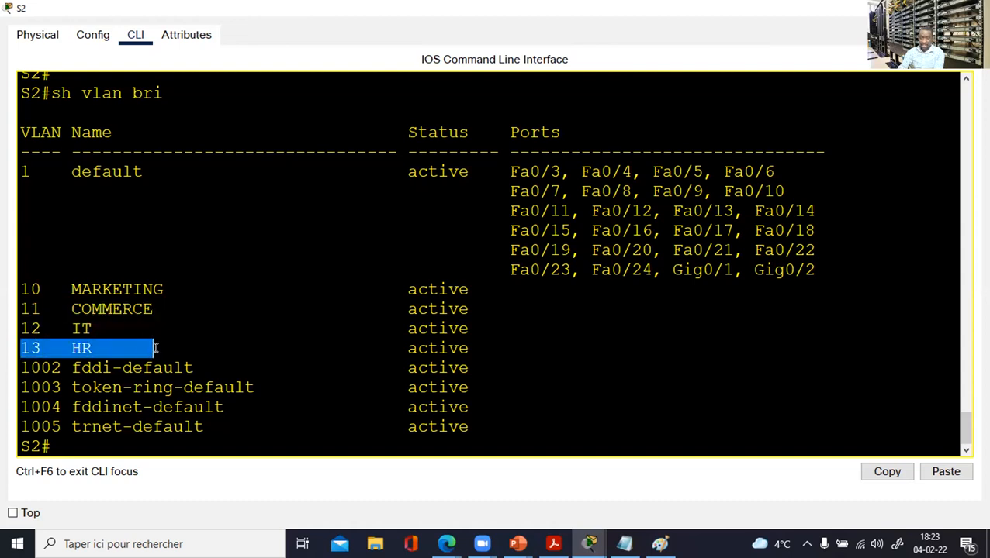
click(979, 8)
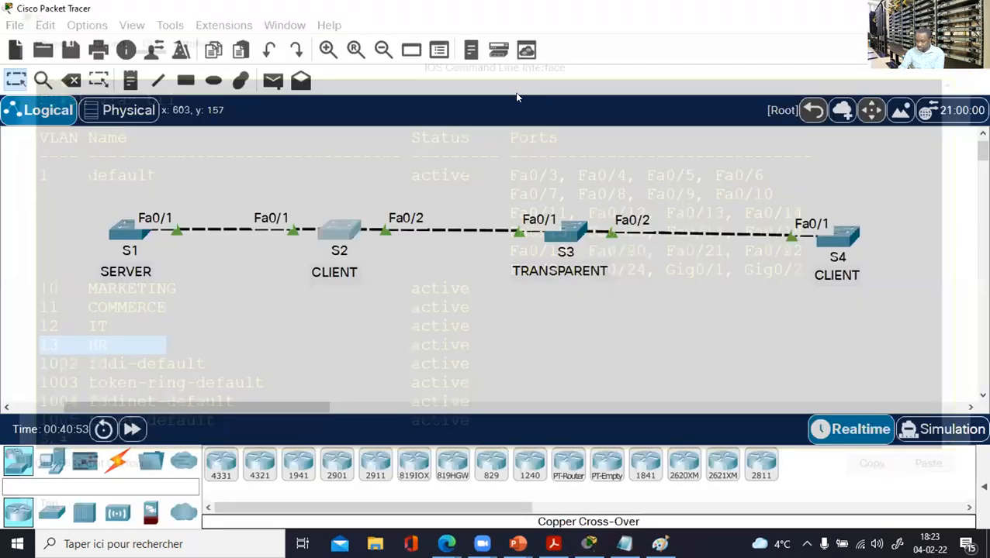
Delete VLAN 13 from S1 with 'no vlan 13' in global configuration mode.
click(124, 231)
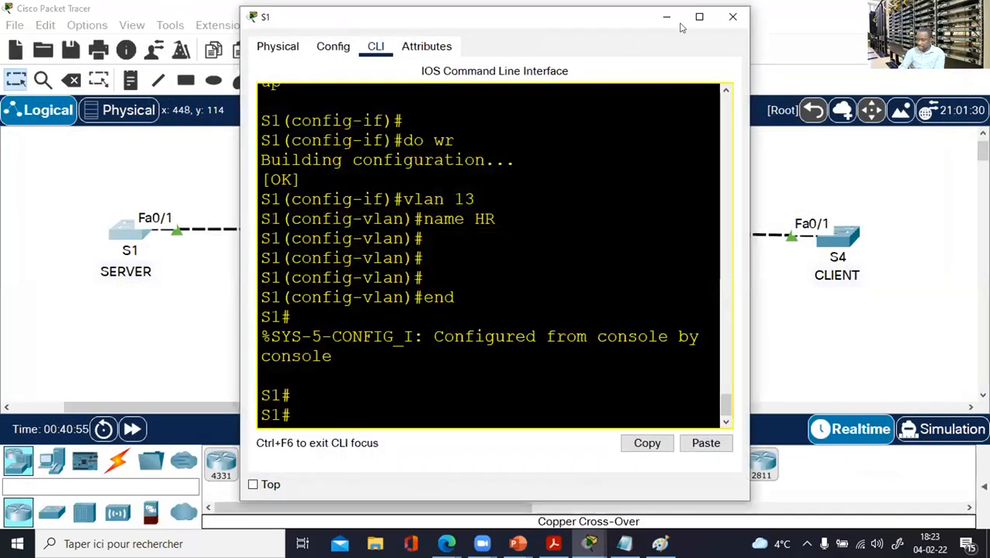
click(698, 18)
key(Return)
key(Return)
text(conf t)
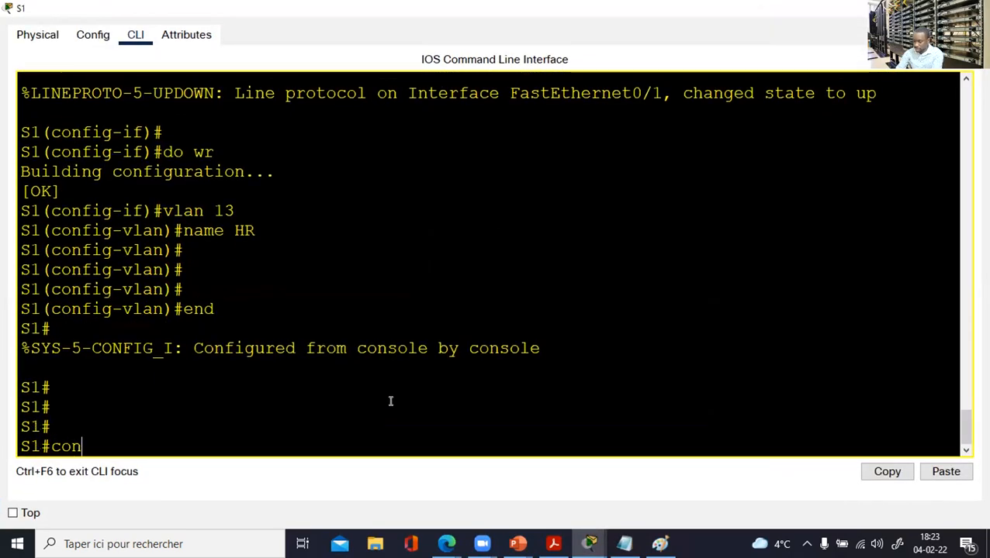
key(Return)
text(no vlan 1)
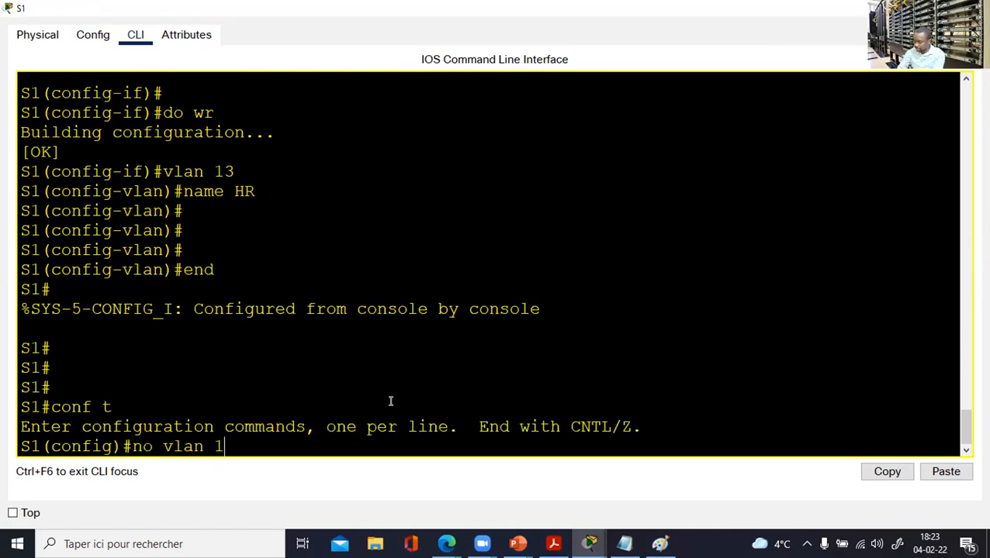
text(3)
key(Return)
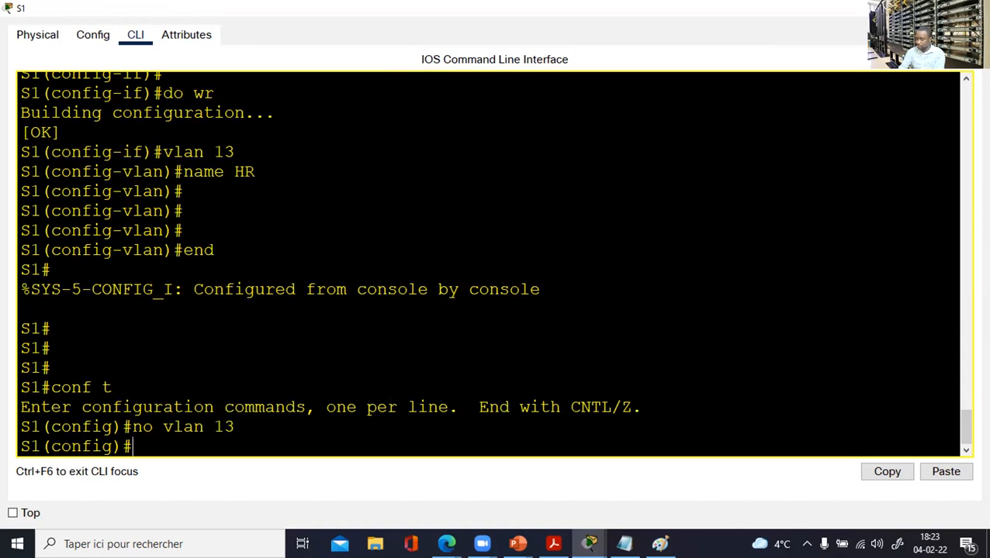
click(976, 8)
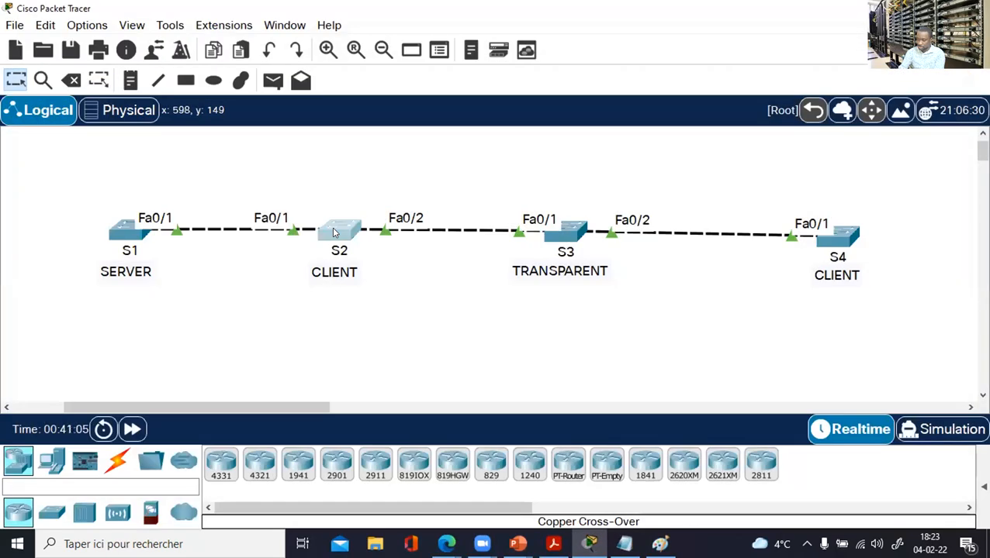
Confirm S2's VLAN brief now ends at VLAN 12 IT, then open S3's console.
click(332, 227)
click(699, 17)
key(Return)
key(Return)
text(s)
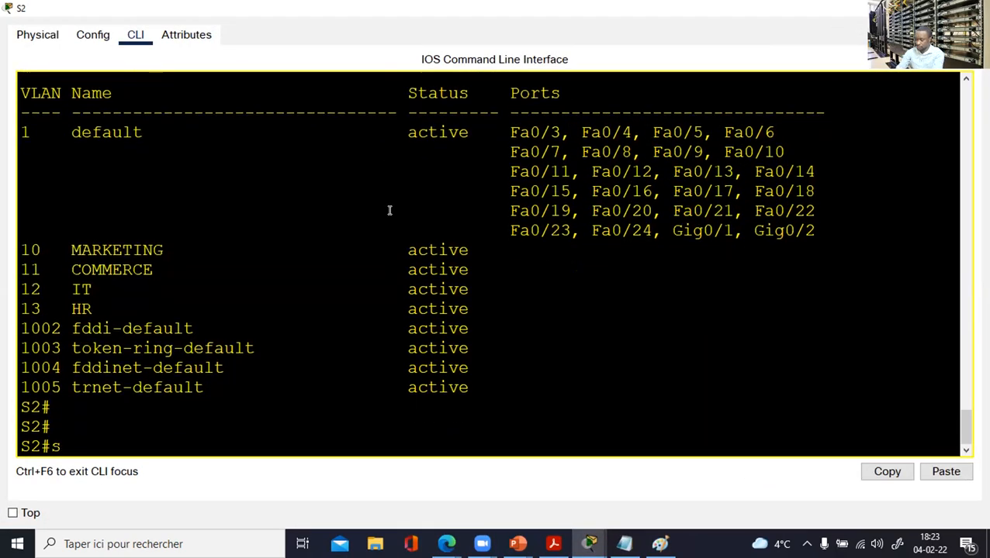
text(h vla)
text(ri)
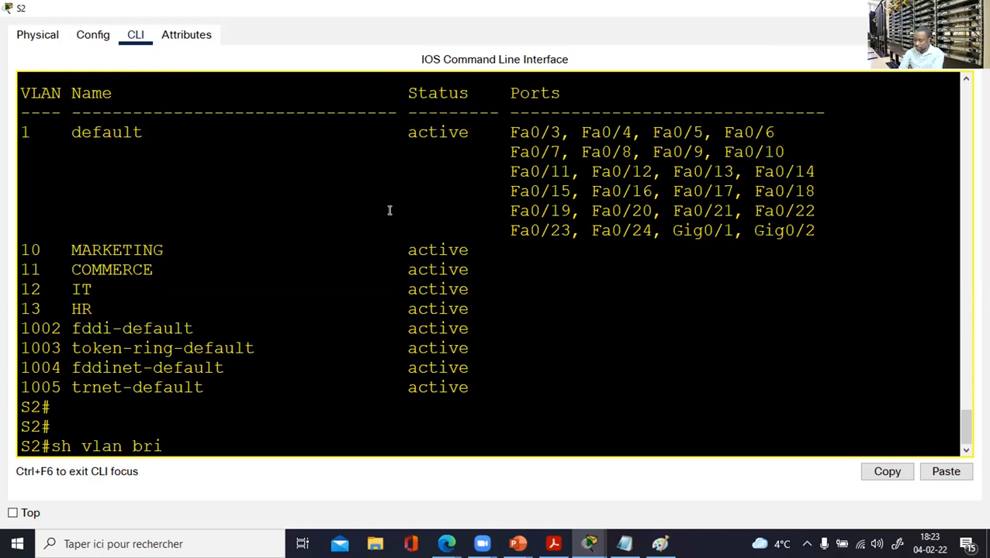
key(Return)
drag(122, 349, 20, 348)
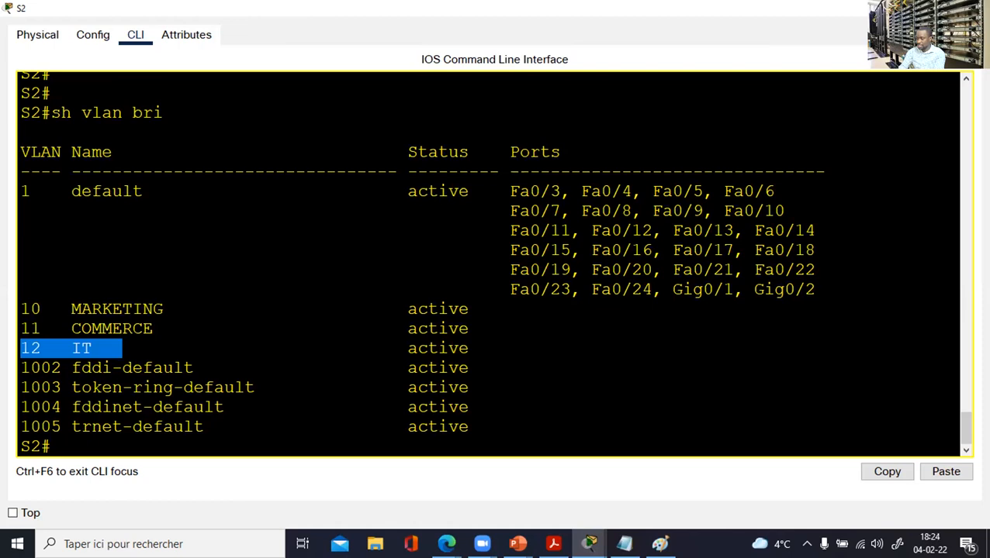
click(972, 8)
click(570, 238)
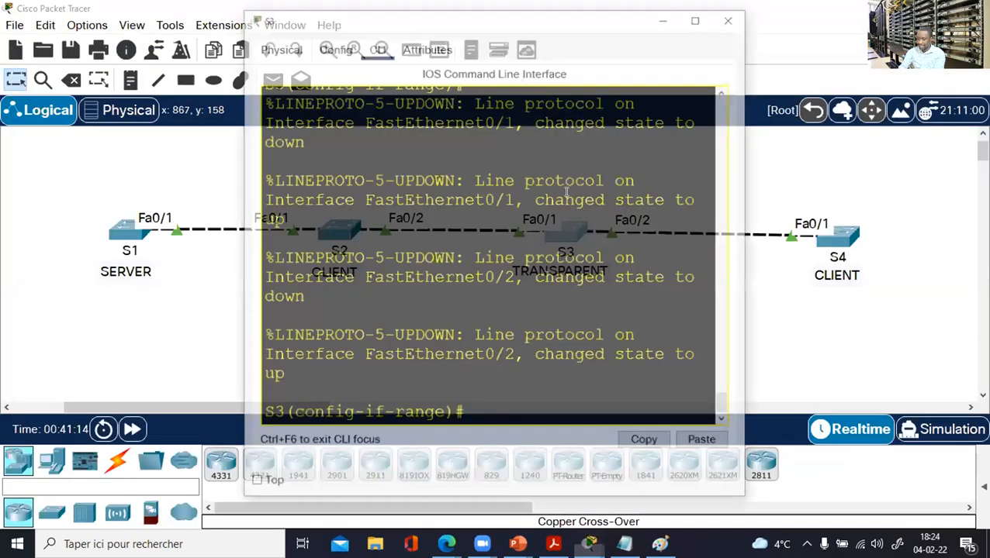
List S3's VLANs in brief, then attempt a mistyped save command.
click(694, 20)
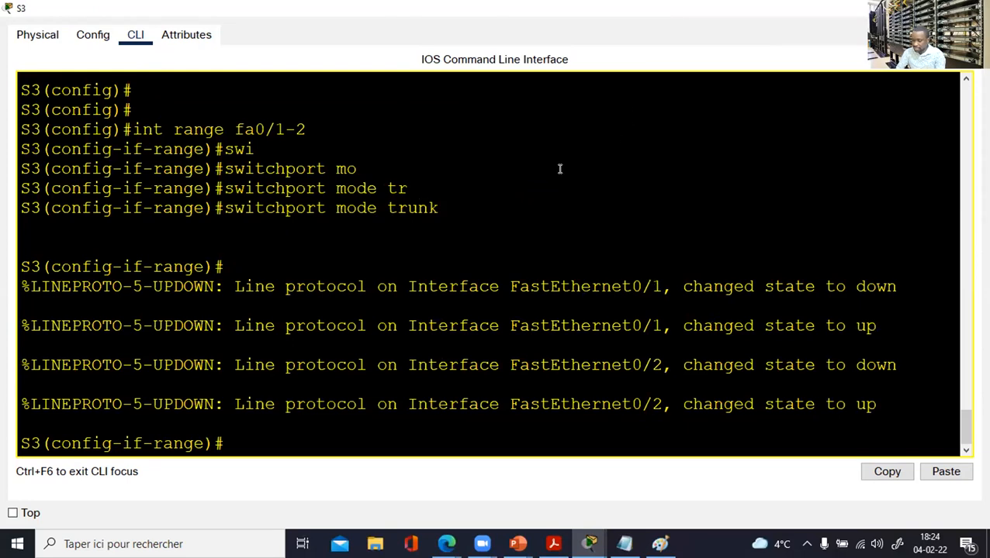
key(Return)
key(Return)
text(end)
key(Return)
key(Return)
key(Return)
text(s)
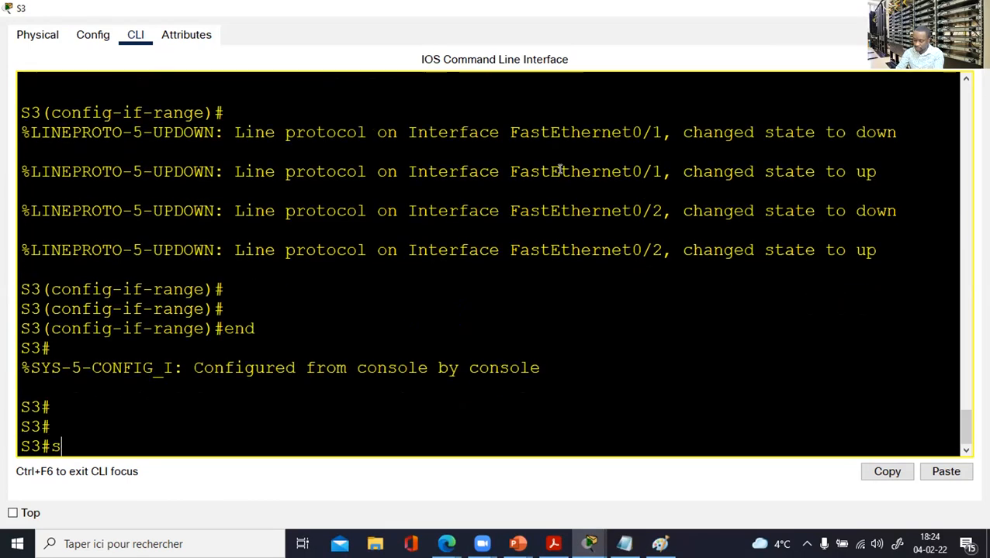
text(h vlan bri)
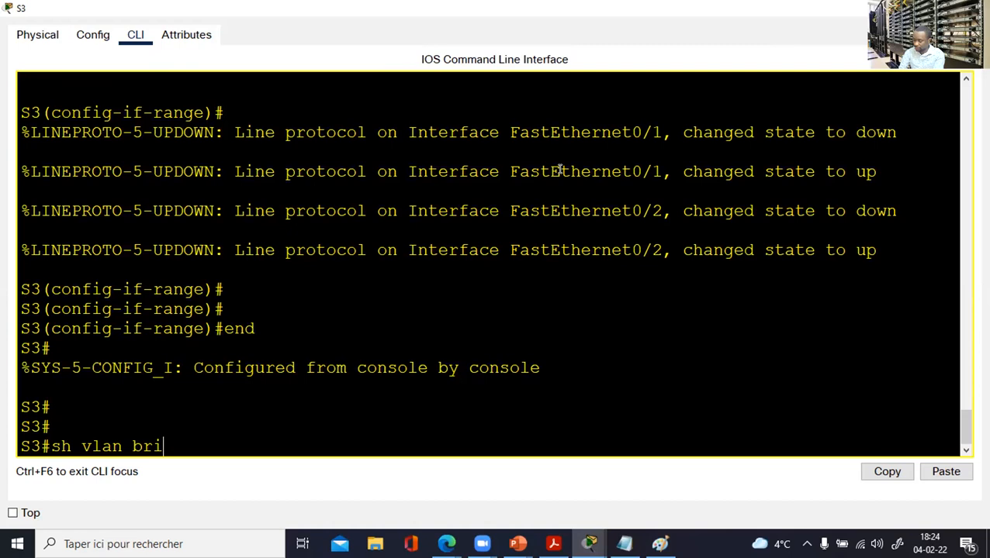
key(Return)
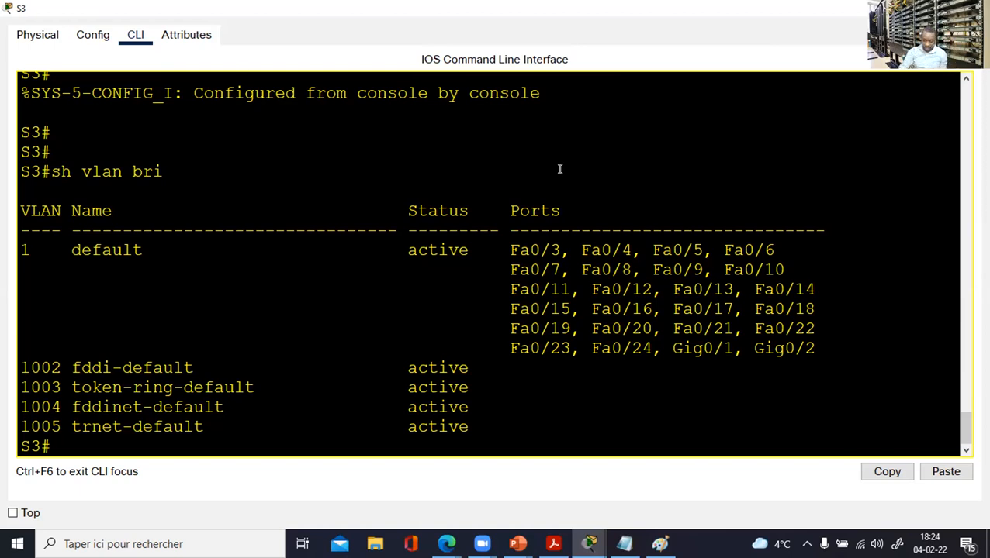
text(copn f t)
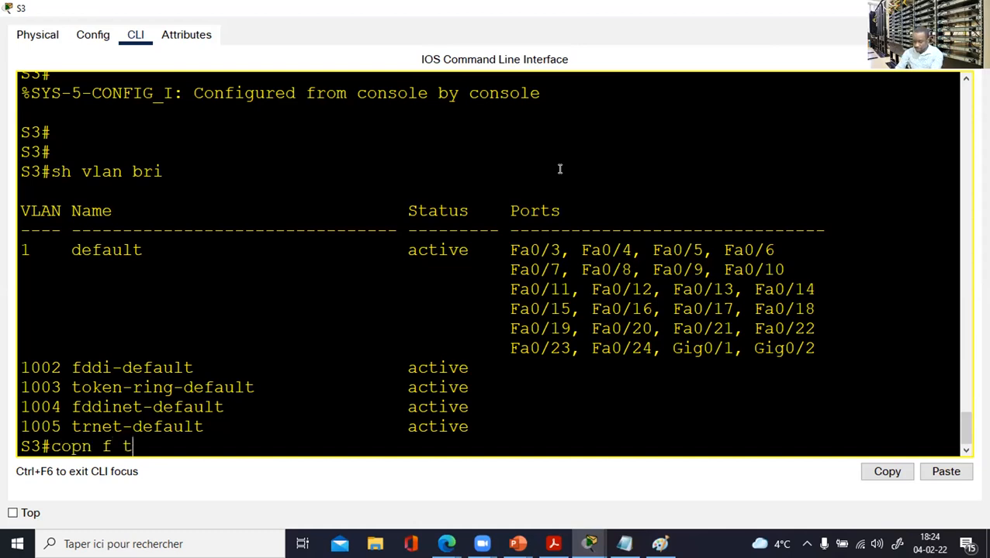
key(Return)
key(Return)
Create VLAN 18 named TEST on S3 and highlight it in the VLAN brief.
text(conf t)
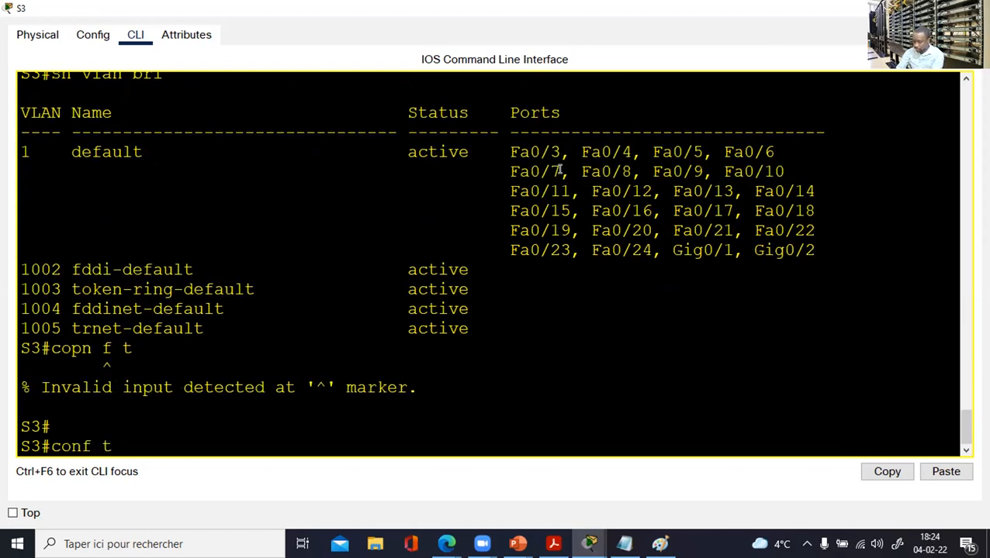
key(Return)
key(Return)
text(vlan 18)
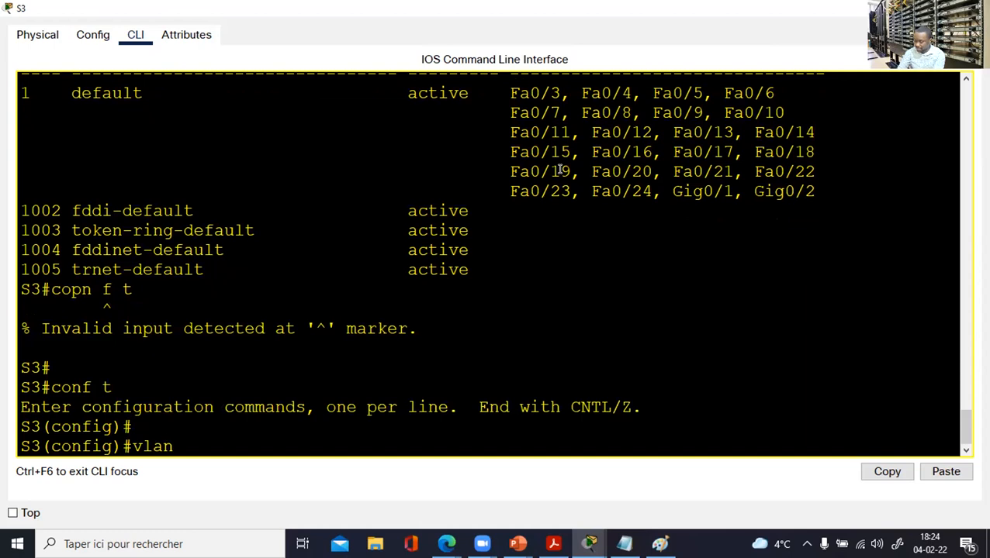
key(Return)
text(name TEST)
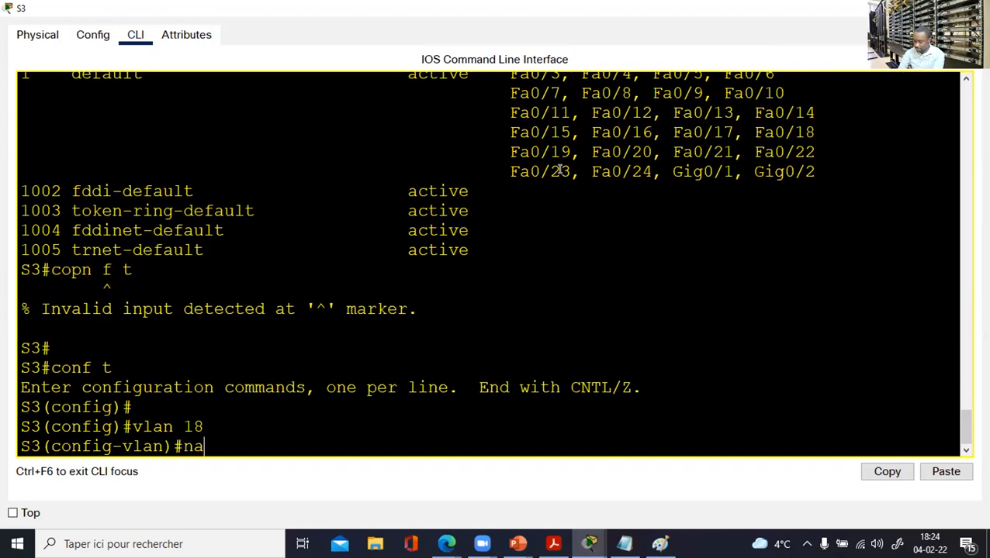
key(Return)
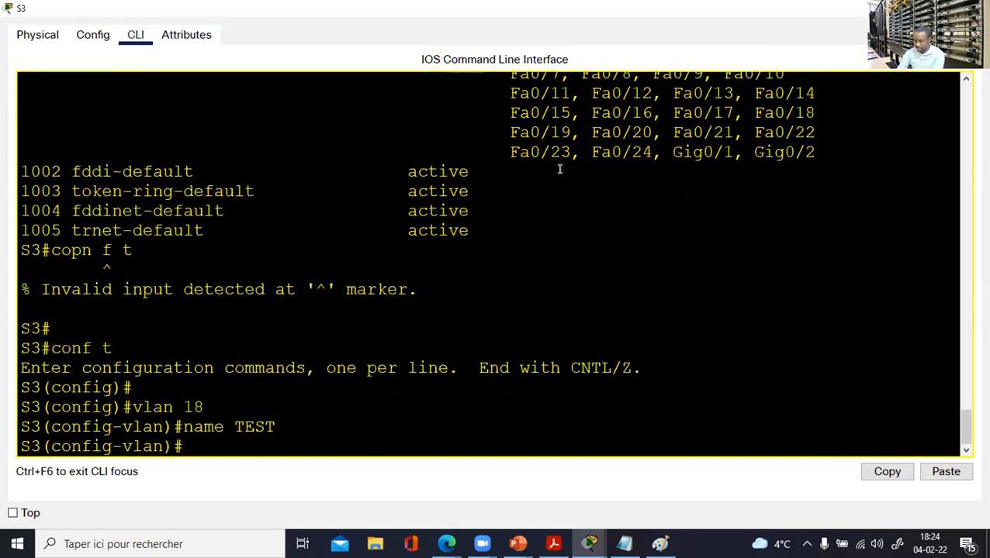
key(Return)
text(end)
key(Return)
key(Return)
text(sh)
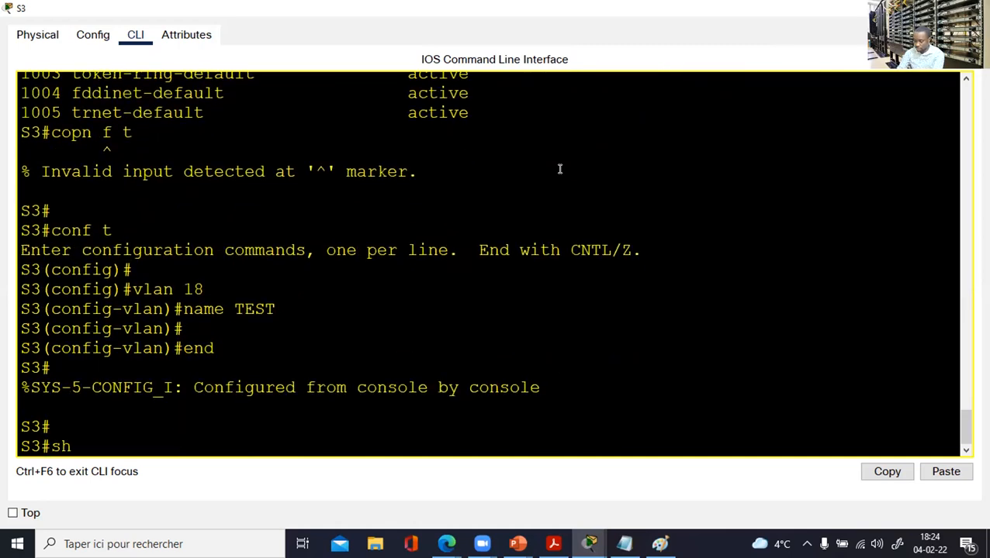
text( vlan bri)
key(Return)
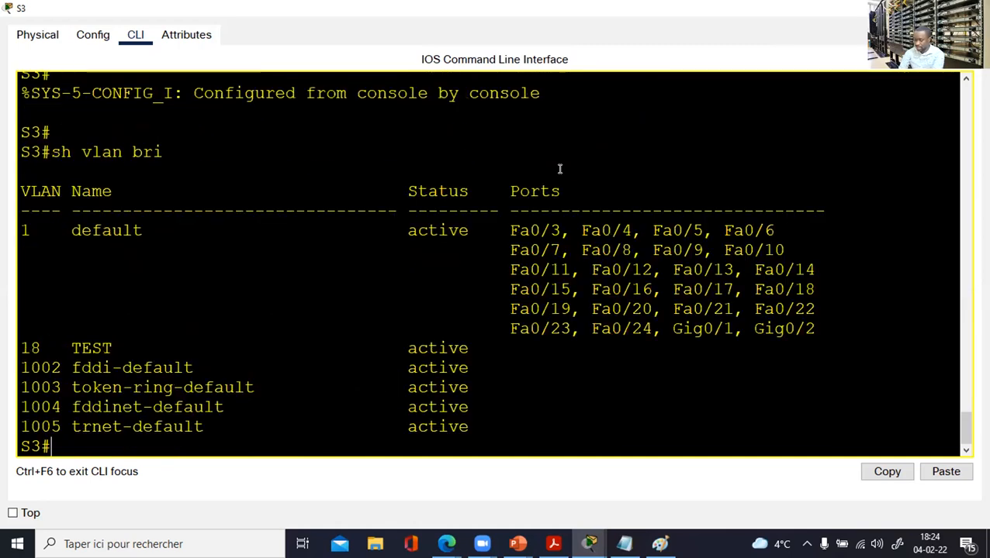
drag(141, 348, 12, 347)
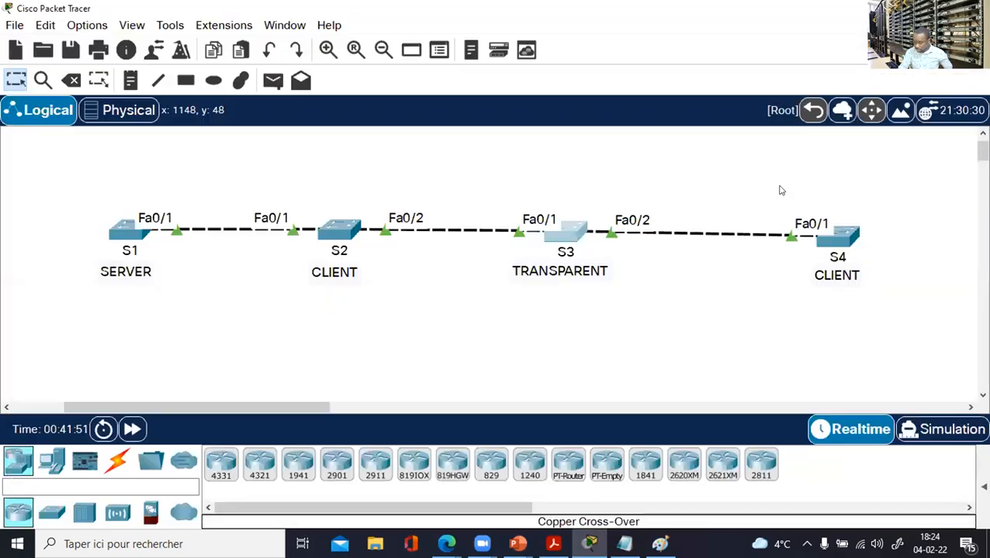
Show S4's VLAN brief, highlight VLANs 10–12, close the console and switch to the whiteboard.
click(846, 232)
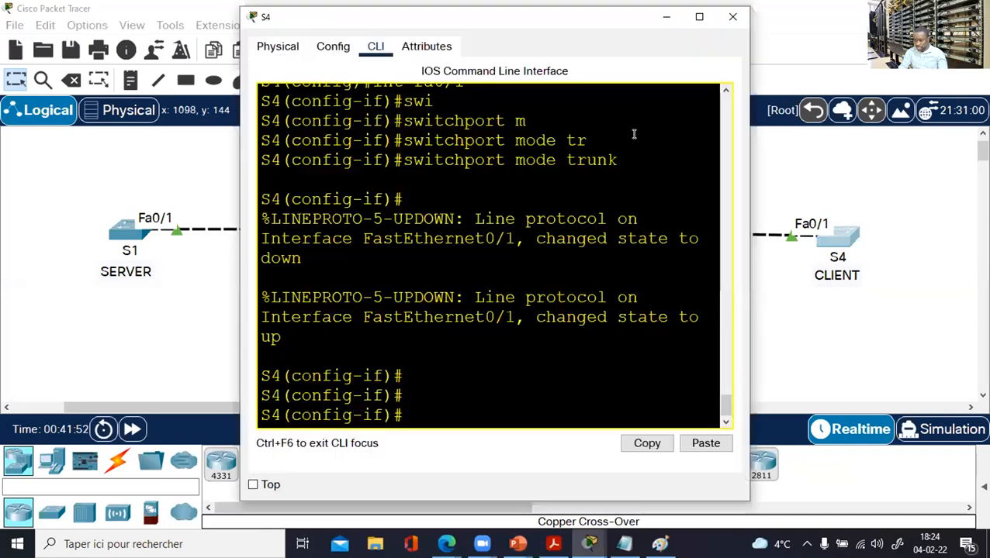
click(698, 20)
key(Return)
key(Return)
text(end)
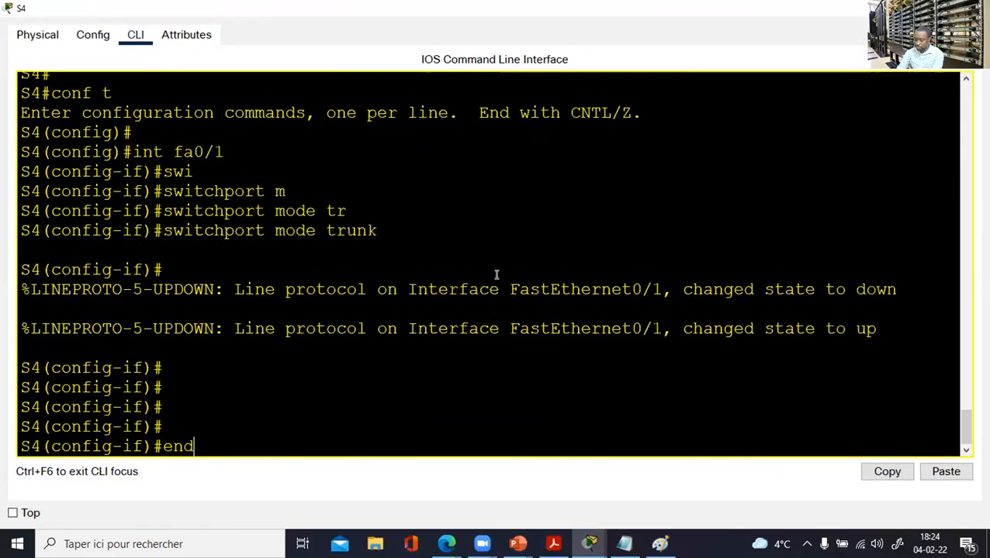
key(Return)
key(Return)
text(sh vla)
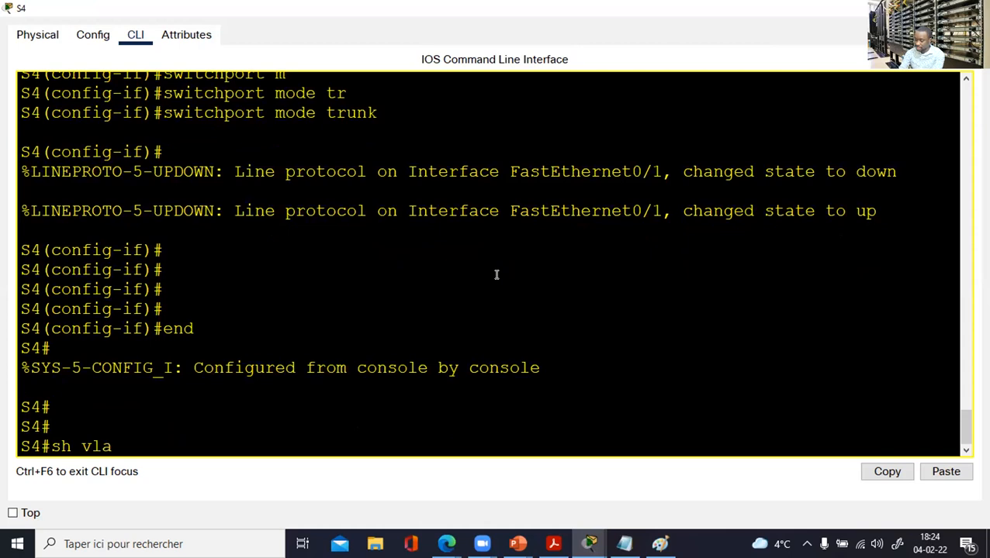
text(n bri)
key(Return)
drag(162, 329, 28, 289)
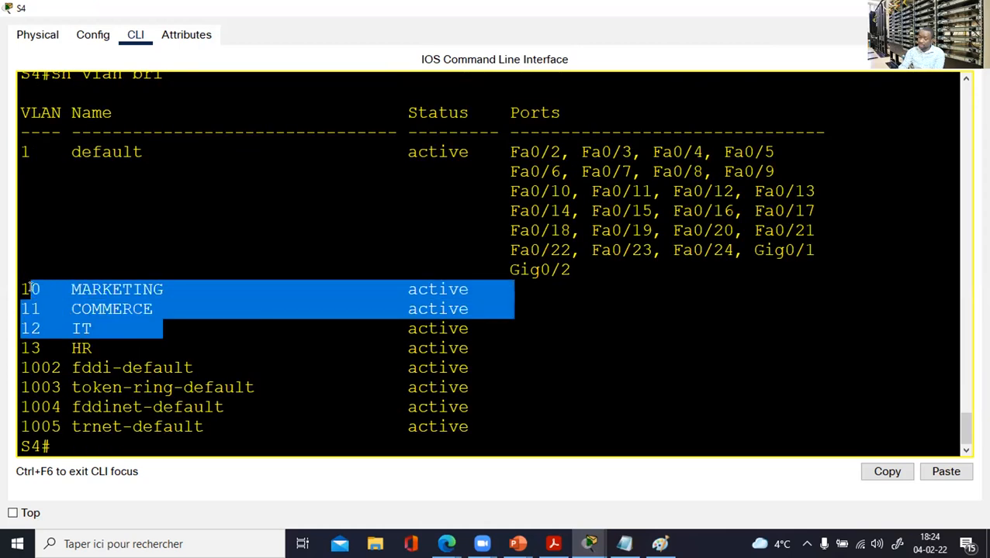
click(103, 233)
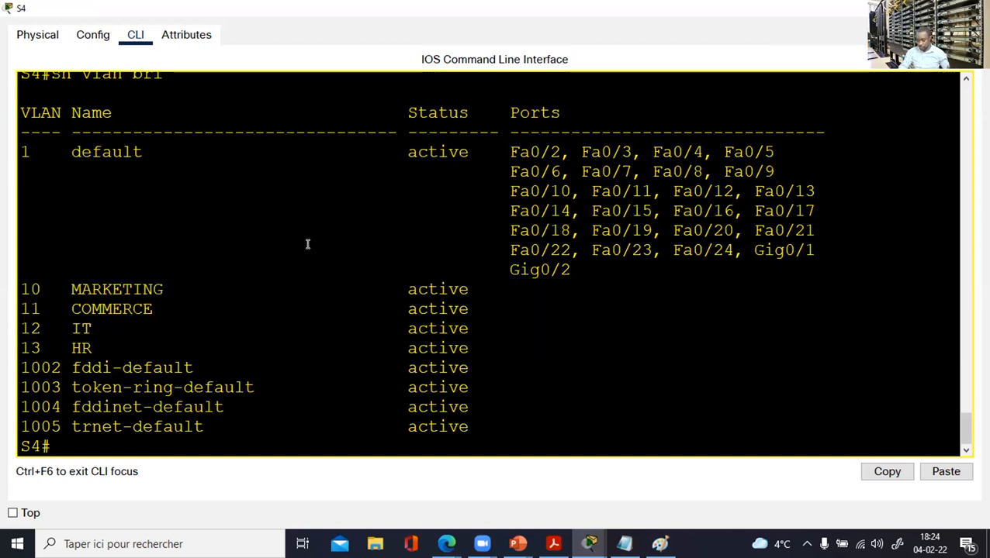
click(972, 8)
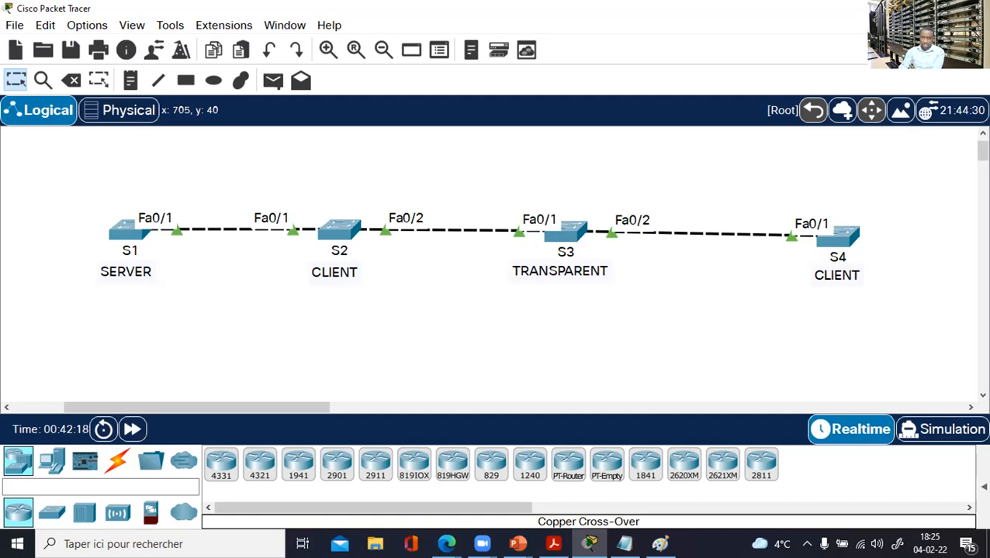
key(alt+Tab)
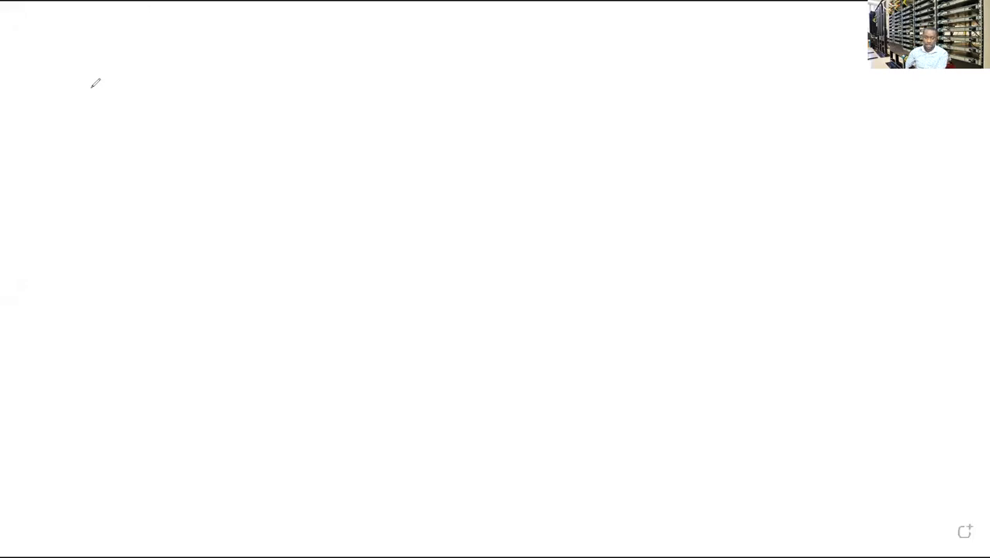
Handwrite and underline 'lab', draw a box, and note 'Vlan 180', '(b)' and '102' beside it.
mouse_move(103, 51)
mouse_down()
mouse_move(99, 74)
mouse_move(122, 104)
mouse_move(135, 113)
mouse_move(148, 105)
mouse_up()
drag(69, 123, 157, 124)
drag(99, 161, 240, 208)
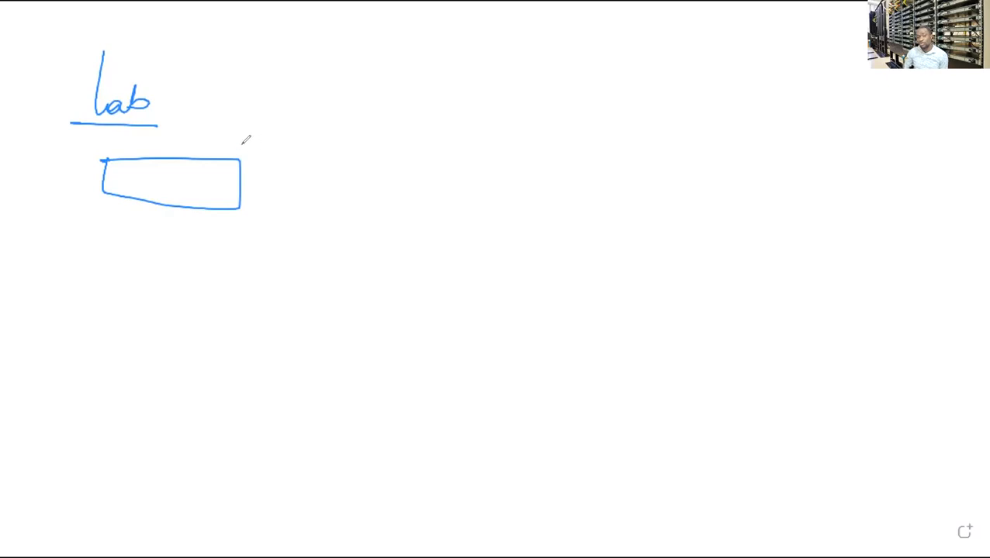
mouse_move(289, 142)
mouse_down()
mouse_move(312, 126)
mouse_move(269, 156)
mouse_move(276, 169)
mouse_up()
mouse_move(287, 170)
mouse_down()
mouse_move(291, 186)
mouse_move(335, 193)
mouse_up()
mouse_move(370, 179)
mouse_down()
mouse_move(369, 191)
mouse_move(406, 179)
mouse_up()
mouse_move(372, 227)
mouse_down()
mouse_move(370, 249)
mouse_move(392, 242)
mouse_up()
drag(412, 230, 413, 248)
mouse_move(361, 270)
mouse_down()
mouse_move(361, 282)
mouse_move(448, 274)
mouse_up()
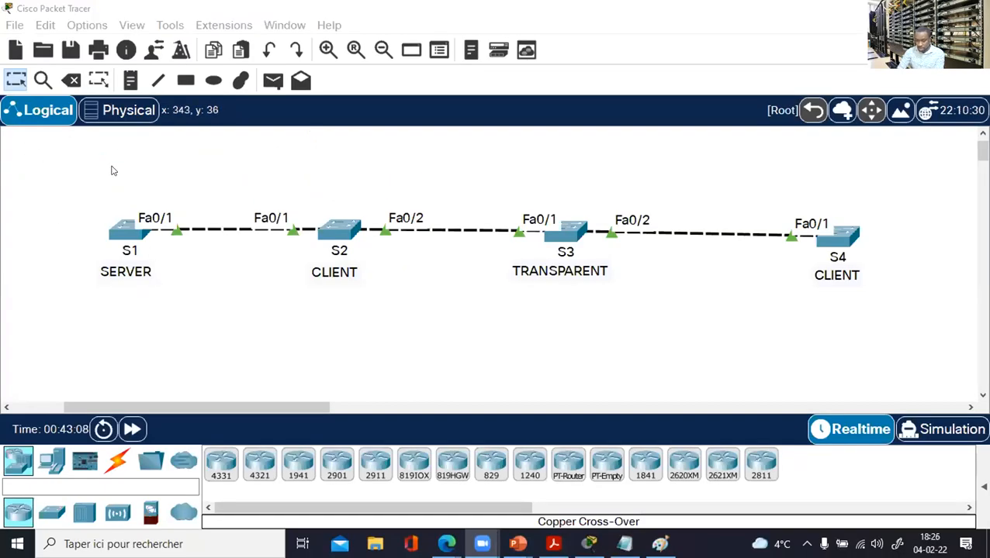
Show S1's VTP status and highlight its configuration revision number 9.
click(122, 229)
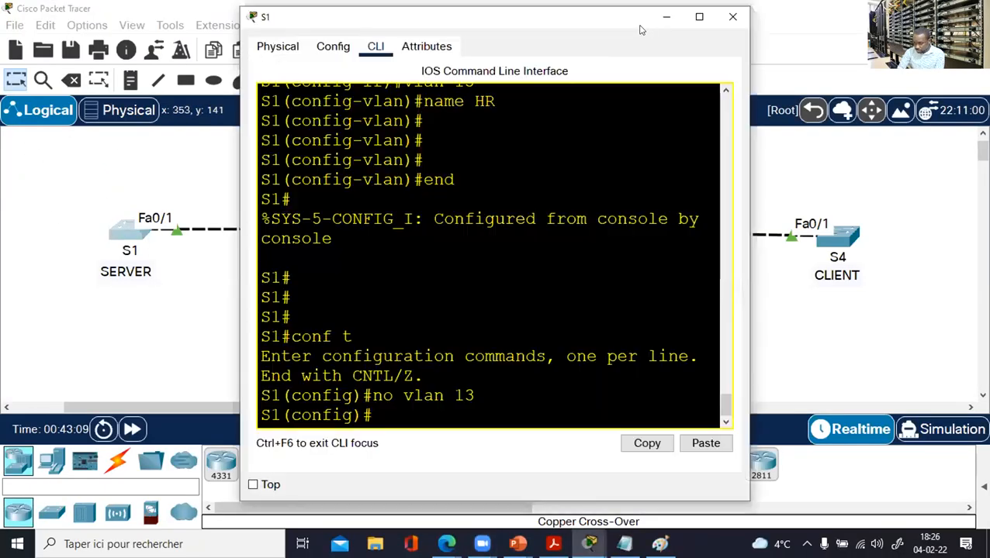
click(699, 16)
key(Return)
key(Return)
text(end)
key(Return)
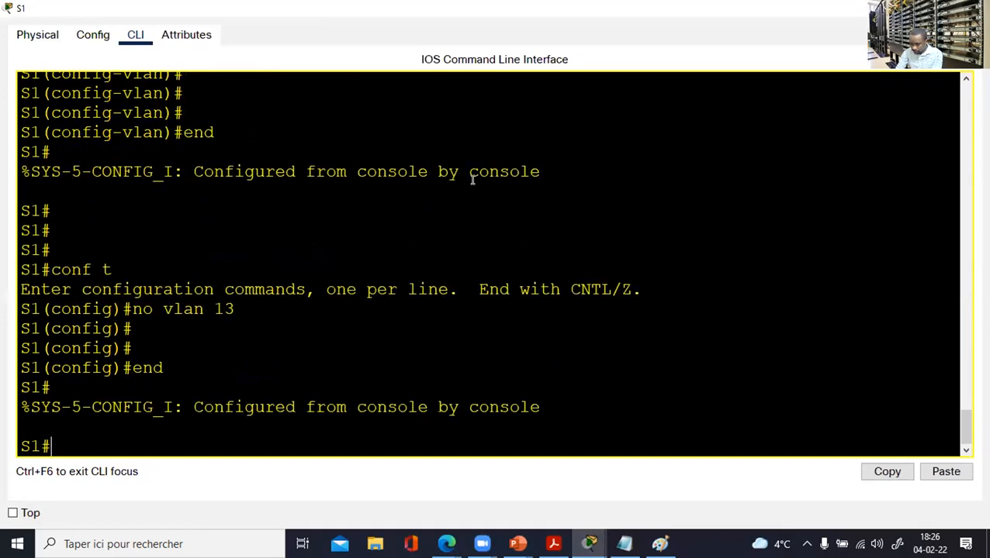
key(Return)
text(sh vtp stat)
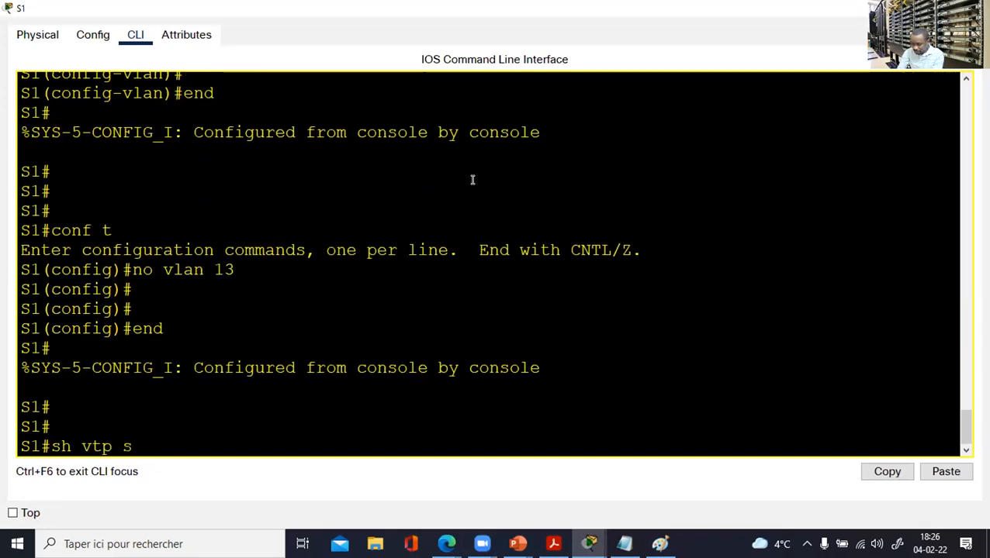
key(Tab)
key(Return)
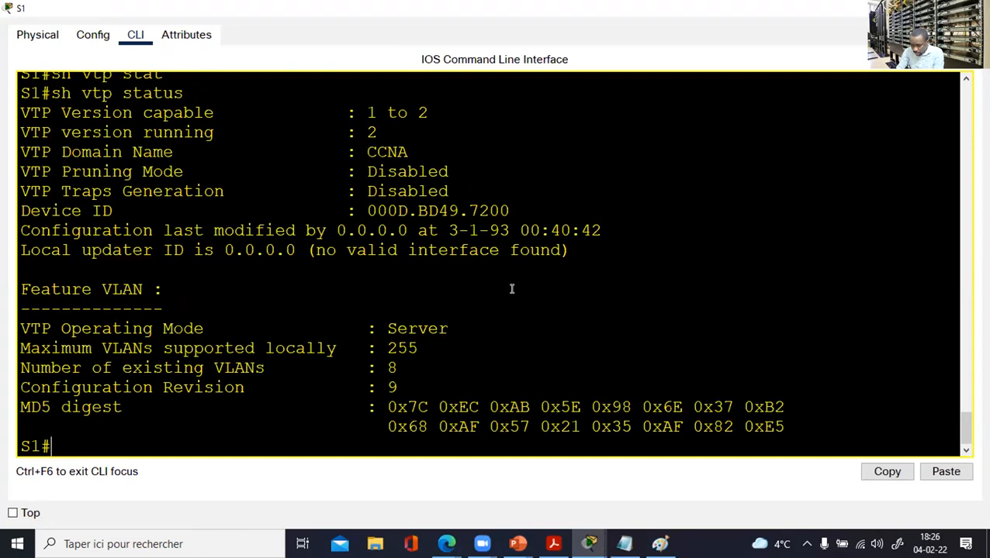
drag(408, 384, 23, 381)
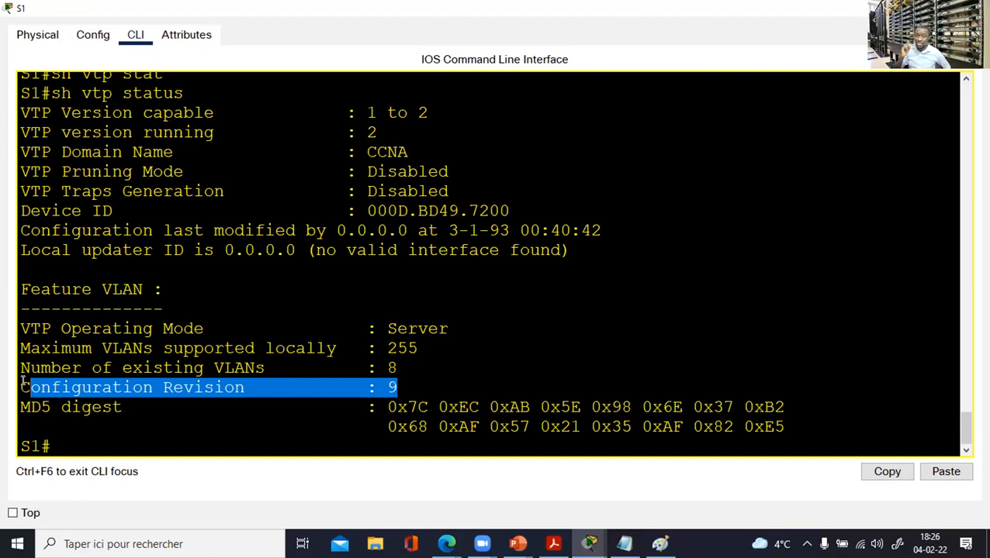
click(430, 383)
drag(403, 381, 384, 385)
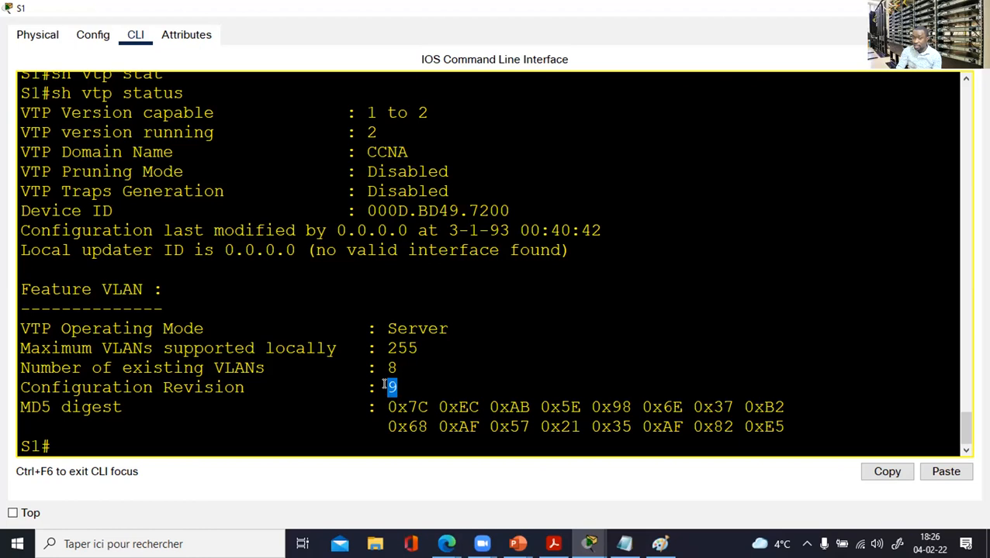
click(262, 439)
Create VLAN 88 on S1 and confirm the configuration revision rises to 10.
text(conf t)
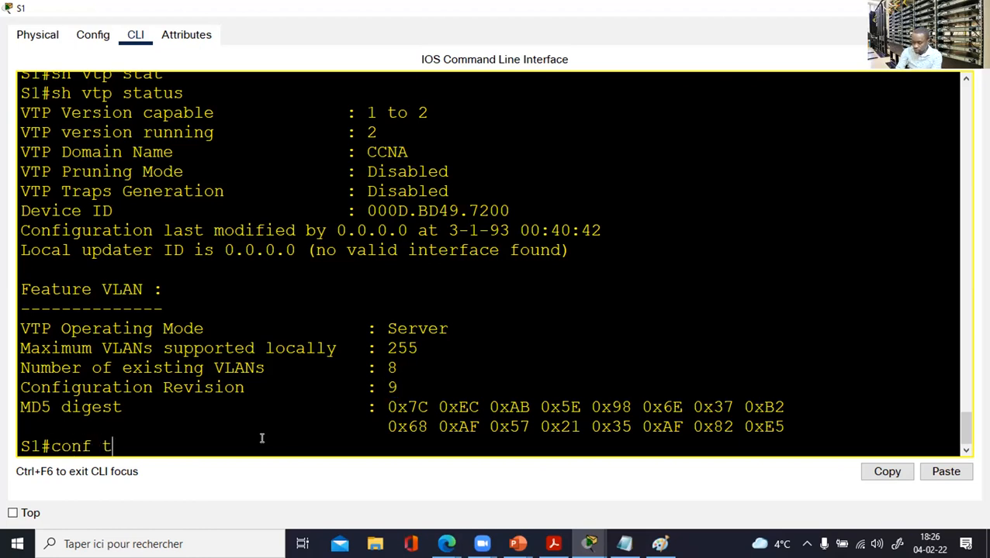
key(Return)
text(vlan )
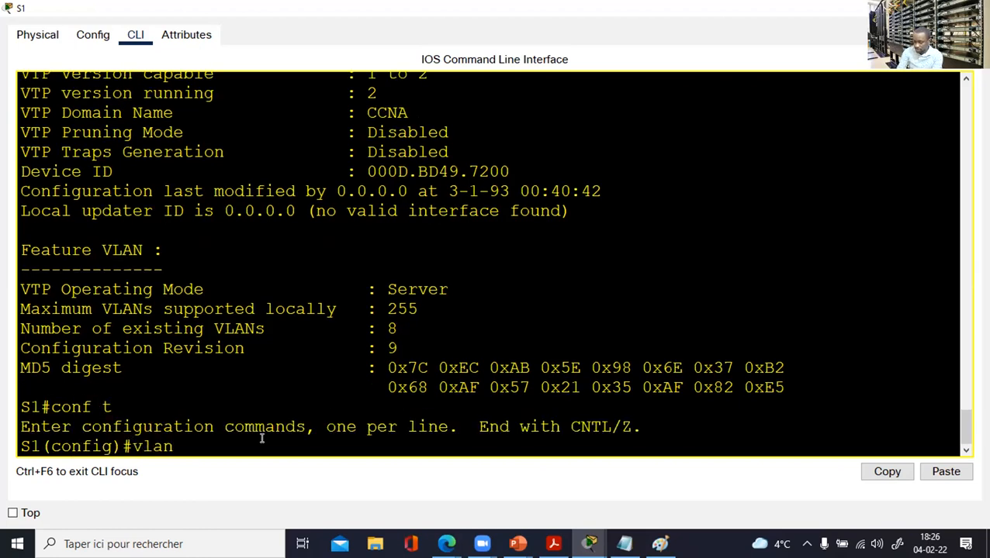
text(88)
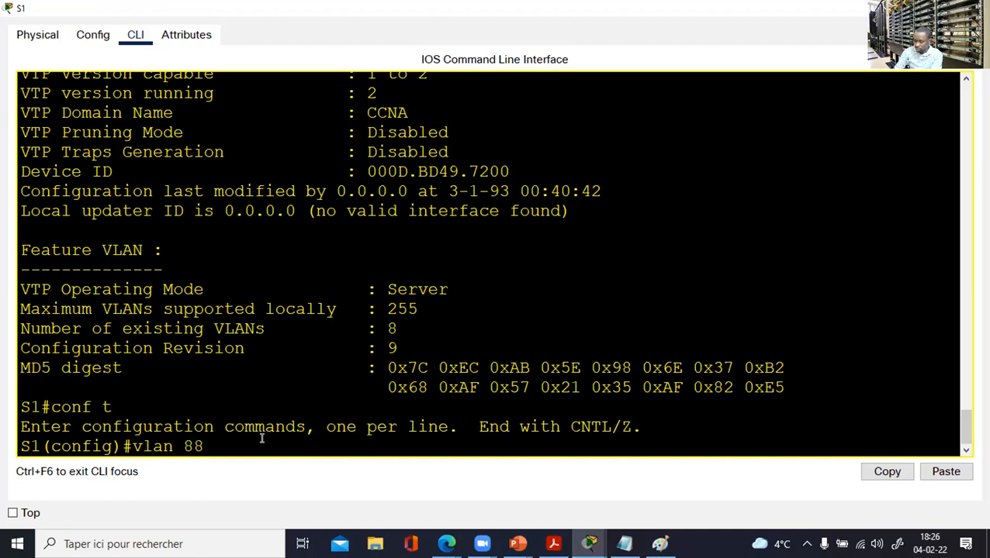
key(Return)
text(do sh s)
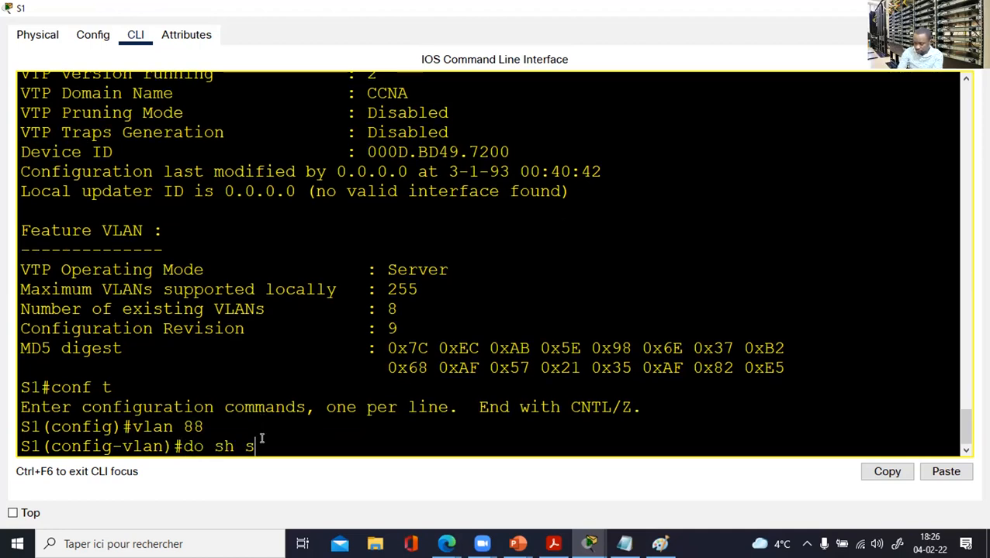
key(BackSpace)
text(vtp stat)
key(Return)
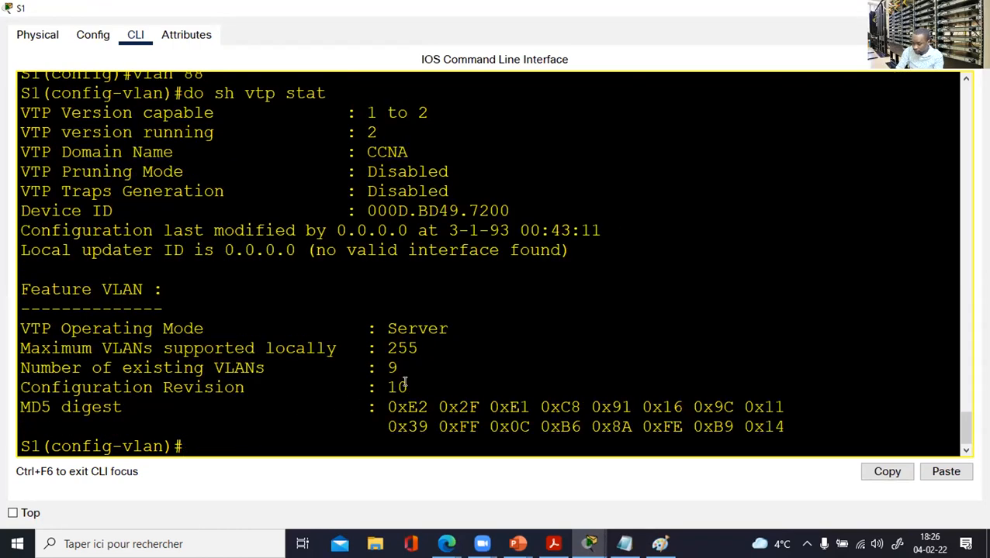
drag(411, 386, 353, 384)
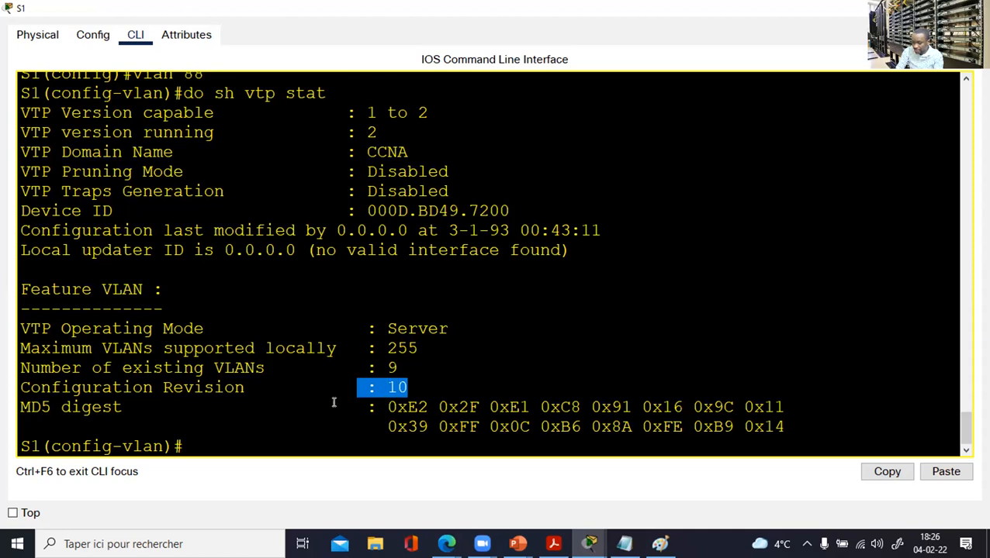
click(336, 402)
Delete VLAN 88 and confirm S1's configuration revision is now 11.
text(exi)
key(Return)
text(no vlan 88)
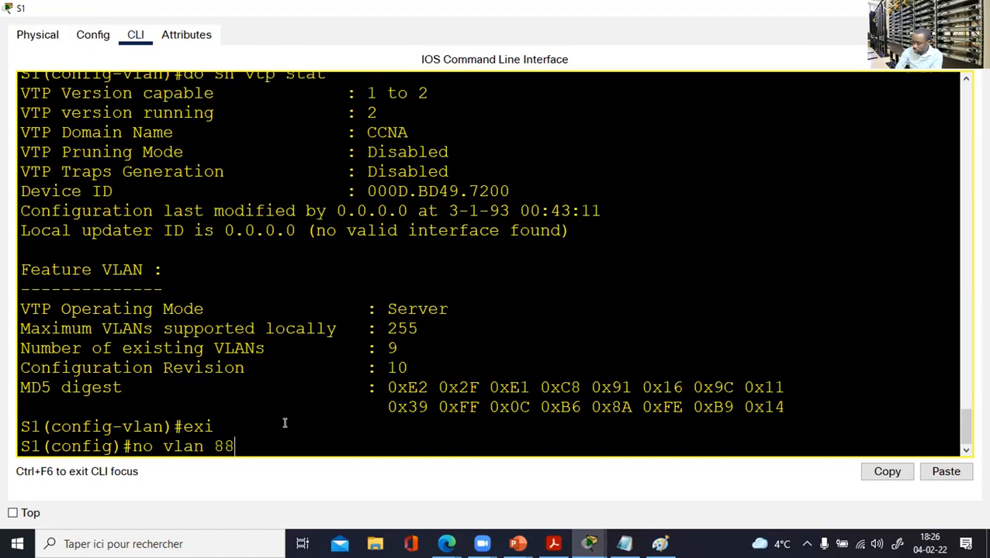
key(Return)
text(end)
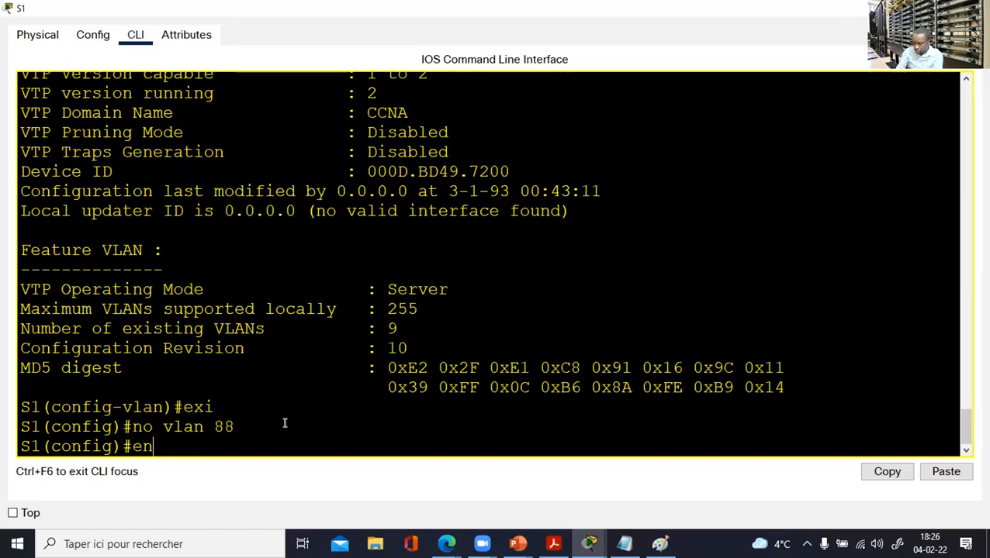
key(Return)
text(sh vtp sta)
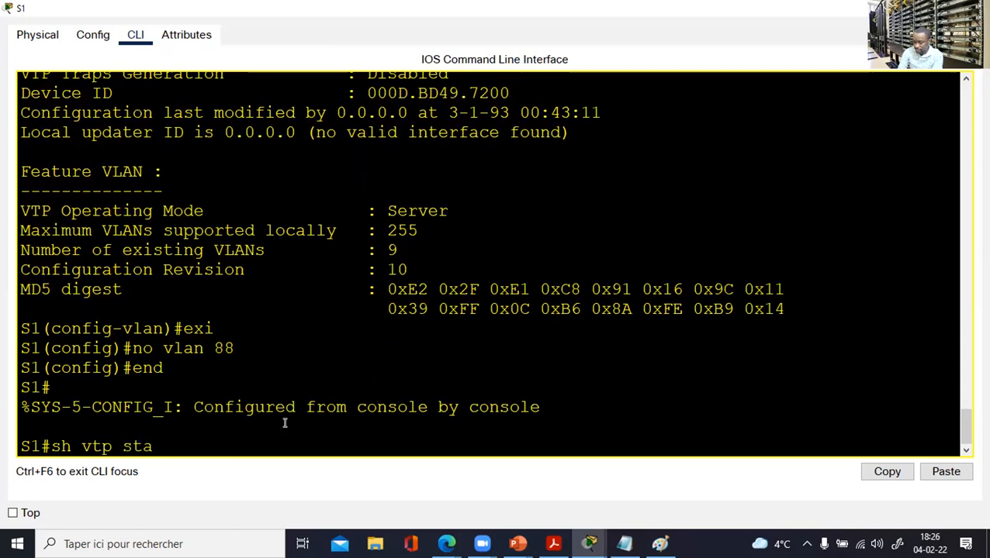
key(Tab)
key(Return)
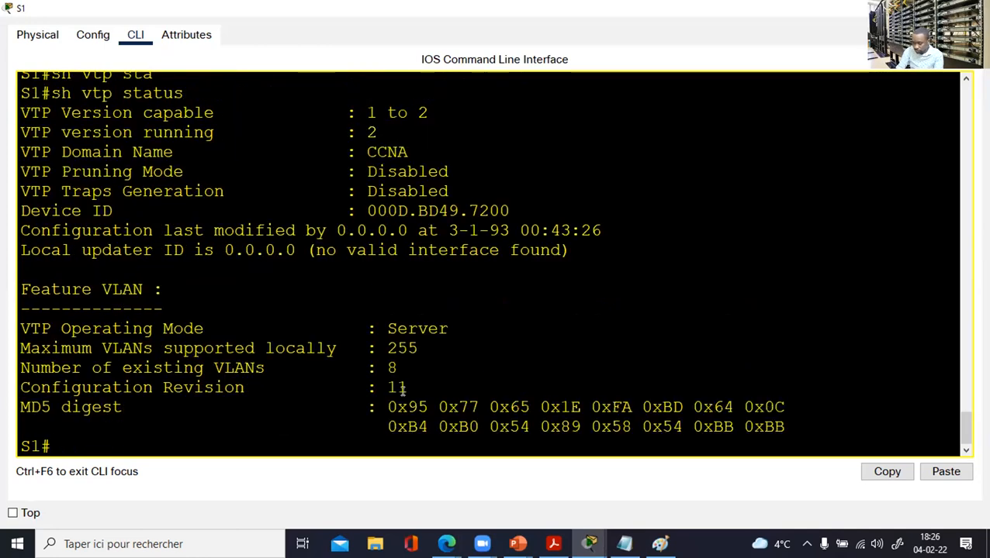
drag(418, 390, 365, 388)
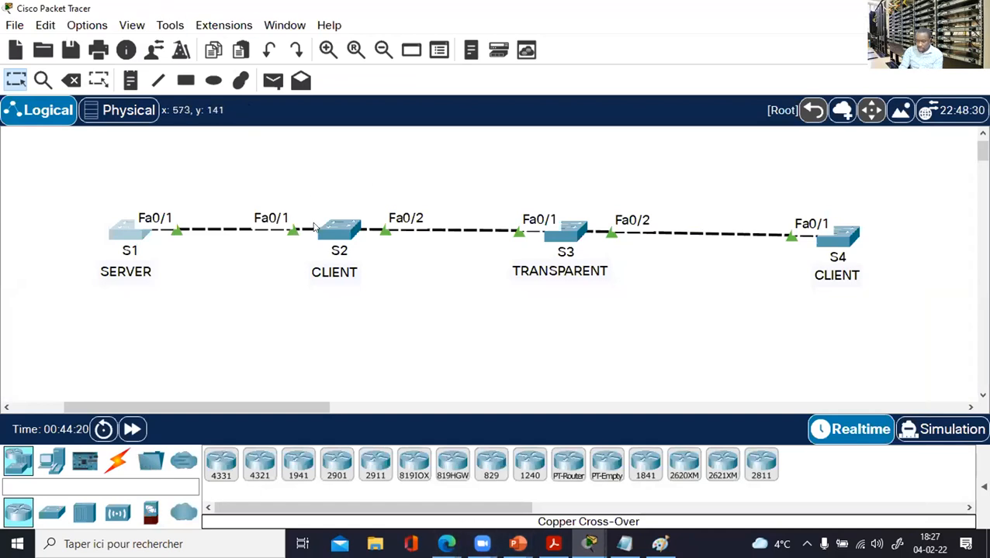
Write 'Revision 20' at the top of the board and circle it.
click(129, 231)
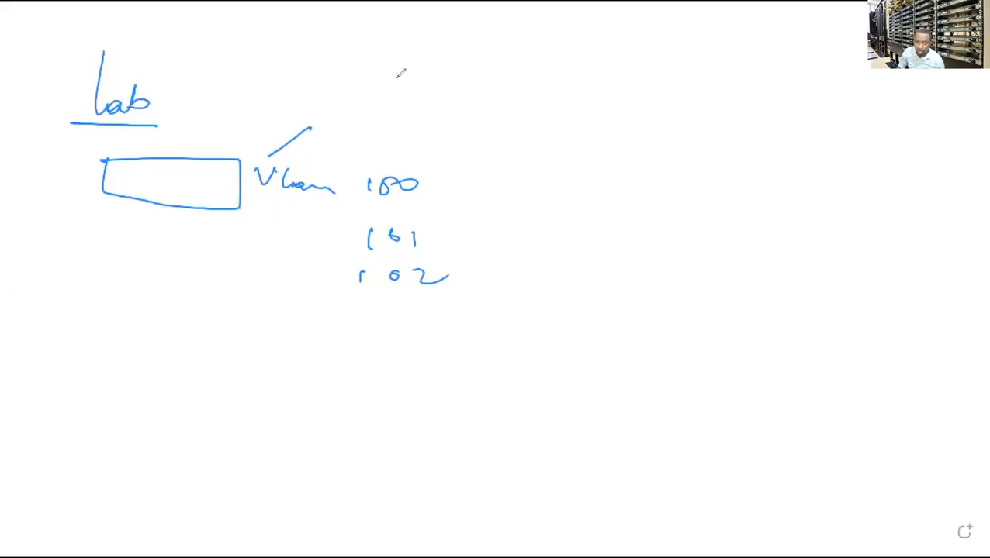
mouse_move(433, 48)
mouse_down()
mouse_move(427, 87)
mouse_move(475, 98)
mouse_move(460, 89)
mouse_up()
mouse_move(225, 43)
mouse_down()
mouse_move(254, 80)
mouse_move(298, 66)
mouse_move(325, 83)
mouse_move(378, 82)
mouse_move(342, 54)
mouse_up()
mouse_move(325, 22)
mouse_down()
mouse_move(225, 9)
mouse_move(508, 136)
mouse_move(237, 39)
mouse_up()
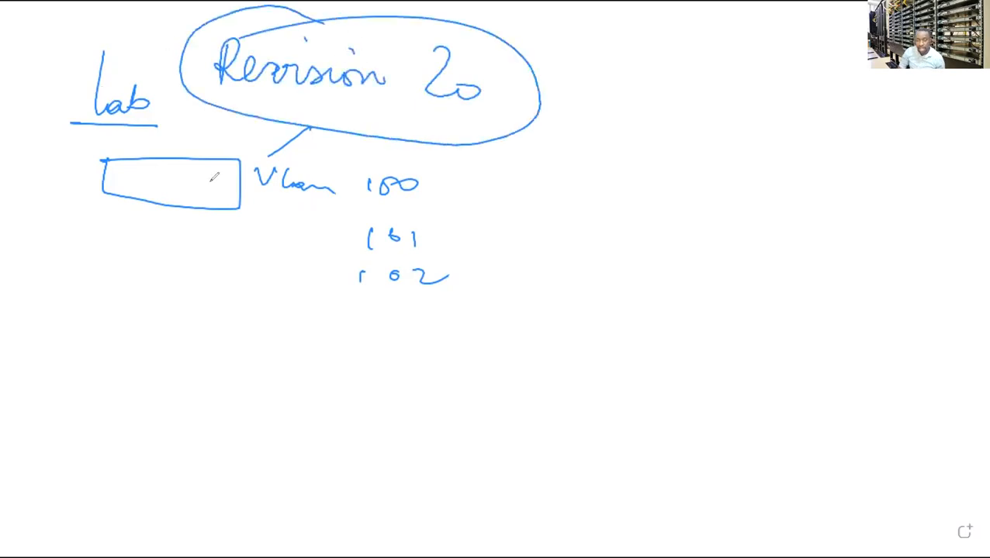
mouse_move(338, 360)
mouse_down()
mouse_move(485, 410)
mouse_move(334, 361)
mouse_up()
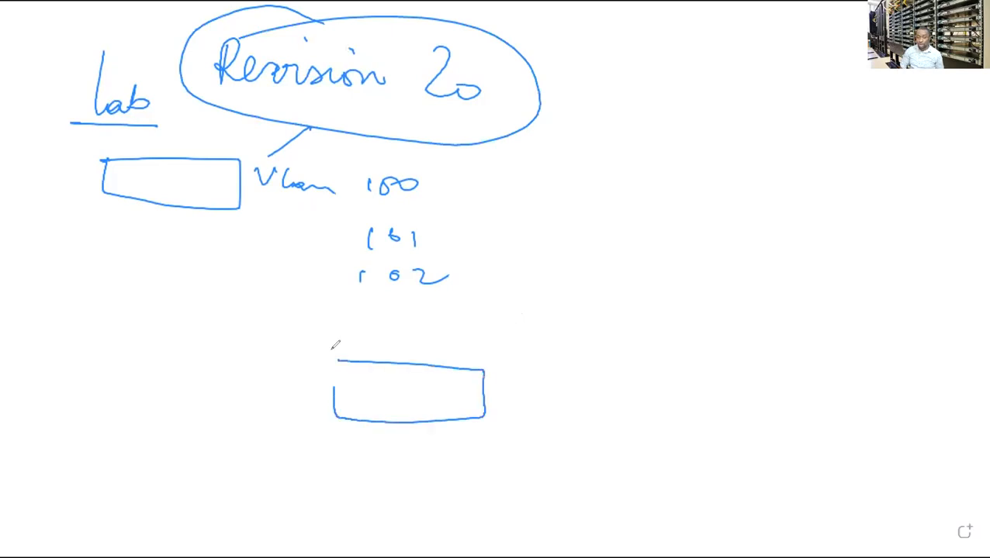
Draw a linked S1–S2–S3 chain of boxes with a circled 15 beside S1.
mouse_move(481, 398)
mouse_down()
mouse_move(557, 398)
mouse_move(553, 425)
mouse_up()
mouse_move(548, 372)
mouse_down()
mouse_move(653, 429)
mouse_move(554, 426)
mouse_up()
drag(642, 408, 816, 414)
mouse_move(799, 390)
mouse_down()
mouse_move(801, 441)
mouse_move(819, 429)
mouse_move(782, 423)
mouse_up()
drag(412, 367, 392, 399)
drag(432, 380, 435, 399)
mouse_move(605, 377)
mouse_down()
mouse_move(587, 403)
mouse_move(647, 405)
mouse_up()
mouse_move(816, 400)
mouse_down()
mouse_move(806, 423)
mouse_move(828, 436)
mouse_up()
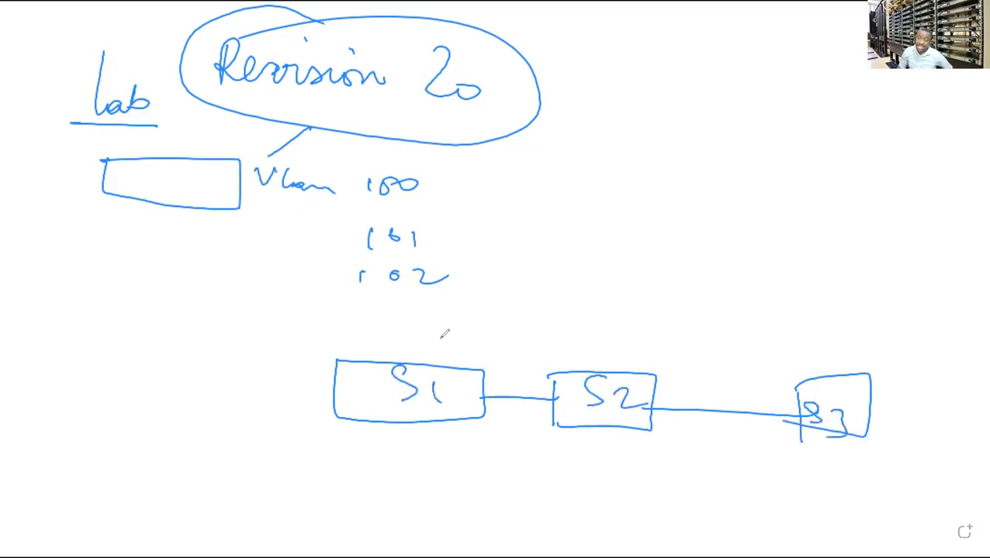
drag(455, 359, 503, 328)
drag(489, 327, 498, 339)
mouse_move(533, 310)
mouse_down()
mouse_move(524, 334)
mouse_move(545, 329)
mouse_move(571, 292)
mouse_up()
mouse_move(515, 276)
mouse_down()
mouse_move(581, 266)
mouse_move(494, 290)
mouse_up()
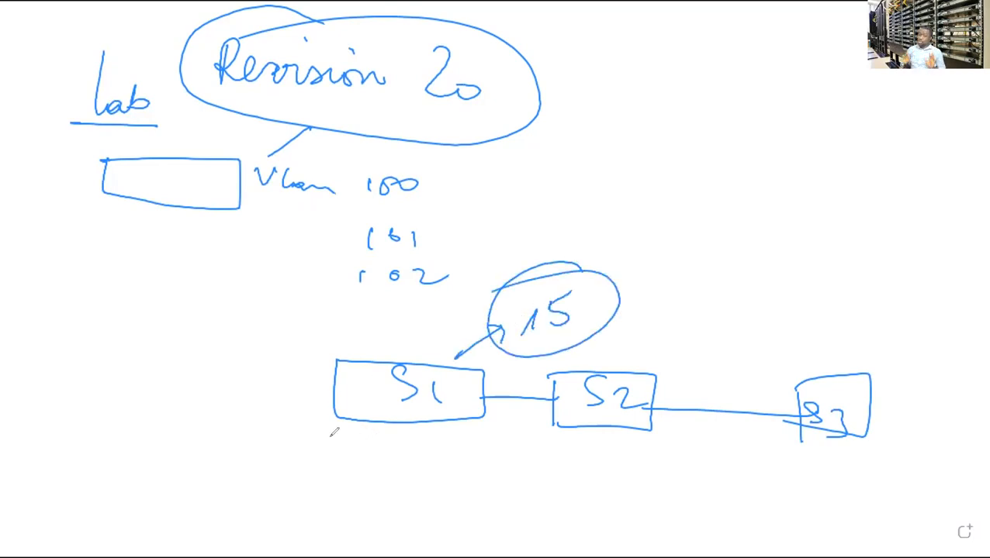
Strike through and circle the lab switch, add arrows to S3 and 20, and start a new box.
drag(122, 289, 364, 162)
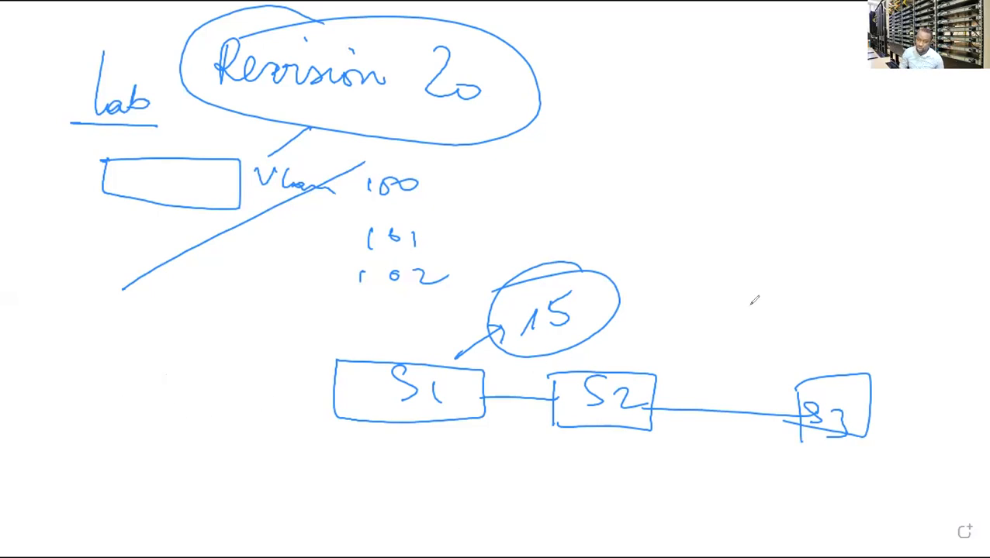
mouse_move(856, 261)
mouse_down()
mouse_move(811, 405)
mouse_move(841, 387)
mouse_up()
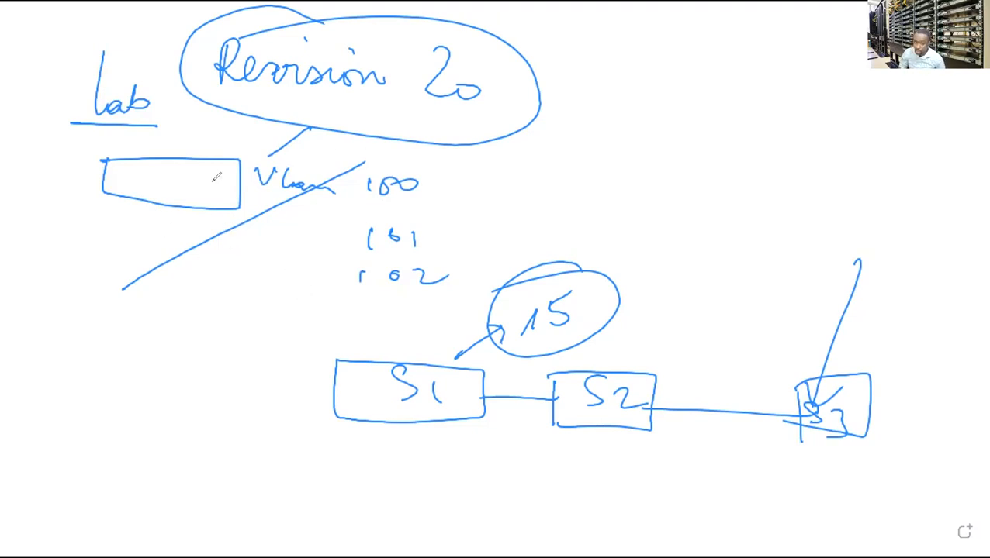
mouse_move(196, 120)
mouse_down()
mouse_move(85, 225)
mouse_move(307, 207)
mouse_up()
drag(233, 123, 307, 204)
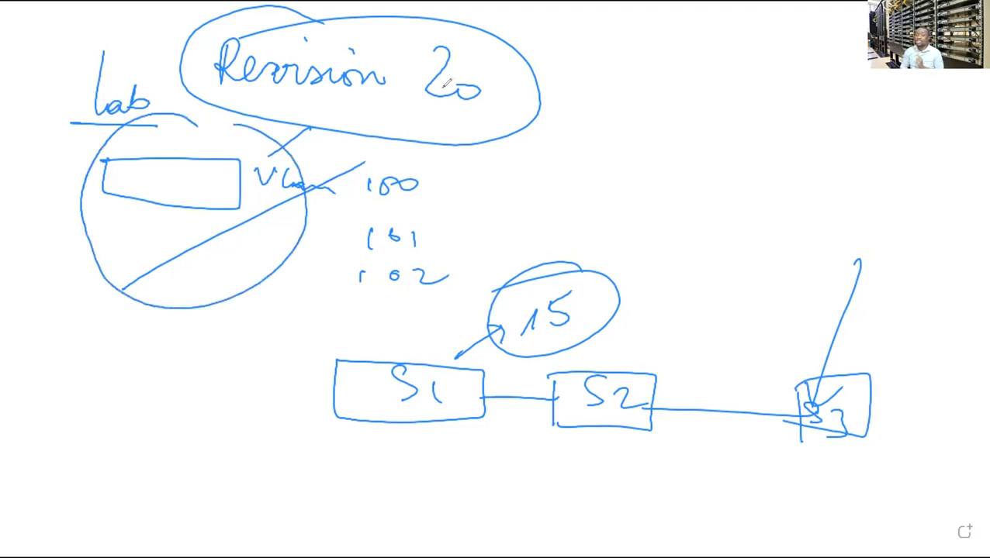
mouse_move(420, 143)
mouse_down()
mouse_move(459, 116)
mouse_move(447, 96)
mouse_up()
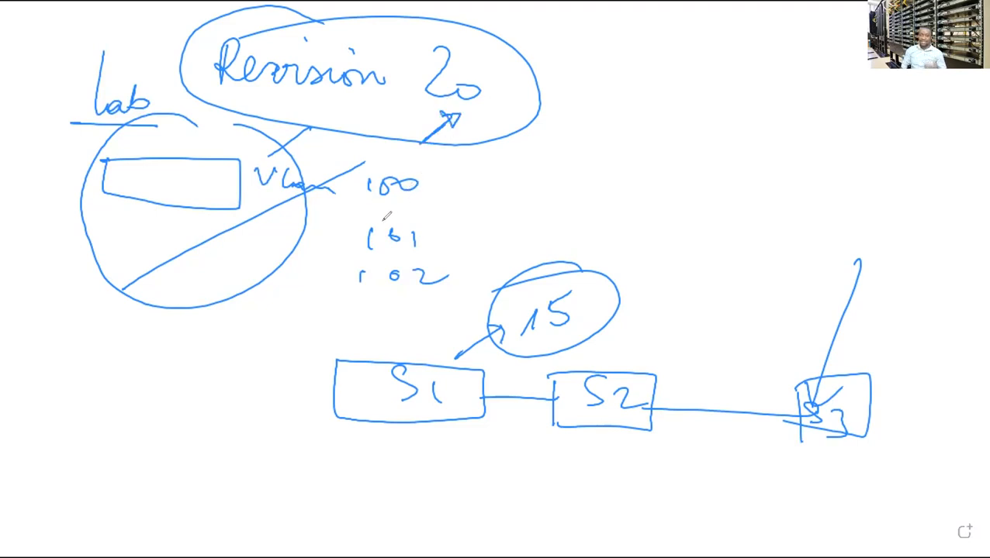
mouse_move(73, 408)
mouse_down()
mouse_move(194, 398)
mouse_move(212, 452)
mouse_move(54, 473)
mouse_move(93, 411)
mouse_up()
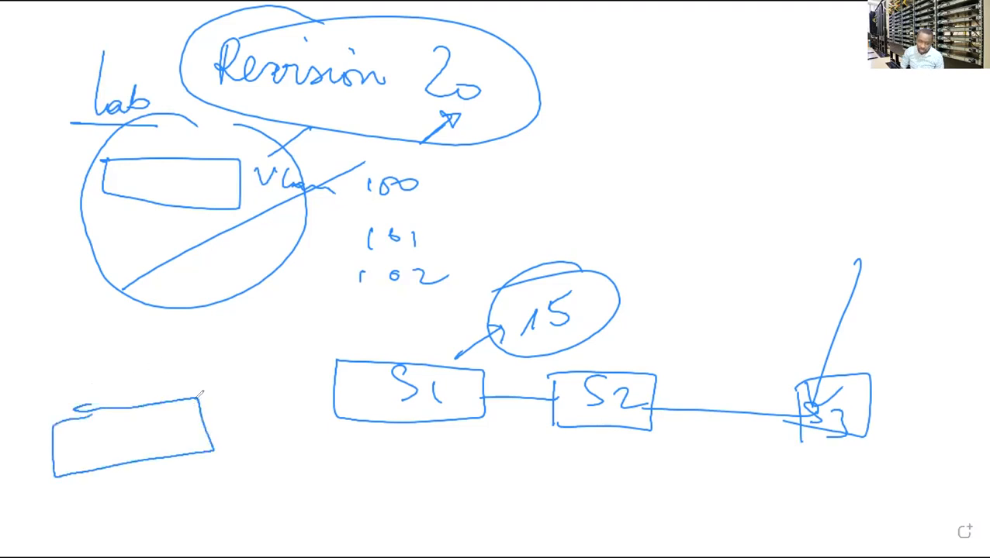
Draw a line from the lower-left box to S1, bracket the VLAN 100–102 list, and dot below S2.
drag(198, 423, 340, 389)
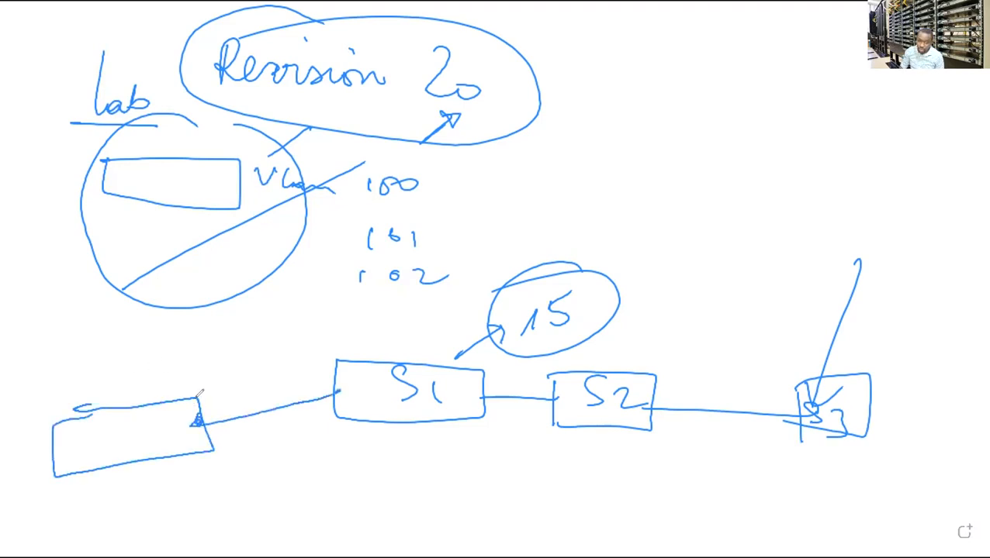
mouse_move(434, 183)
mouse_down()
mouse_move(422, 213)
mouse_move(432, 161)
mouse_move(437, 284)
mouse_up()
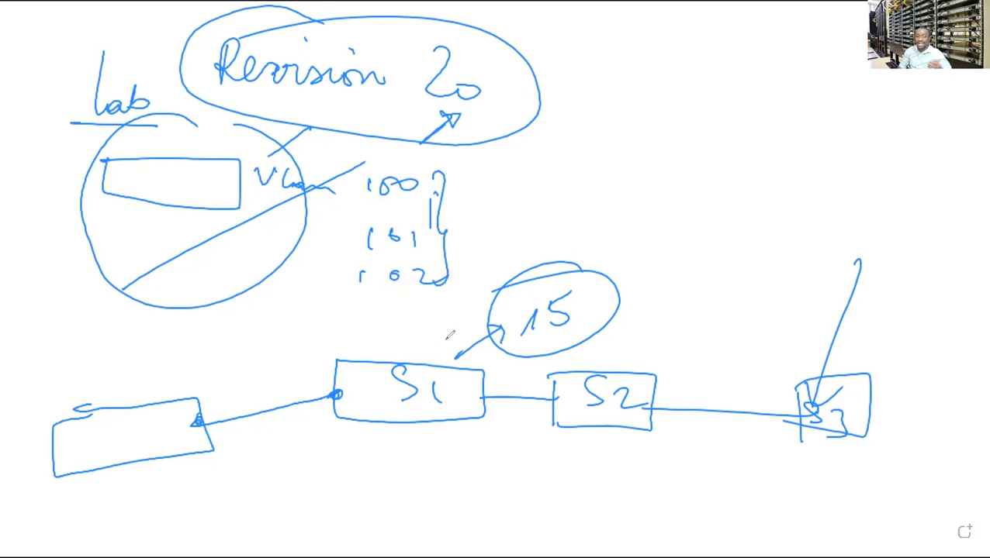
click(545, 460)
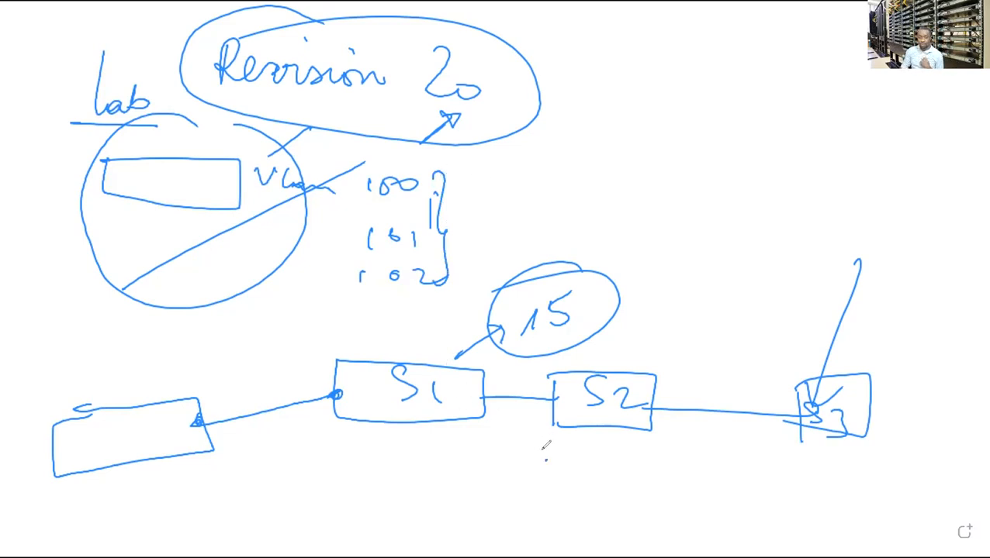
Write and circle '10 — 20' at the upper right and '100' beside the VLAN list.
click(767, 166)
mouse_move(751, 164)
mouse_down()
mouse_move(751, 185)
mouse_move(769, 166)
mouse_move(859, 169)
mouse_move(869, 182)
mouse_up()
drag(872, 178, 886, 179)
mouse_move(879, 137)
mouse_down()
mouse_move(927, 213)
mouse_move(782, 141)
mouse_up()
drag(485, 159, 481, 186)
drag(498, 155, 514, 152)
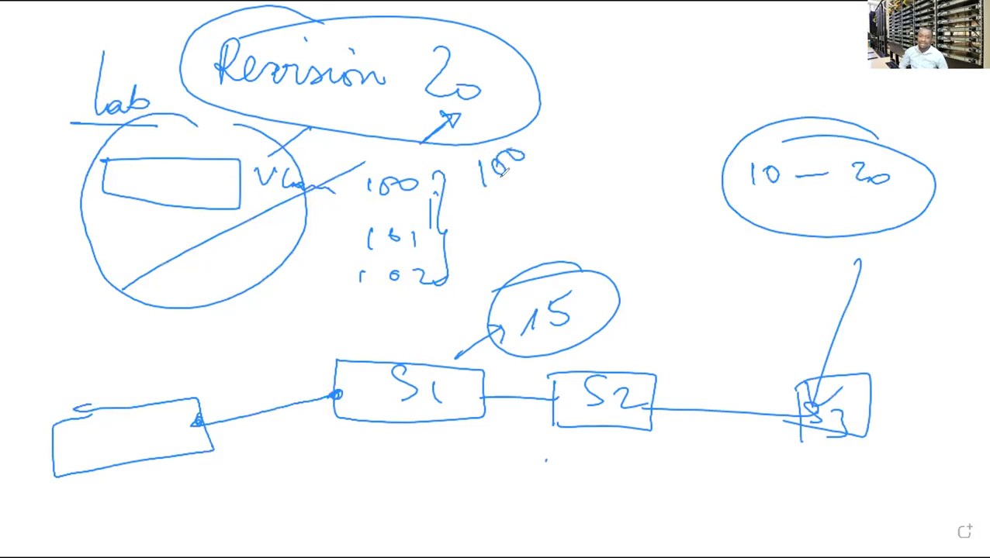
mouse_move(512, 137)
mouse_down()
mouse_move(545, 167)
mouse_move(534, 148)
mouse_up()
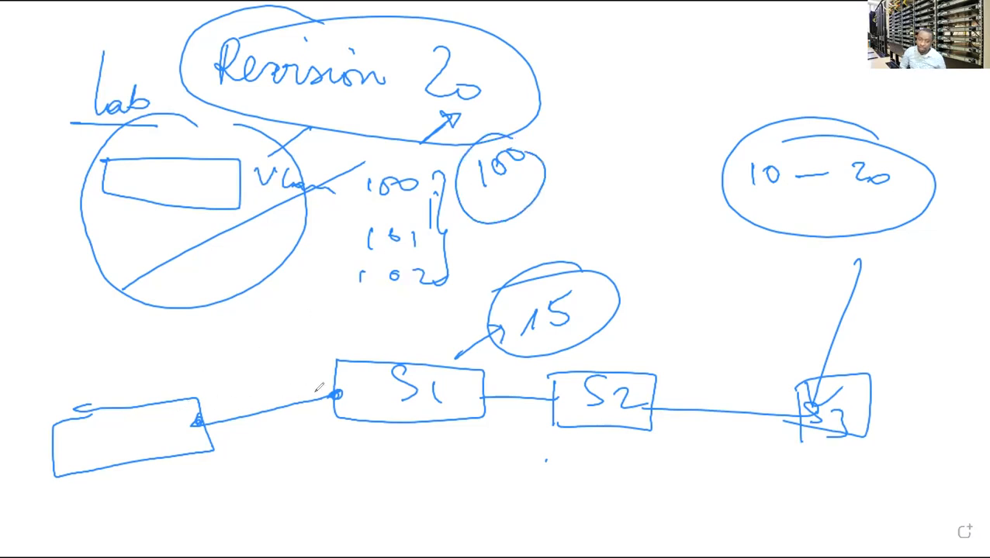
Label the lower-left box 'Client' and underline it.
drag(84, 498, 77, 533)
mouse_move(95, 478)
mouse_down()
mouse_move(103, 529)
mouse_move(171, 489)
mouse_up()
drag(108, 549, 136, 539)
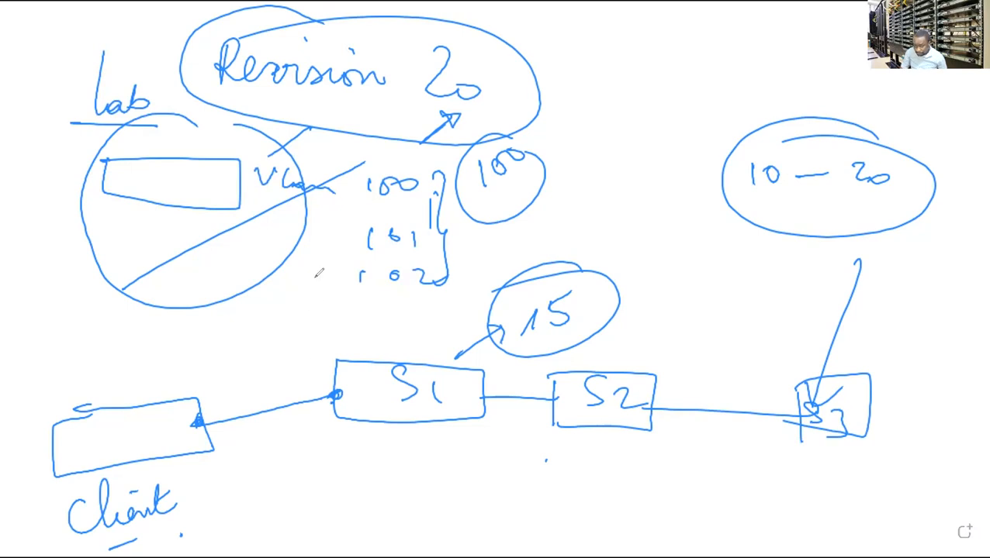
Draw a Fin box linked to S3 and a CEO box linked to S1, noting VLAN 10.
mouse_move(909, 331)
mouse_down()
mouse_move(858, 380)
mouse_move(916, 295)
mouse_move(958, 362)
mouse_move(913, 388)
mouse_move(924, 357)
mouse_move(948, 401)
mouse_move(969, 380)
mouse_up()
mouse_move(425, 409)
mouse_down()
mouse_move(358, 490)
mouse_move(401, 520)
mouse_move(324, 501)
mouse_up()
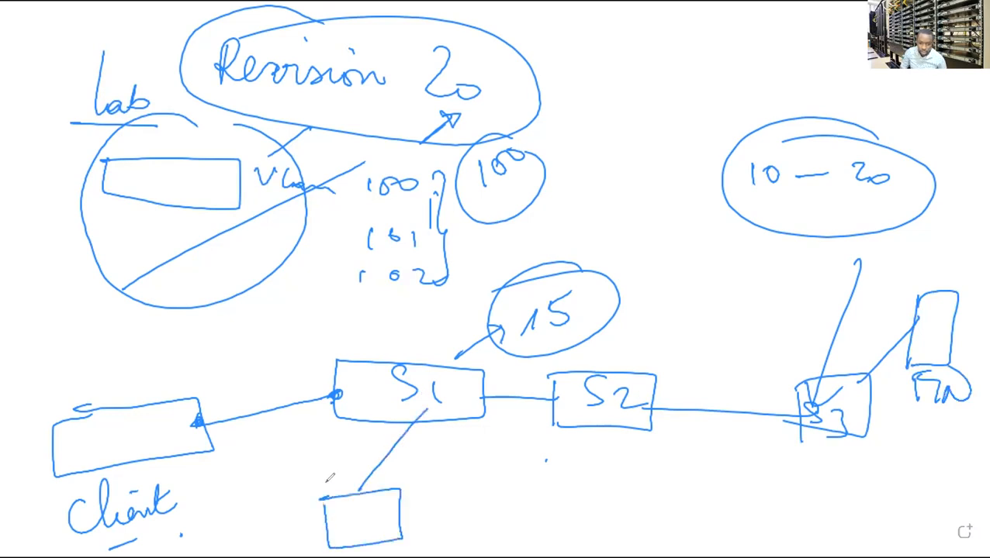
drag(441, 492, 438, 516)
click(439, 511)
mouse_move(470, 487)
mouse_down()
mouse_move(464, 512)
mouse_move(488, 488)
mouse_up()
mouse_move(420, 438)
mouse_down()
mouse_move(332, 476)
mouse_move(324, 500)
mouse_up()
drag(422, 418, 436, 459)
drag(454, 439, 453, 439)
Write and circle 20 on S3's link, circle the Fin box, and arrow S3 to it.
drag(850, 302, 866, 315)
mouse_move(870, 308)
mouse_down()
mouse_move(888, 309)
mouse_move(852, 287)
mouse_up()
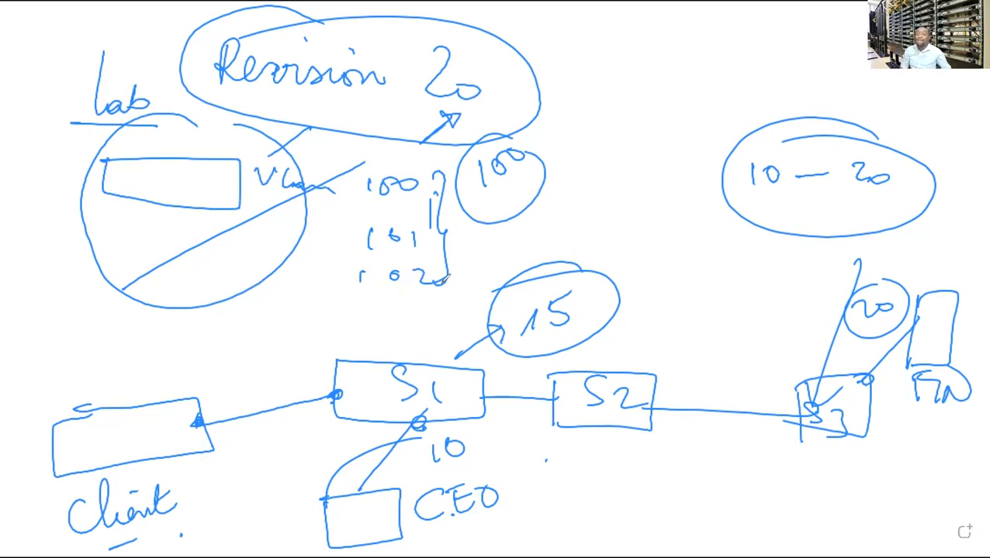
mouse_move(940, 301)
mouse_down()
mouse_move(931, 392)
mouse_move(913, 293)
mouse_up()
drag(846, 326, 888, 330)
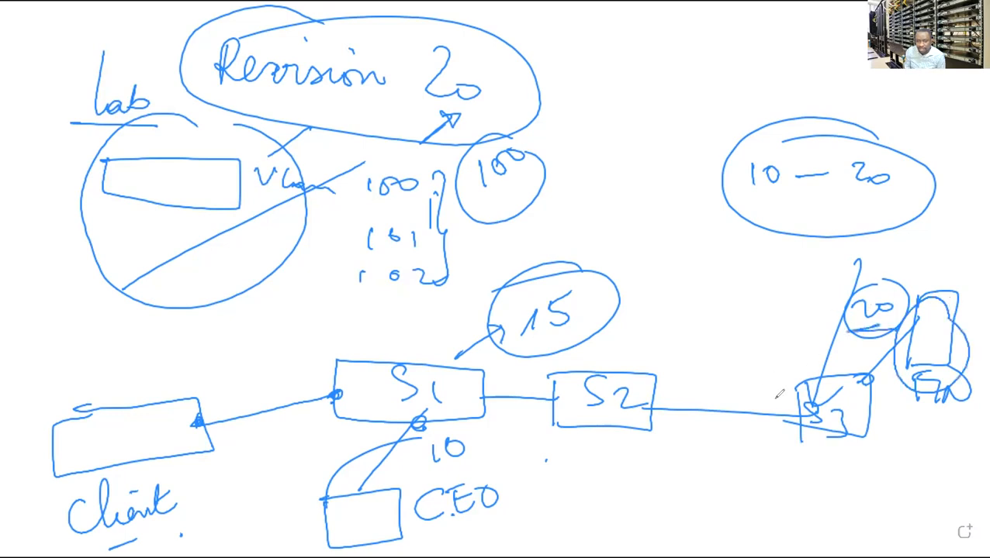
drag(864, 383, 896, 394)
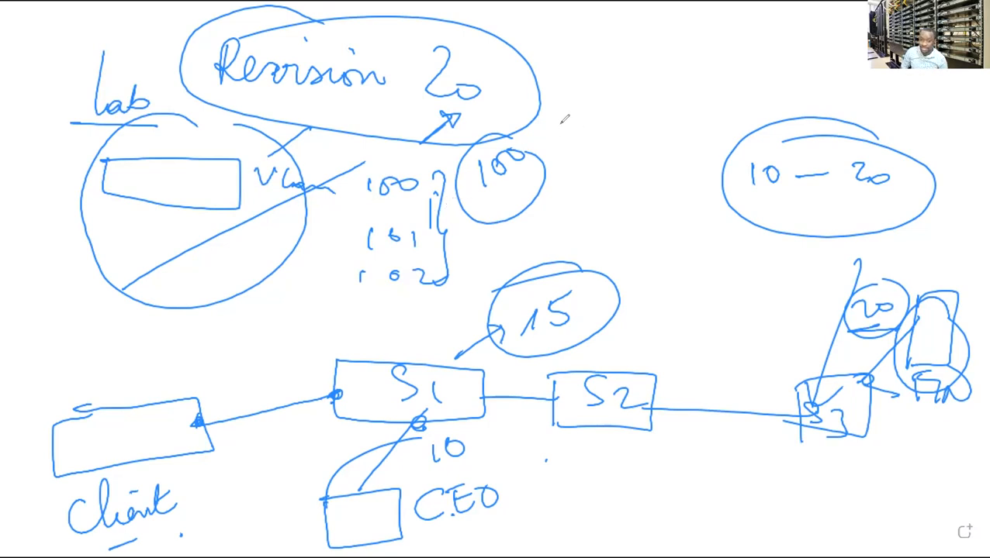
Write and circle 56 and 80 at the top, with a line down from 56.
mouse_move(618, 29)
mouse_down()
mouse_move(620, 42)
mouse_move(656, 54)
mouse_move(578, 93)
mouse_move(627, 29)
mouse_move(643, 40)
mouse_up()
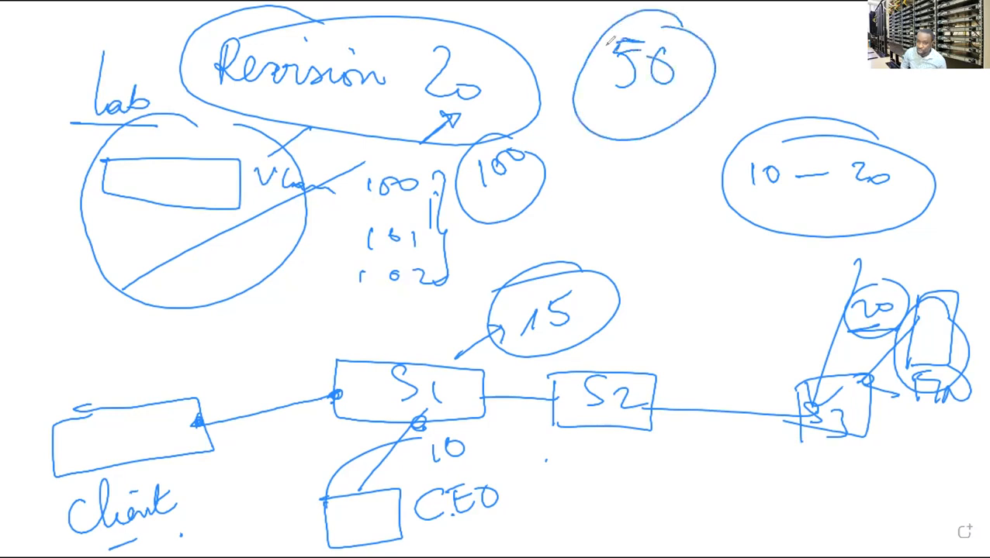
mouse_move(751, 31)
mouse_down()
mouse_move(783, 72)
mouse_move(807, 38)
mouse_move(754, 88)
mouse_up()
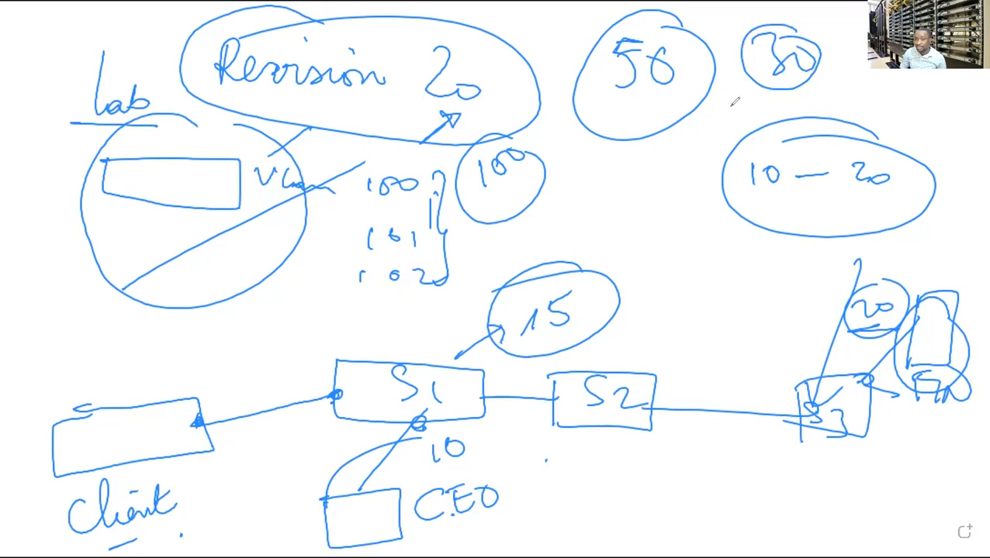
drag(673, 124, 674, 176)
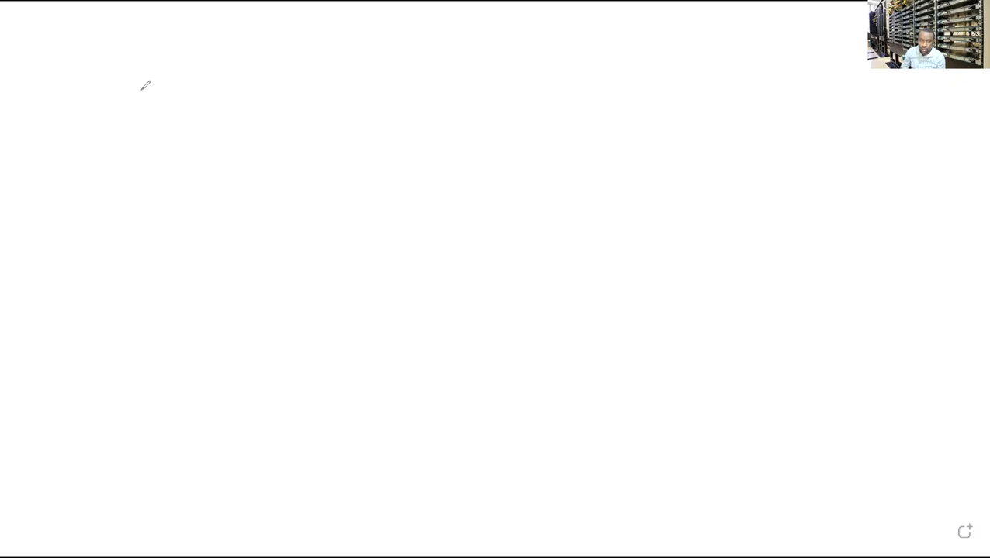
Write and underline a 'Revision' heading with a circled first-point marker.
mouse_move(120, 48)
mouse_down()
mouse_move(120, 84)
mouse_move(121, 66)
mouse_move(199, 78)
mouse_move(256, 68)
mouse_up()
click(232, 44)
click(187, 45)
drag(101, 100, 291, 104)
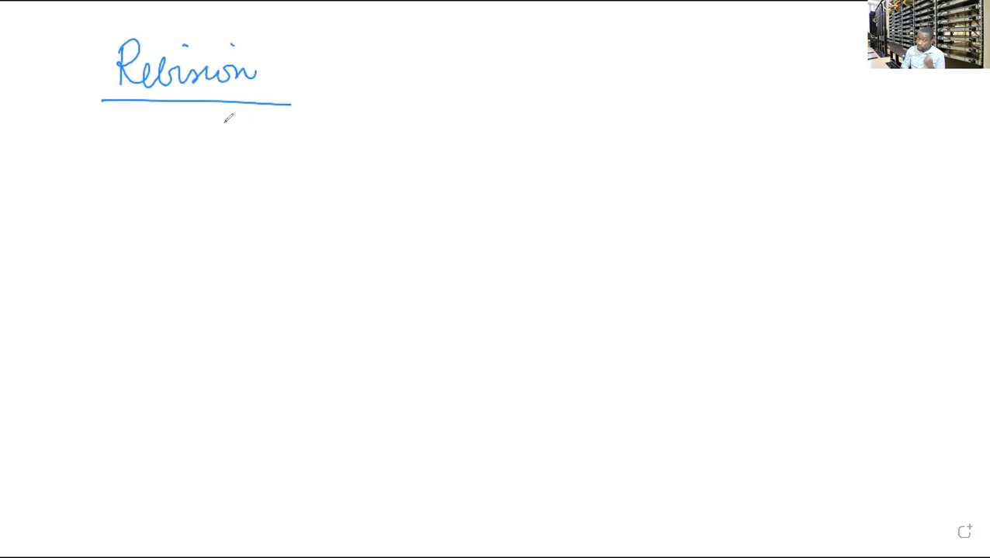
mouse_move(49, 142)
mouse_down()
mouse_move(44, 183)
mouse_move(67, 161)
mouse_move(75, 132)
mouse_up()
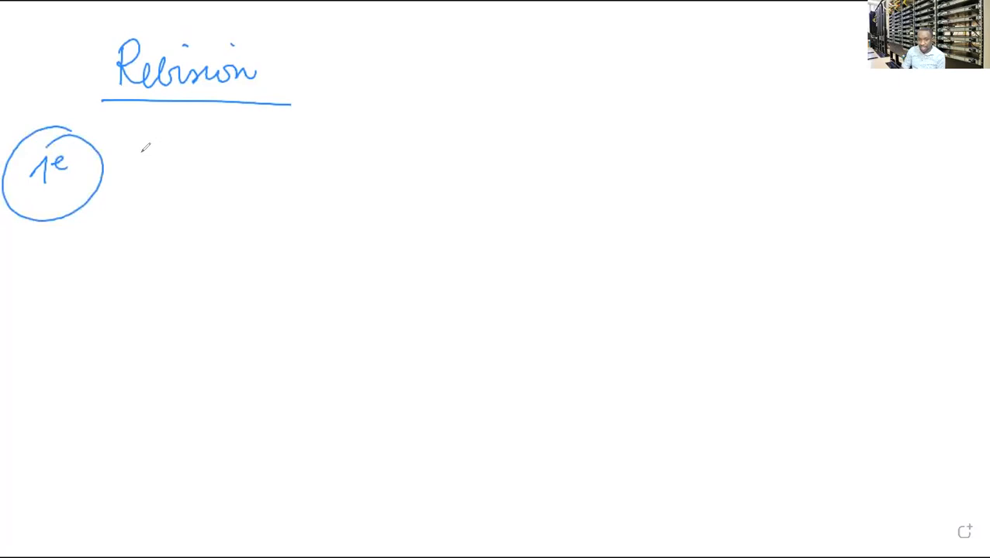
Write 'Vtp domain xyz' and 'Vtp domain CCNA' lines, noting the revision equals 0.
drag(147, 159, 192, 179)
mouse_move(200, 172)
mouse_down()
mouse_move(202, 209)
mouse_move(216, 179)
mouse_move(263, 152)
mouse_move(301, 172)
mouse_move(399, 175)
mouse_up()
click(373, 160)
mouse_move(464, 154)
mouse_down()
mouse_move(443, 176)
mouse_move(465, 175)
mouse_up()
mouse_move(479, 155)
mouse_down()
mouse_move(489, 164)
mouse_move(474, 200)
mouse_up()
mouse_move(518, 159)
mouse_down()
mouse_move(545, 183)
mouse_move(566, 176)
mouse_up()
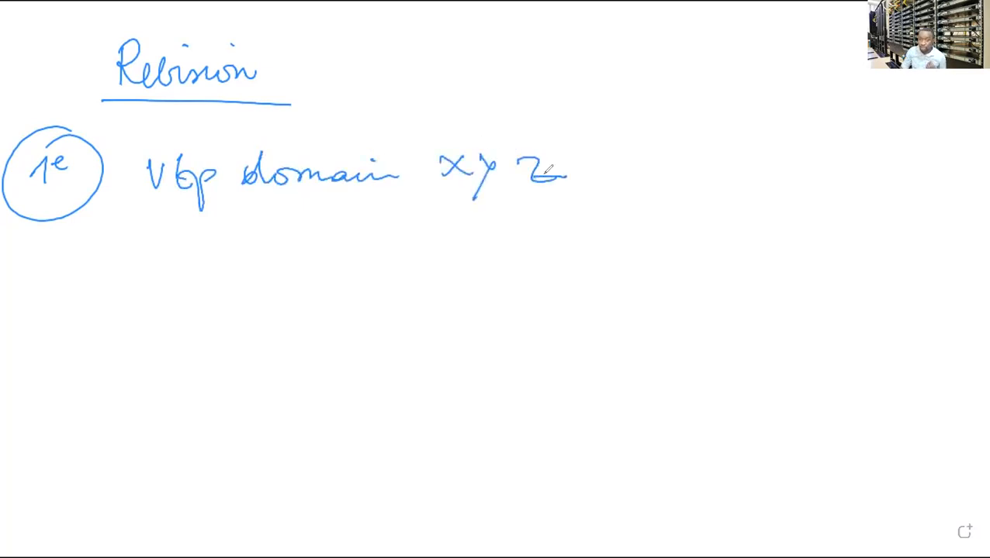
mouse_move(149, 227)
mouse_down()
mouse_move(214, 255)
mouse_move(247, 226)
mouse_move(320, 264)
mouse_move(399, 263)
mouse_up()
mouse_move(473, 249)
mouse_down()
mouse_move(477, 276)
mouse_move(511, 273)
mouse_move(543, 254)
mouse_move(555, 277)
mouse_up()
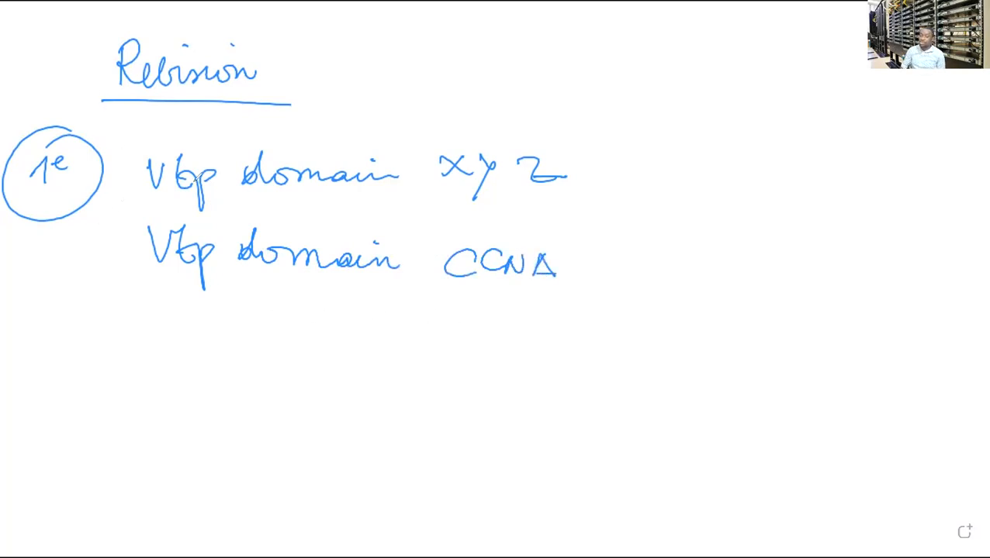
mouse_move(101, 349)
mouse_down()
mouse_move(117, 372)
mouse_move(137, 380)
mouse_move(169, 365)
mouse_move(224, 384)
mouse_move(228, 400)
mouse_up()
mouse_move(256, 379)
mouse_down()
mouse_move(253, 404)
mouse_move(259, 379)
mouse_up()
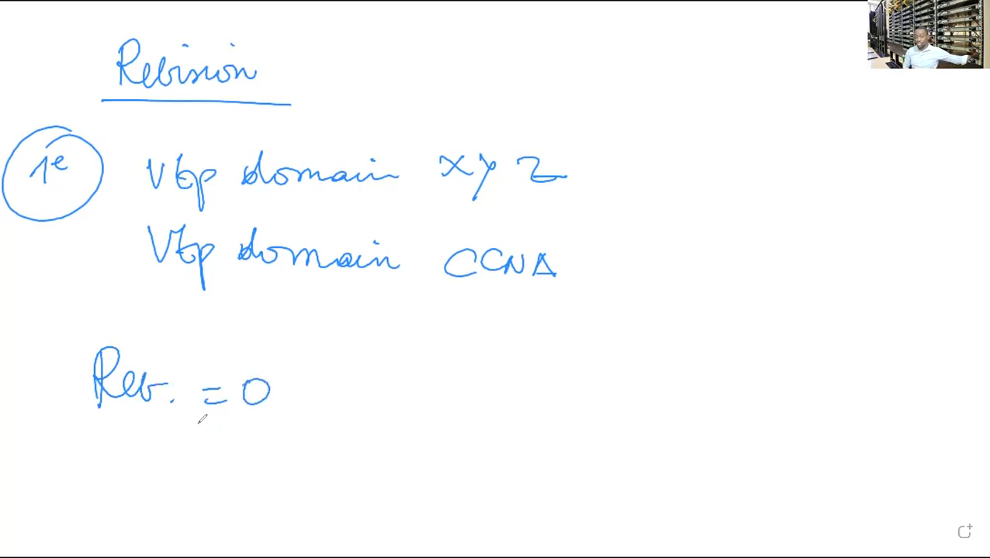
Draw a tall brace topped by a circled 2 and write 'Vtp mode transparent' beside it.
mouse_move(594, 103)
mouse_down()
mouse_move(616, 126)
mouse_move(553, 449)
mouse_up()
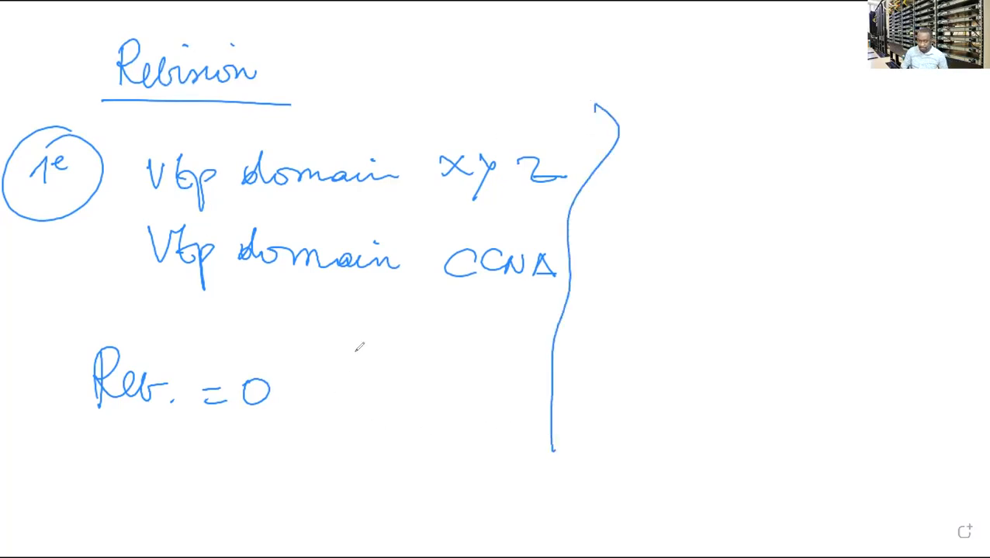
drag(630, 102, 650, 119)
mouse_move(652, 78)
mouse_down()
mouse_move(620, 128)
mouse_move(650, 76)
mouse_up()
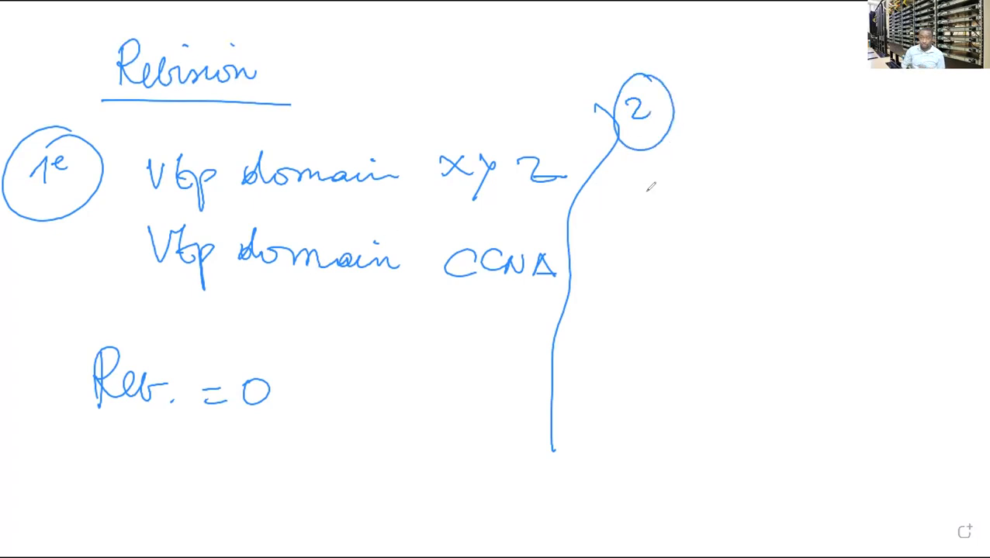
mouse_move(682, 132)
mouse_down()
mouse_move(737, 159)
mouse_move(835, 155)
mouse_move(852, 144)
mouse_move(856, 155)
mouse_up()
mouse_move(888, 119)
mouse_down()
mouse_move(878, 163)
mouse_move(900, 162)
mouse_up()
mouse_move(912, 152)
mouse_down()
mouse_move(957, 167)
mouse_move(957, 190)
mouse_up()
drag(958, 166, 978, 164)
drag(861, 138, 892, 136)
Write 'Vtp mode client' below, circle the transparent line, and add 'Reb = 0'.
mouse_move(646, 194)
mouse_down()
mouse_move(656, 219)
mouse_move(681, 227)
mouse_move(709, 202)
mouse_up()
mouse_move(740, 216)
mouse_down()
mouse_move(737, 225)
mouse_move(817, 225)
mouse_move(868, 198)
mouse_move(912, 234)
mouse_move(955, 242)
mouse_move(959, 259)
mouse_up()
click(900, 184)
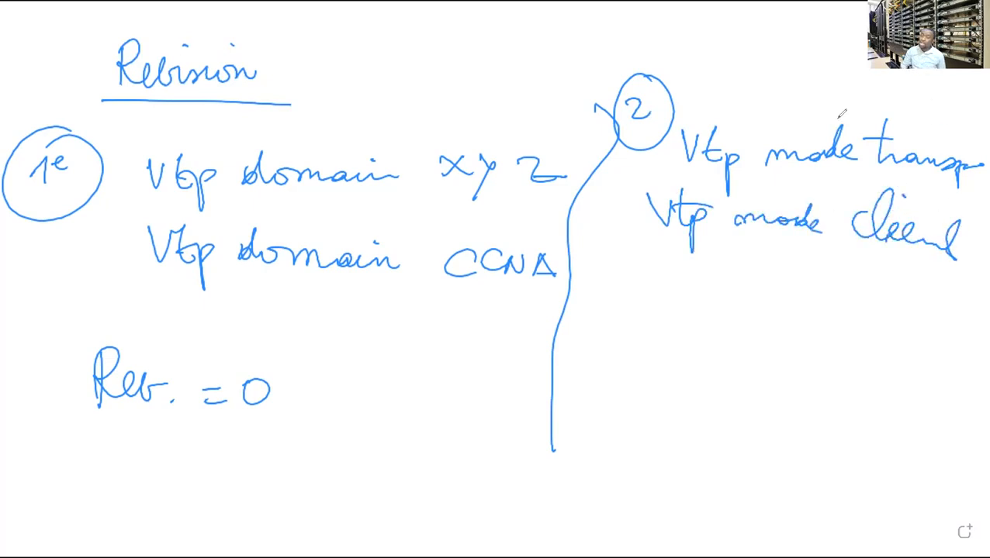
mouse_move(838, 99)
mouse_down()
mouse_move(664, 105)
mouse_move(888, 204)
mouse_move(945, 120)
mouse_up()
mouse_move(607, 297)
mouse_down()
mouse_move(608, 355)
mouse_move(634, 341)
mouse_move(709, 335)
mouse_up()
click(684, 348)
drag(684, 349, 738, 332)
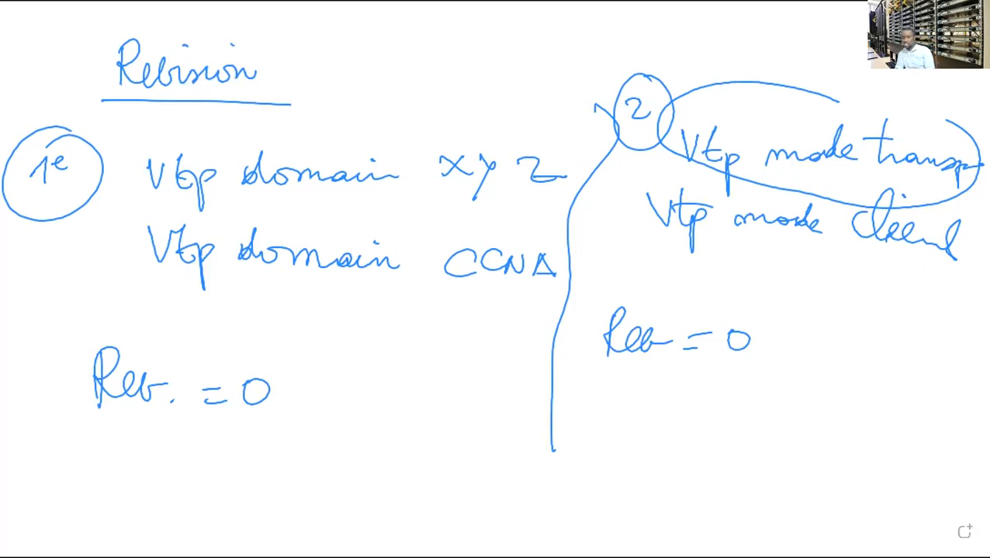
Back in Packet Tracer, run 'sh vlan bri' on S1 to list VLANs 10, 11 and 12.
key(alt+Tab)
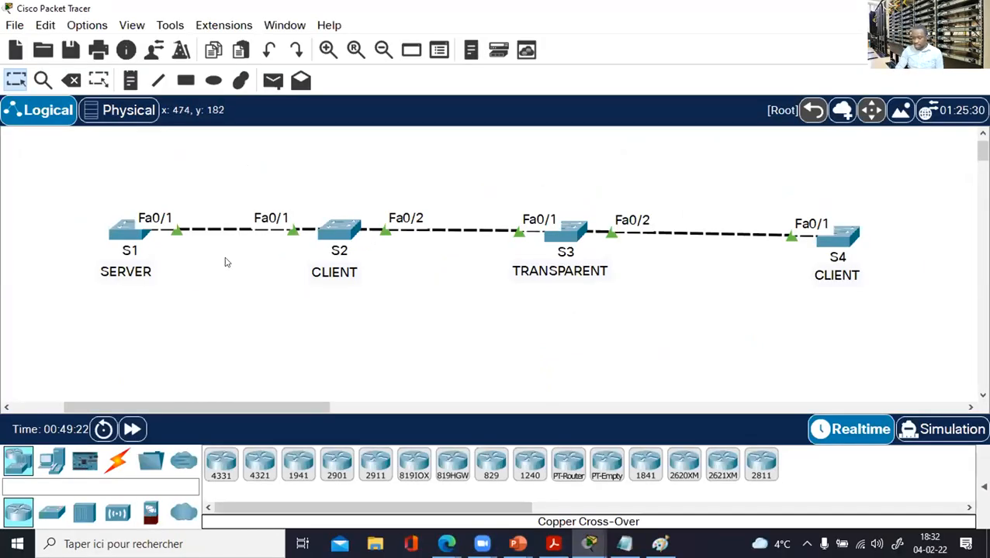
click(130, 236)
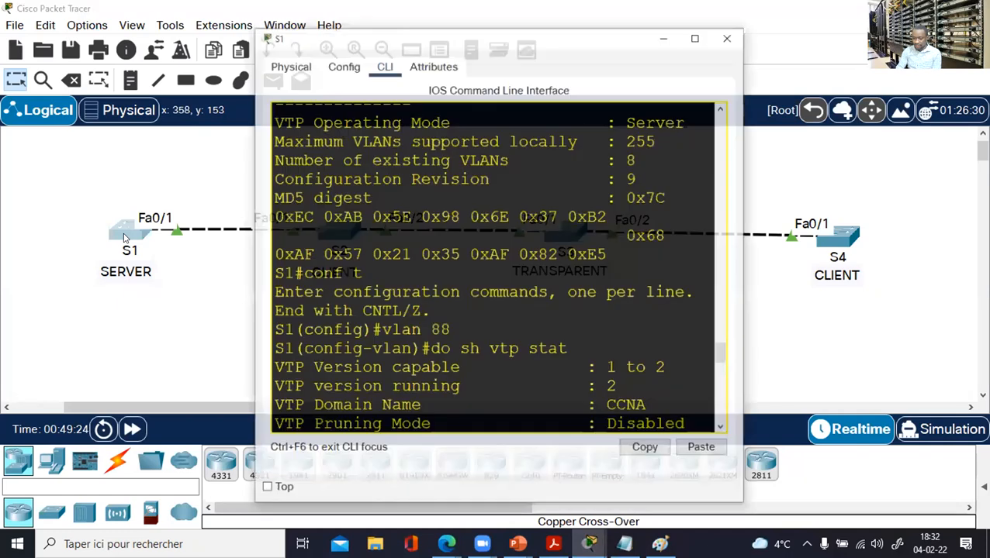
click(695, 16)
key(Return)
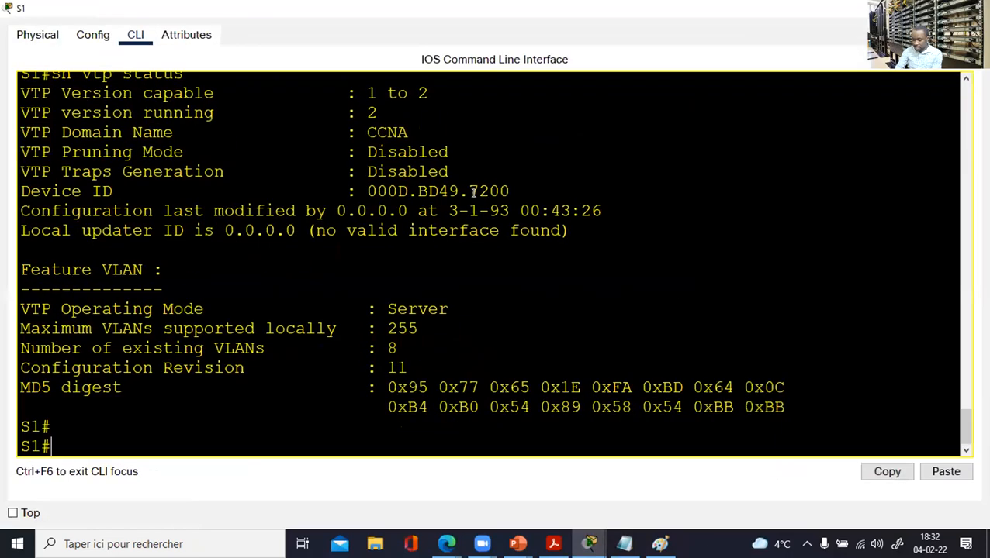
key(Return)
key(Return)
key(Return)
text(sh vlan,)
key(BackSpace)
key(BackSpace)
text(bri)
key(Return)
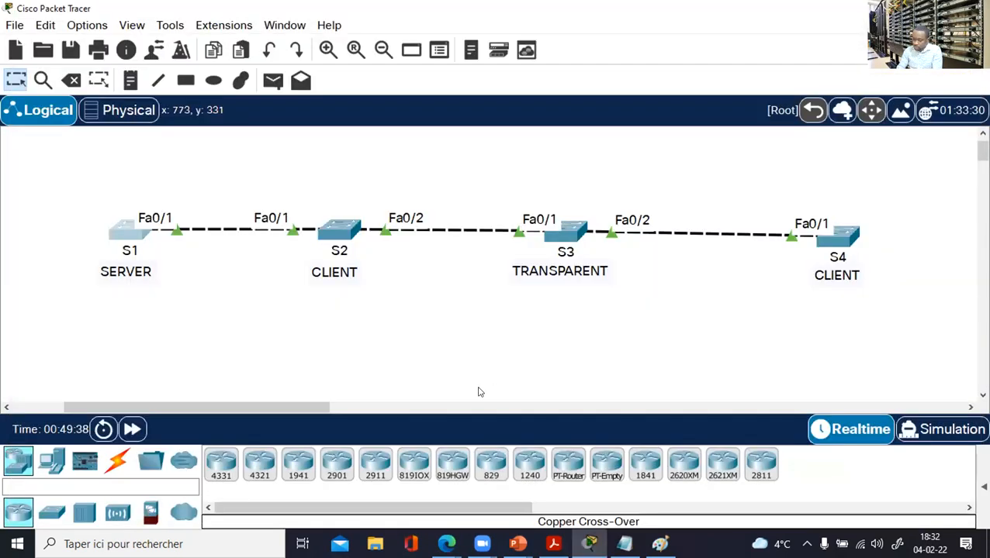
Pan the canvas, bring the S-lab switch up beside S1, and box-select it.
drag(271, 408, 212, 405)
drag(38, 359, 129, 231)
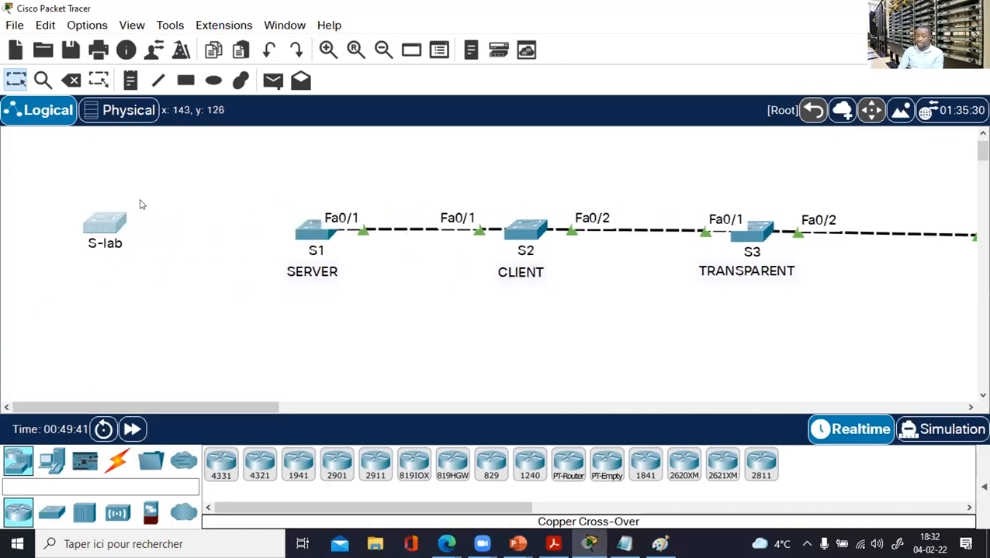
drag(63, 177, 178, 276)
In S-lab's maximized CLI, enter enable mode and run 'sh vlan bri'.
double_click(124, 239)
click(699, 16)
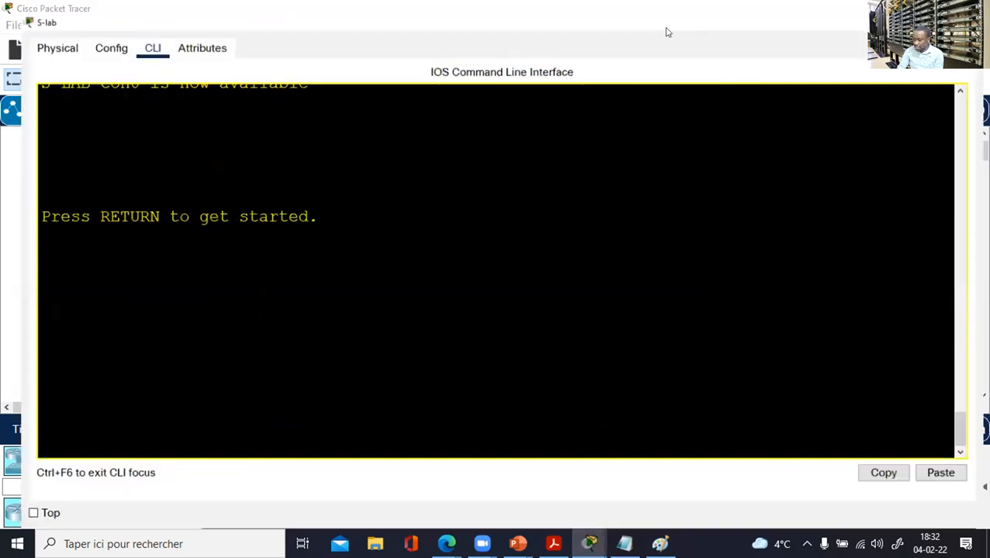
key(Return)
key(Return)
key(Return)
text(en)
key(Return)
text(s)
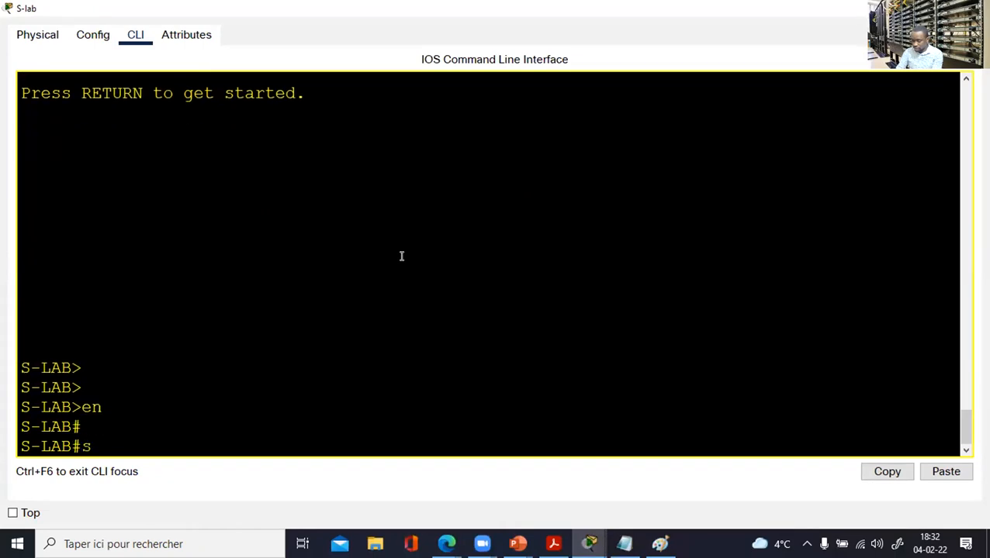
text(h volan br)
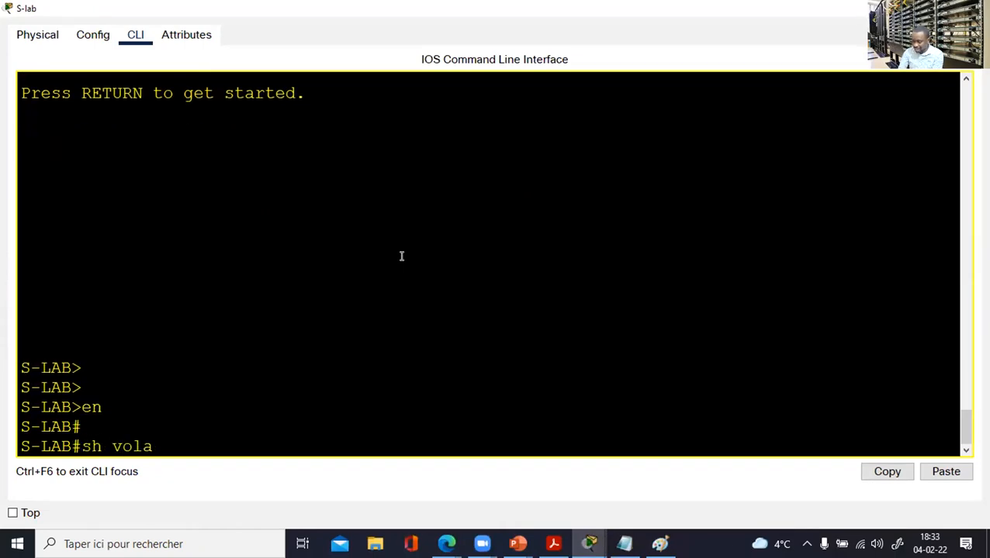
key(BackSpace)
key(BackSpace)
key(BackSpace)
key(BackSpace)
key(BackSpace)
key(BackSpace)
key(BackSpace)
text(lan bri)
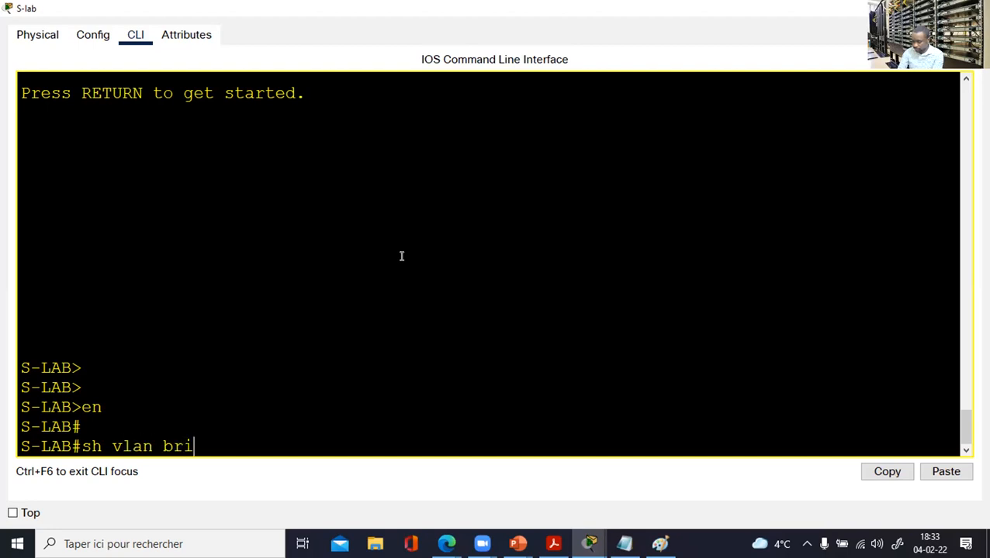
key(Return)
Page through S-lab's VLAN list, highlighting VLANs 100–118, then close and reopen its console.
key(space)
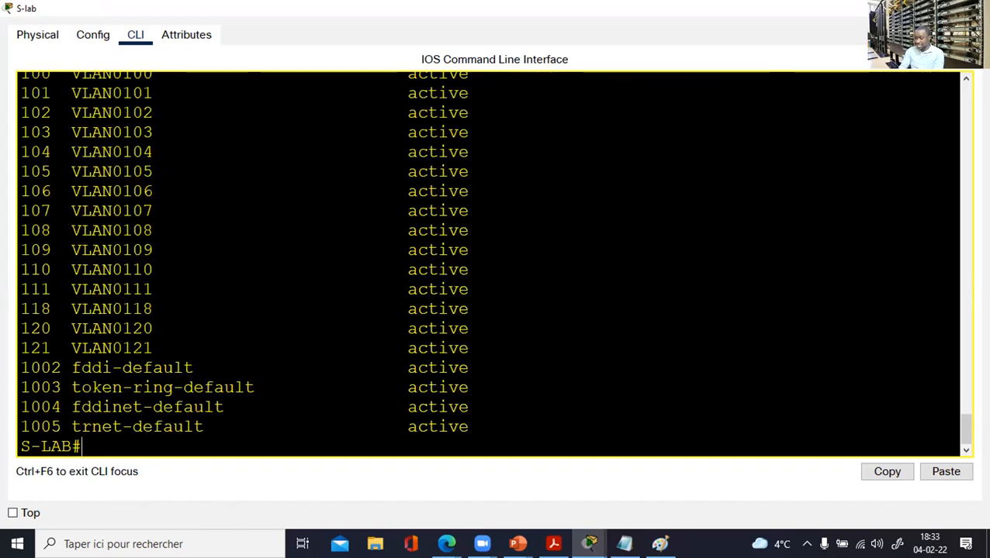
scroll(438, 341, up, 3)
scroll(438, 341, down, 2)
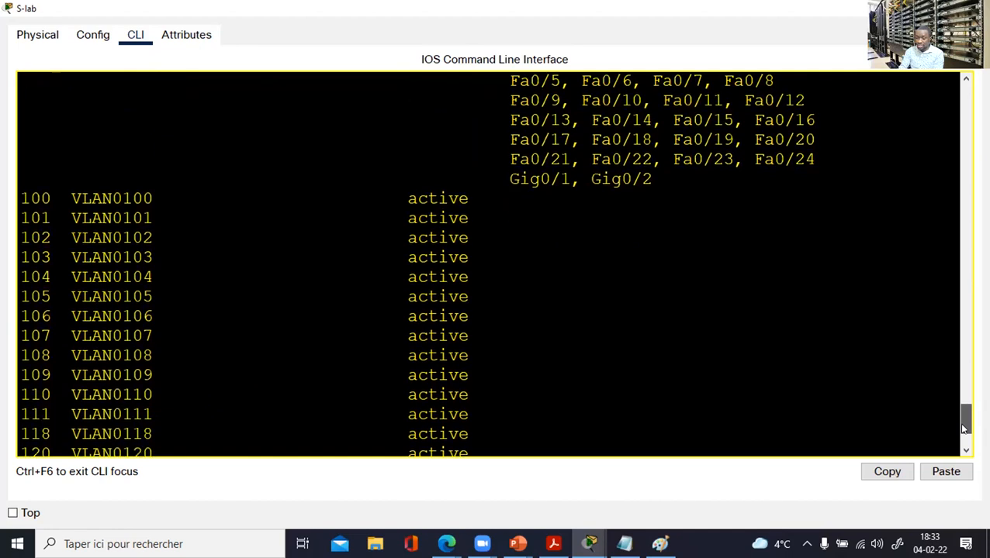
drag(23, 161, 75, 417)
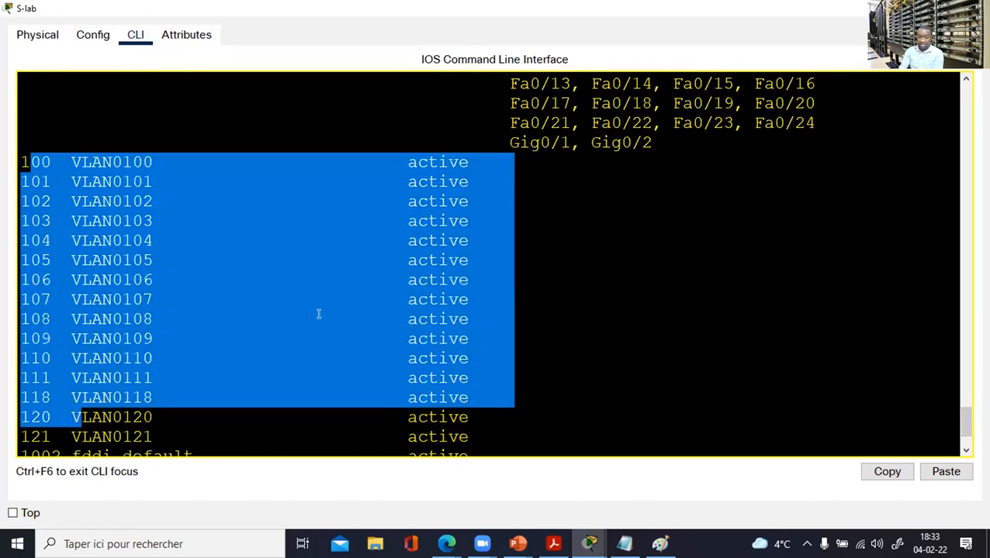
click(972, 9)
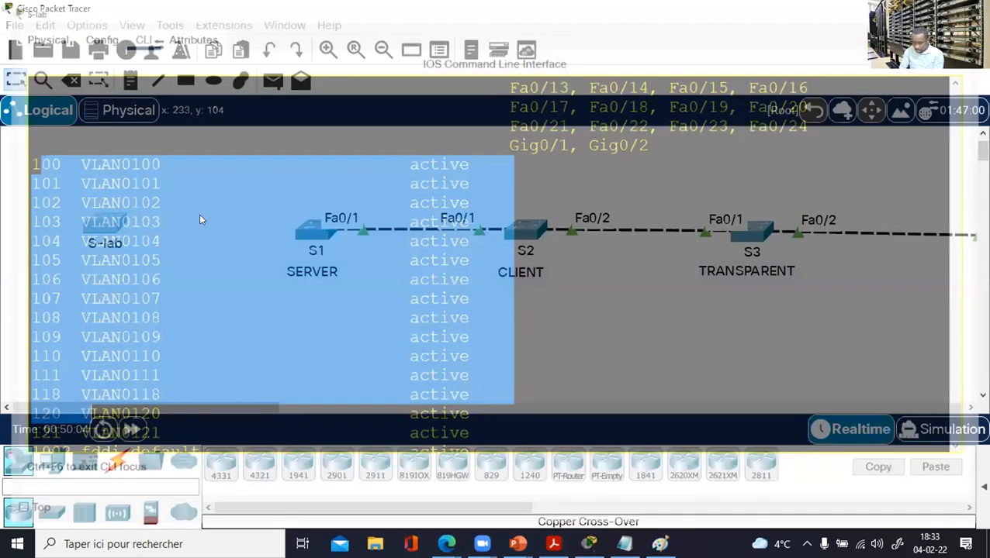
click(108, 224)
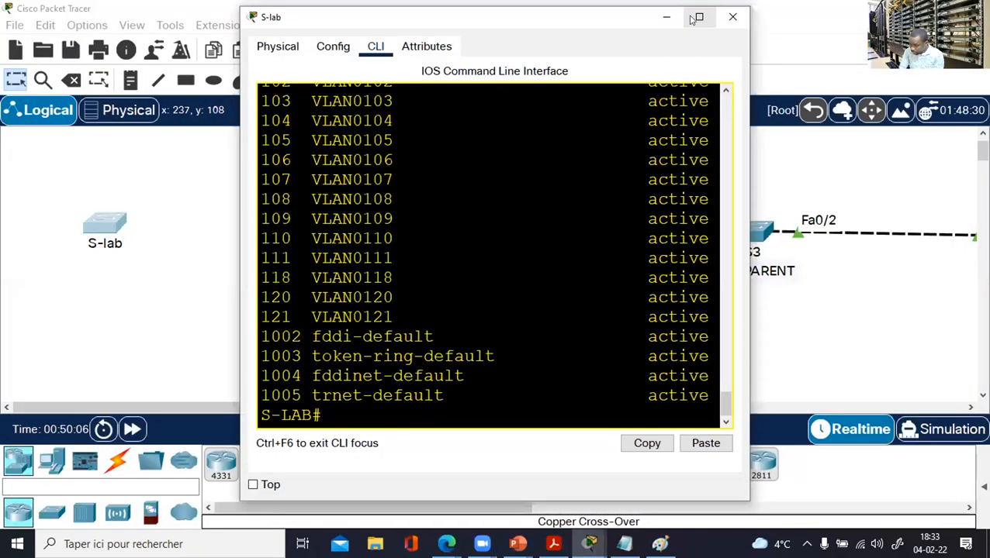
Run 'show vtp status' on S-lab and highlight its configuration revision 15.
click(697, 17)
key(Return)
key(Return)
key(Return)
text(sh vtp stt)
key(Tab)
key(BackSpace)
text(at)
key(Tab)
key(Return)
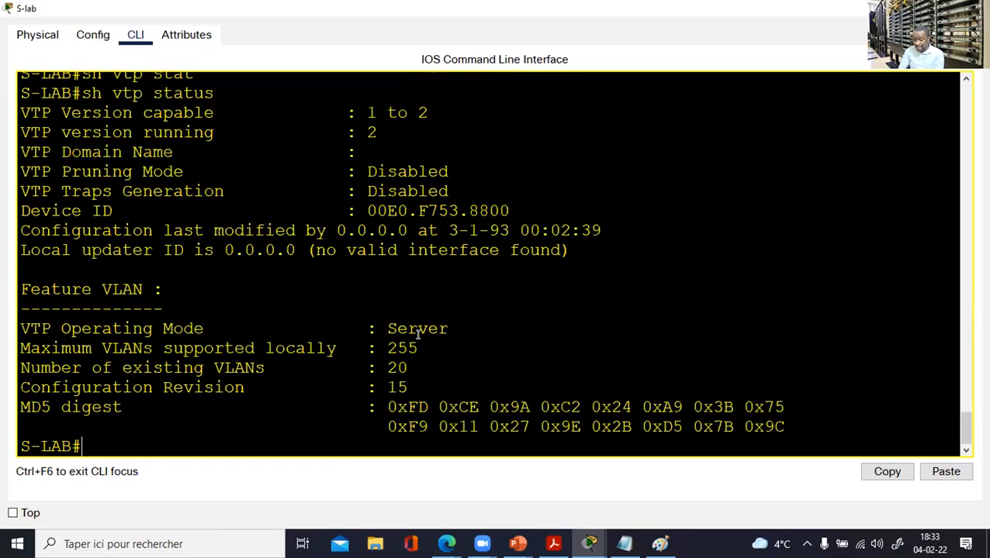
drag(430, 386, 184, 388)
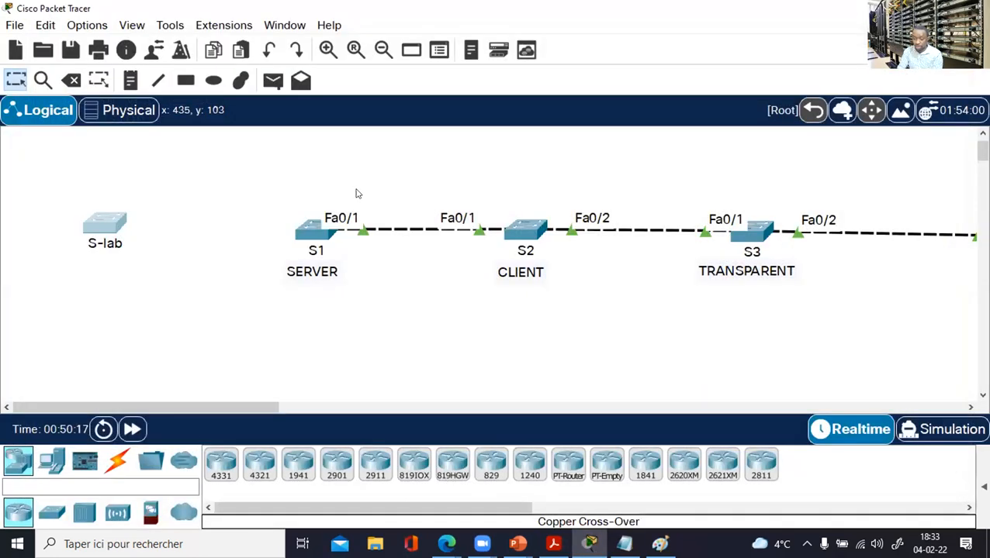
Close S-lab's console and box-select the S-lab switch.
drag(267, 178, 976, 302)
drag(154, 168, 54, 289)
drag(49, 198, 158, 271)
Run 'show vtp status' on S1, highlight revision 11 (domain CCNA, 8 VLANs), and close the console.
double_click(309, 230)
click(699, 16)
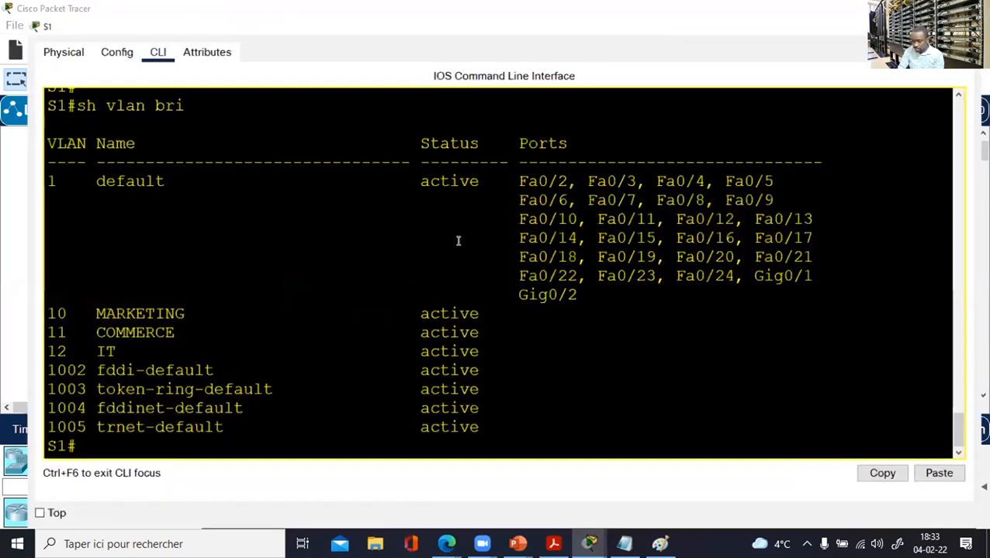
key(Return)
key(Return)
text(sh v)
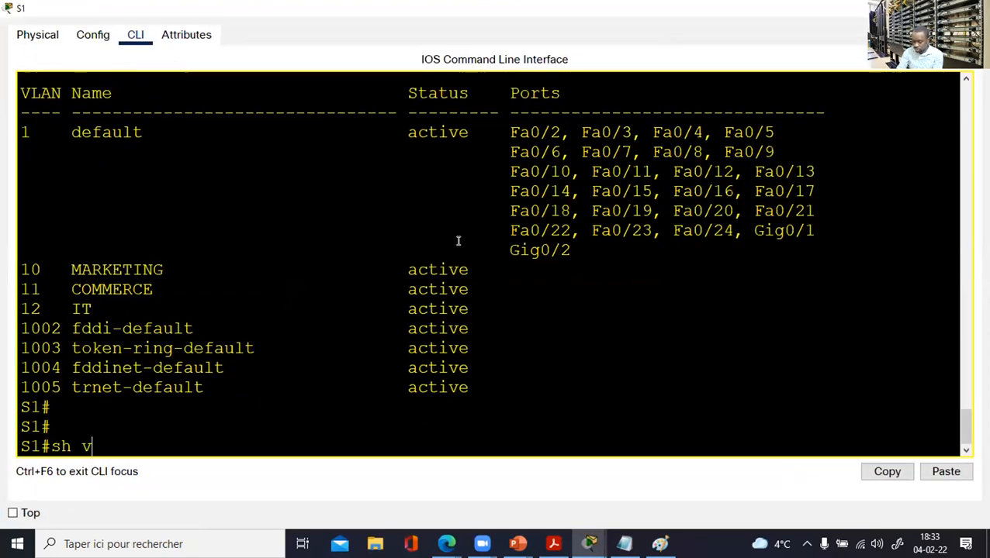
key(BackSpace)
text(sh vtp sta)
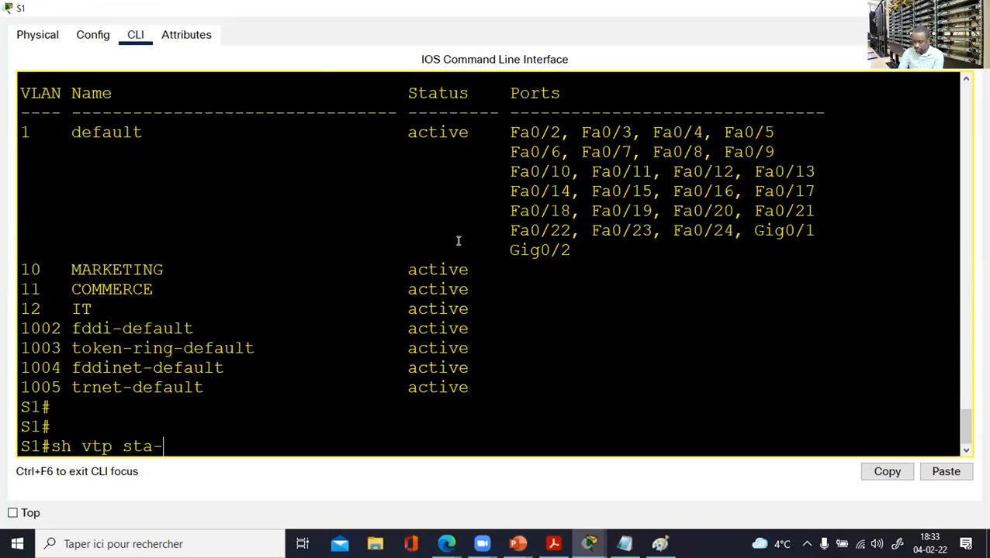
text(t)
key(Tab)
key(Return)
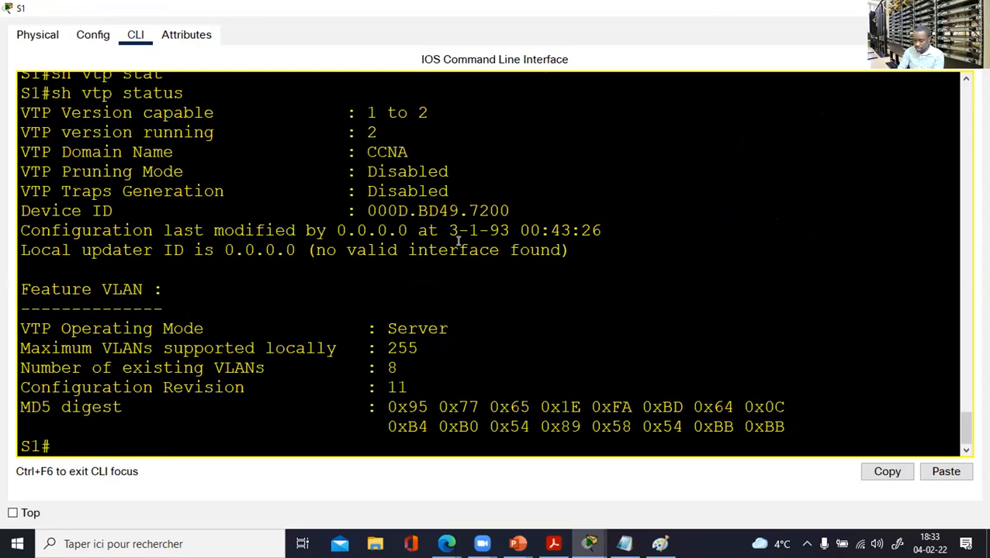
drag(416, 383, 355, 380)
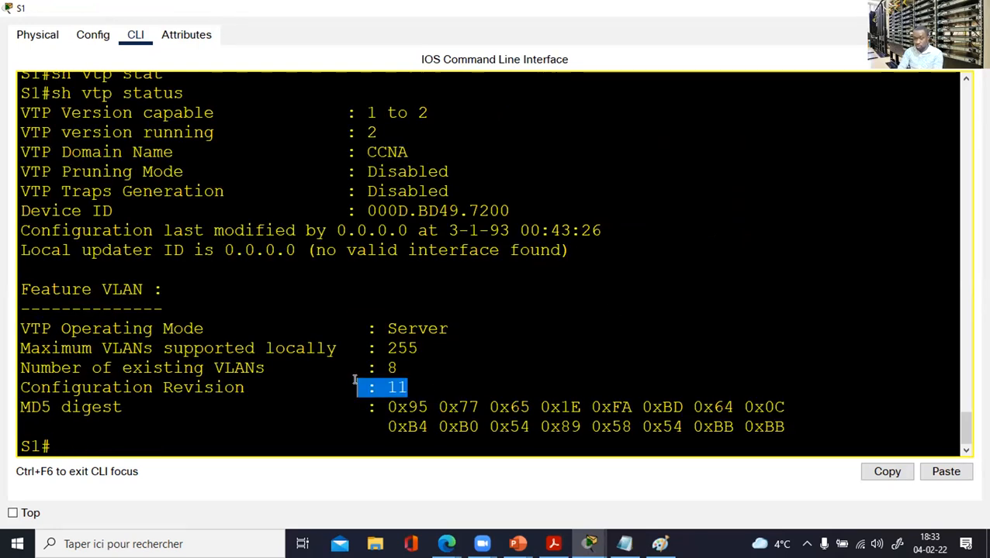
click(974, 8)
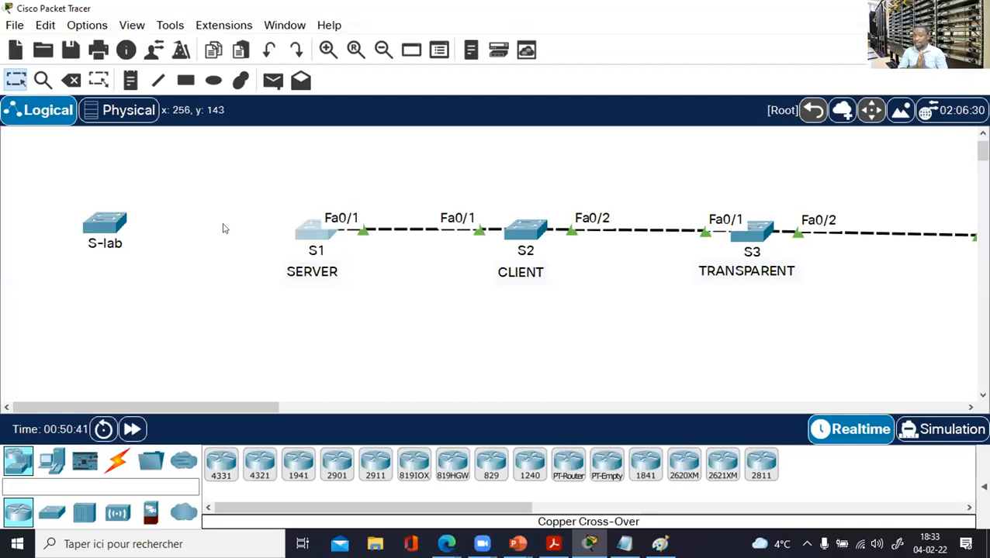
Cable S-lab FastEthernet0/1 to S1 FastEthernet0/2 with a copper crossover, then nudge S-lab slightly.
drag(271, 162, 976, 311)
click(836, 355)
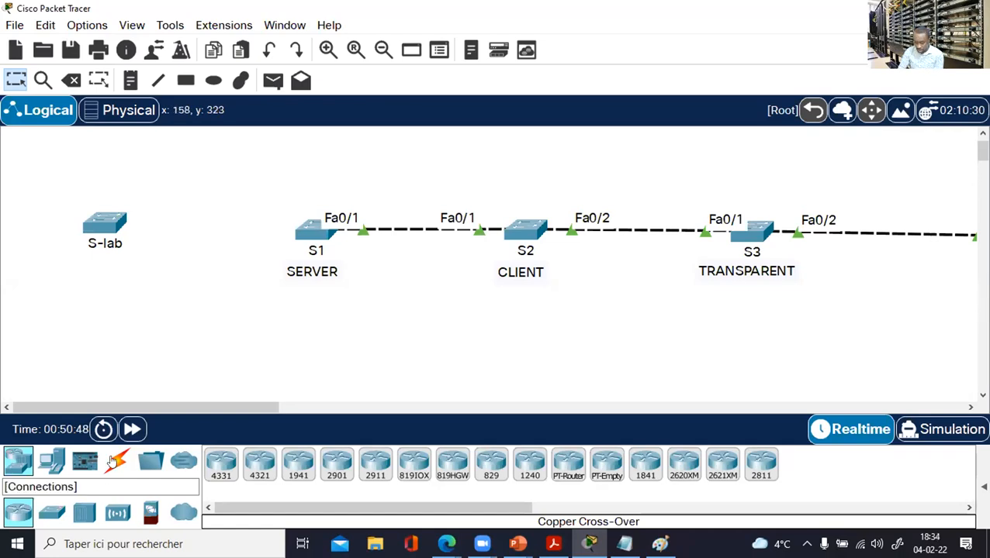
click(116, 460)
click(337, 466)
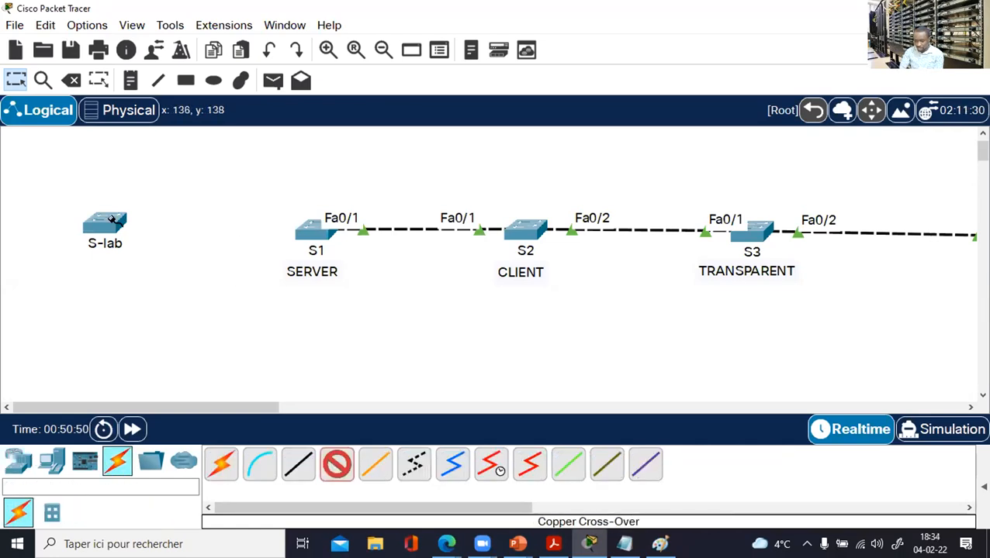
mouse_move(112, 221)
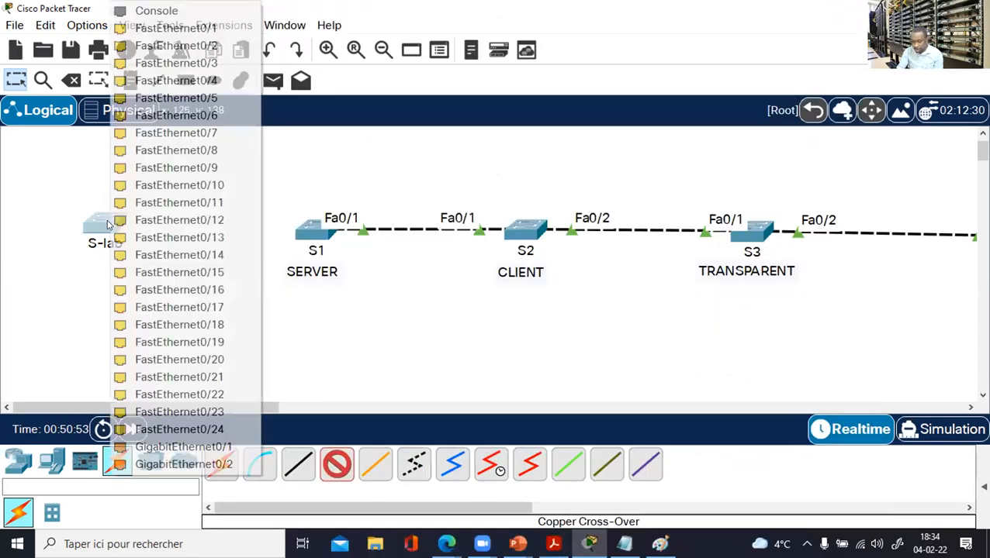
click(109, 222)
click(182, 29)
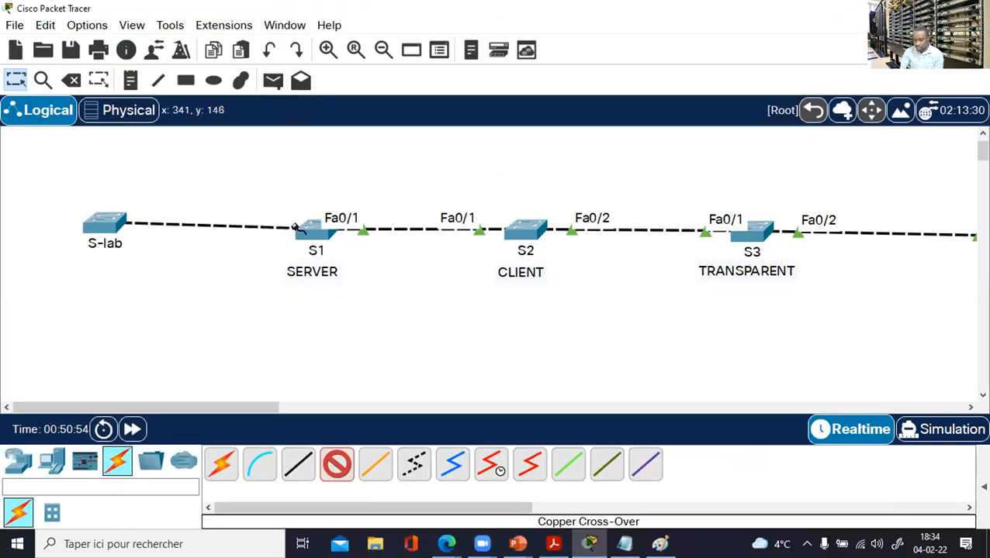
click(313, 229)
click(377, 28)
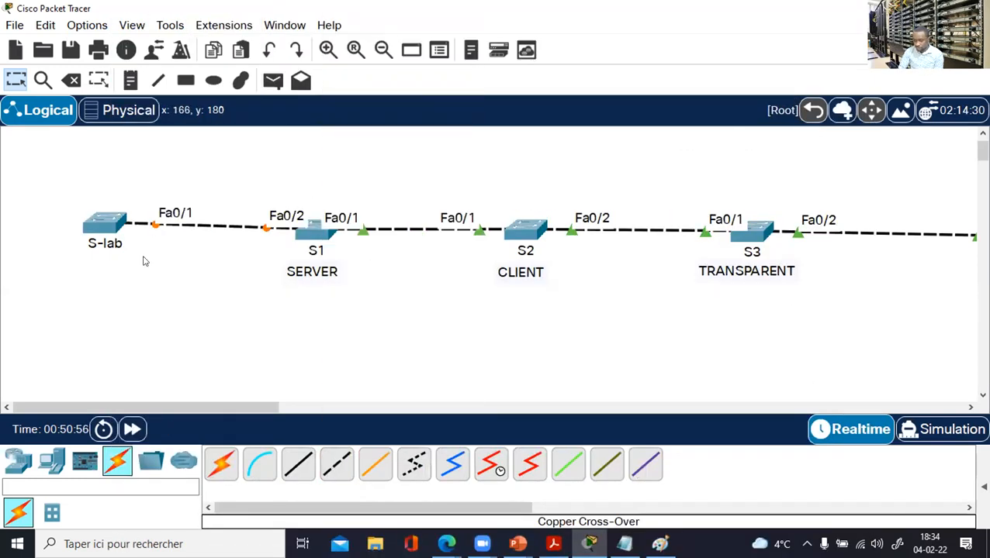
drag(105, 225, 89, 239)
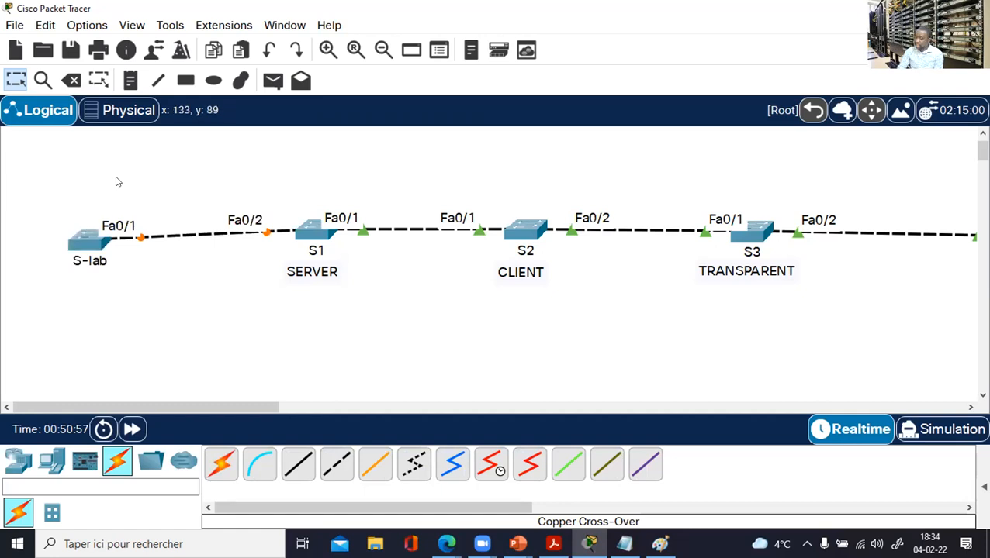
click(91, 240)
Set S-lab's interface Fa0/1 to switchport mode trunk.
key(Return)
key(Return)
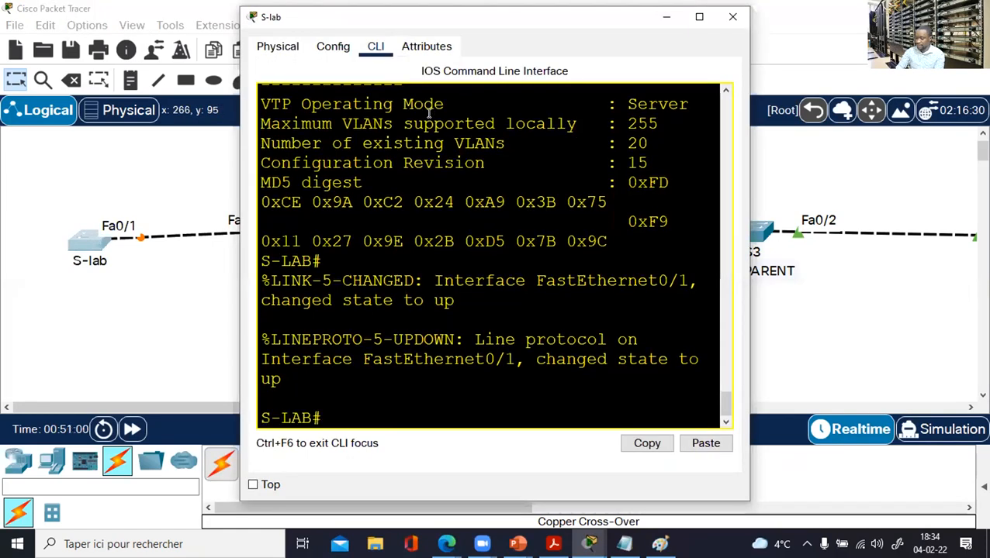
text(conf t)
key(Return)
key(Return)
text(i)
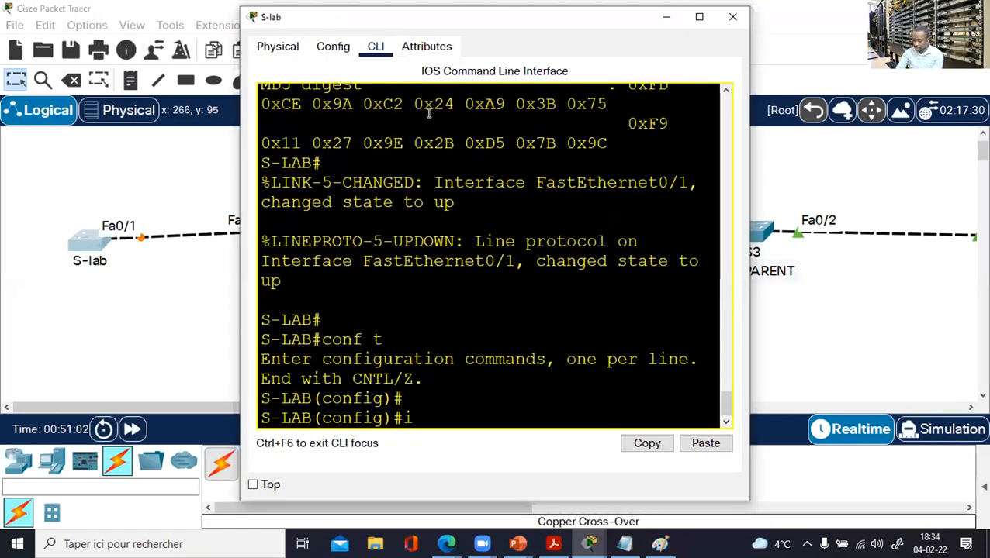
text(nt fa0/1)
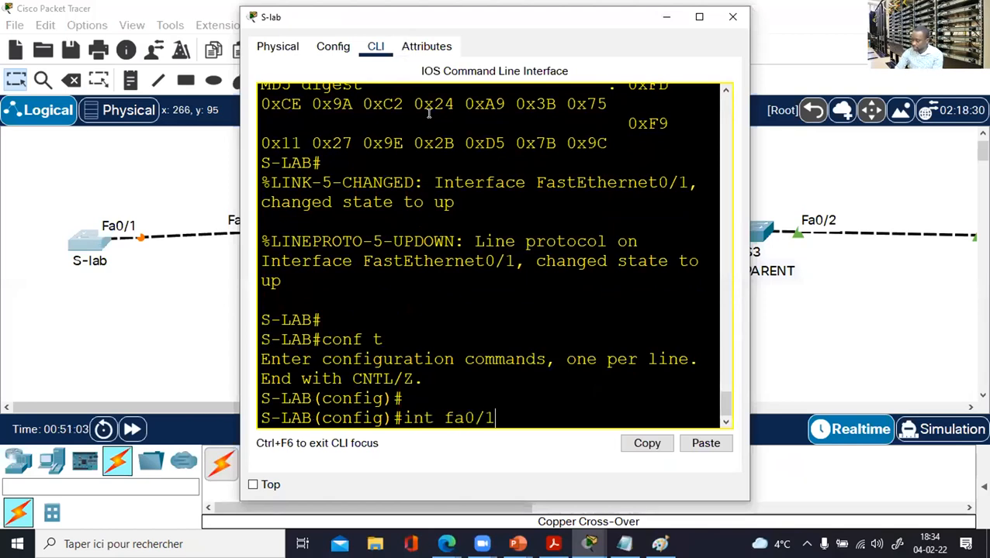
key(Return)
text(swi)
key(Tab)
text(mo)
key(Tab)
text(tr)
key(Tab)
key(Return)
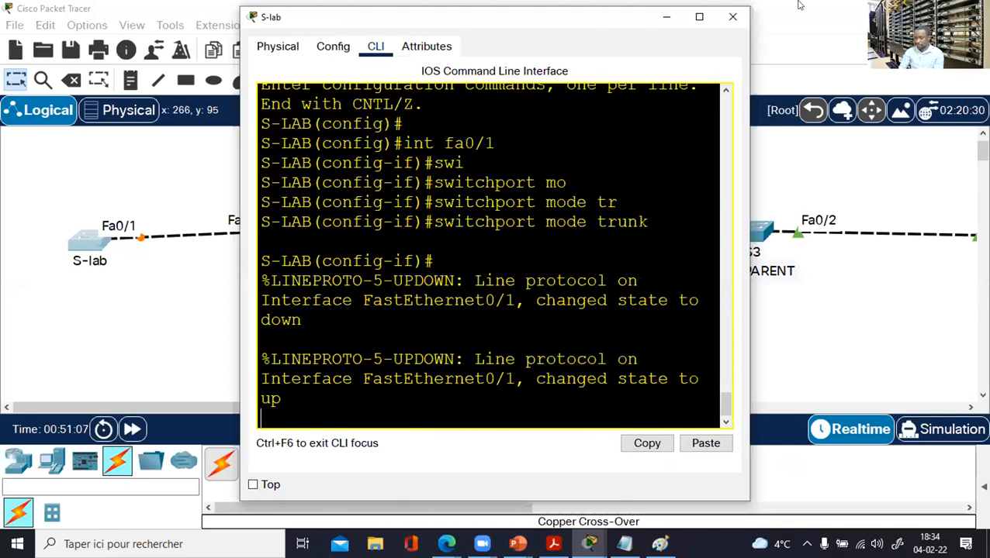
click(732, 17)
Set S1's interface Fa0/2 to switchport mode trunk.
click(310, 232)
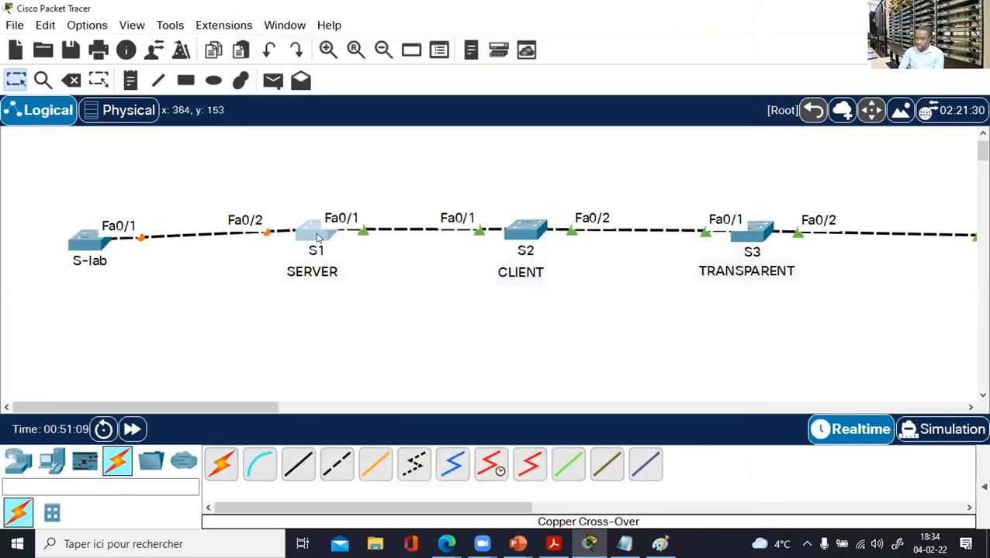
drag(569, 28, 734, 25)
key(Return)
key(Return)
key(Return)
text(conf t)
key(Return)
key(Return)
text(iu)
key(BackSpace)
key(BackSpace)
text(nt f/)
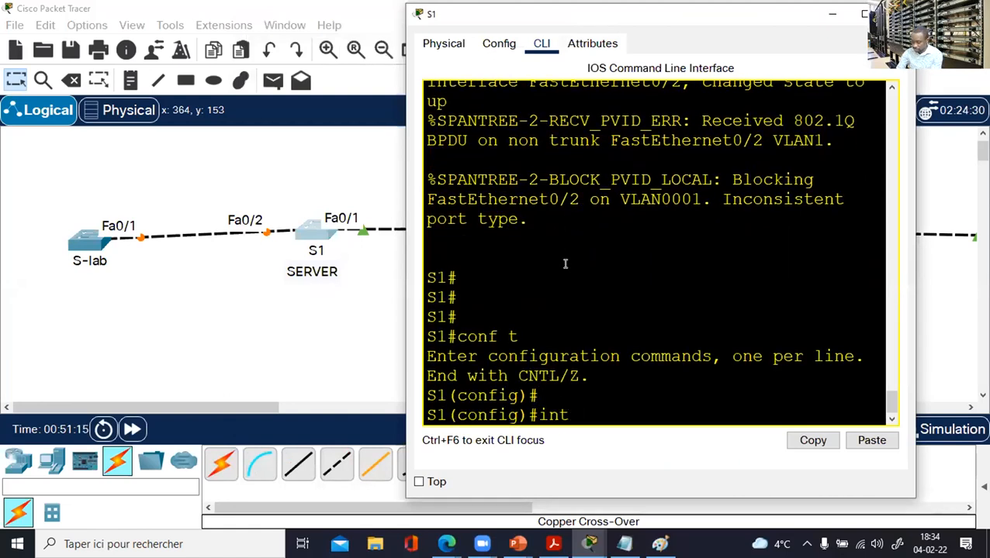
key(BackSpace)
text(0/2)
key(Return)
text(swi)
key(Tab)
text(m)
key(Tab)
text(tr)
key(Tab)
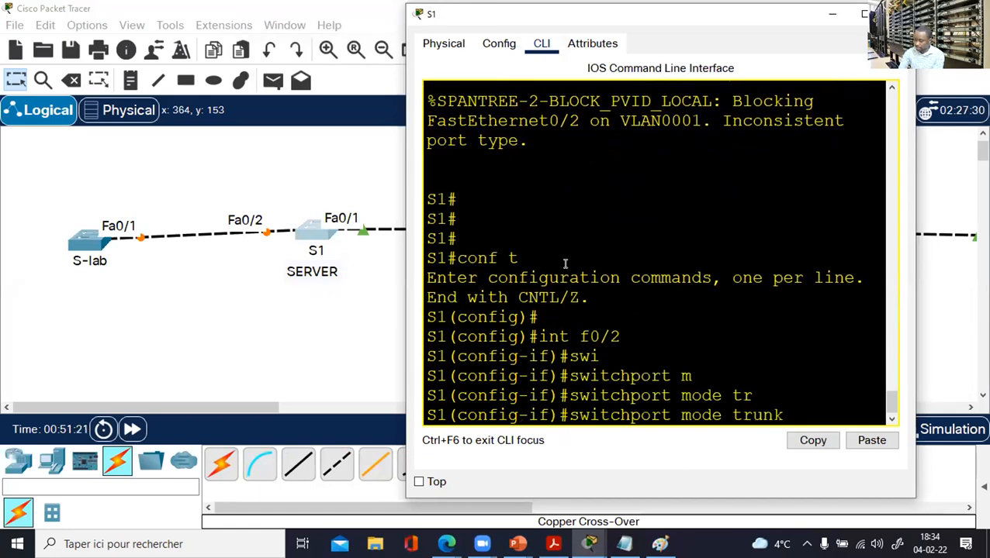
key(Return)
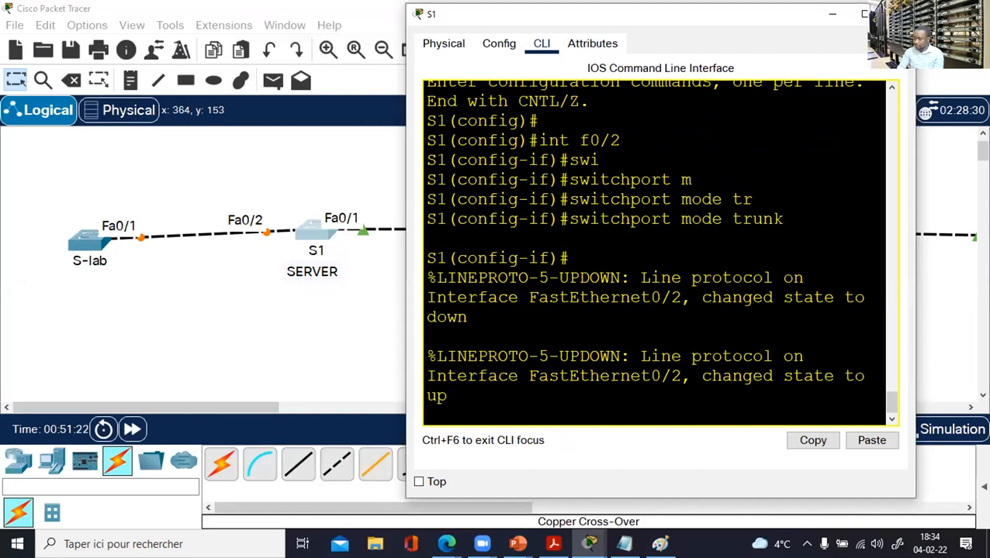
click(153, 302)
On S-lab, leave interface configuration and set the VTP domain to CCNA.
click(91, 242)
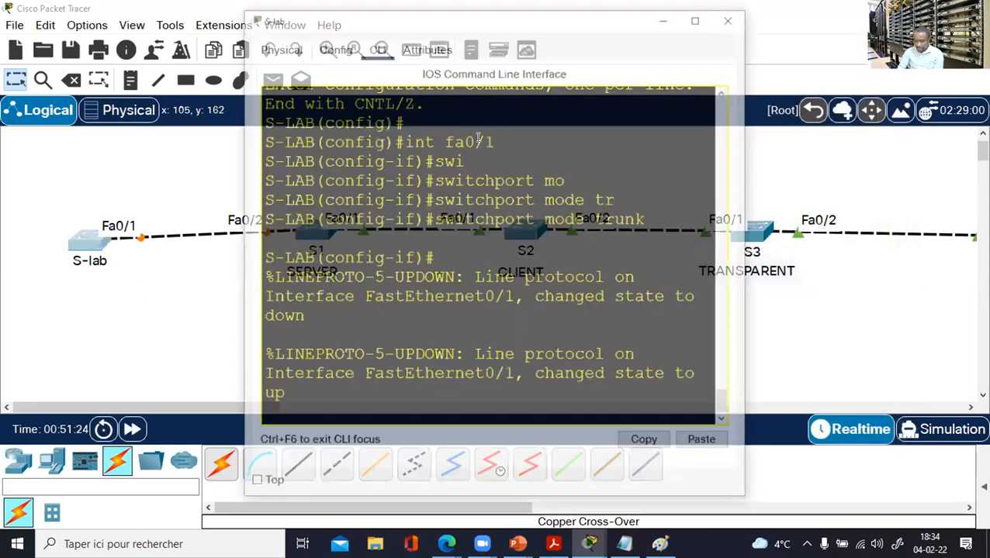
key(Return)
key(Return)
key(Return)
key(Return)
key(Return)
text(exi)
key(Return)
key(Return)
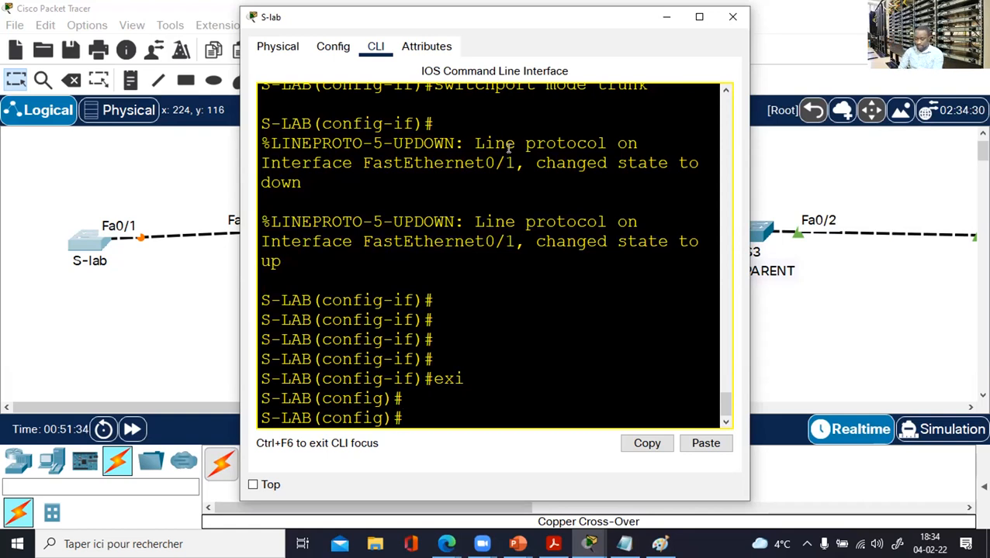
text(vtp )
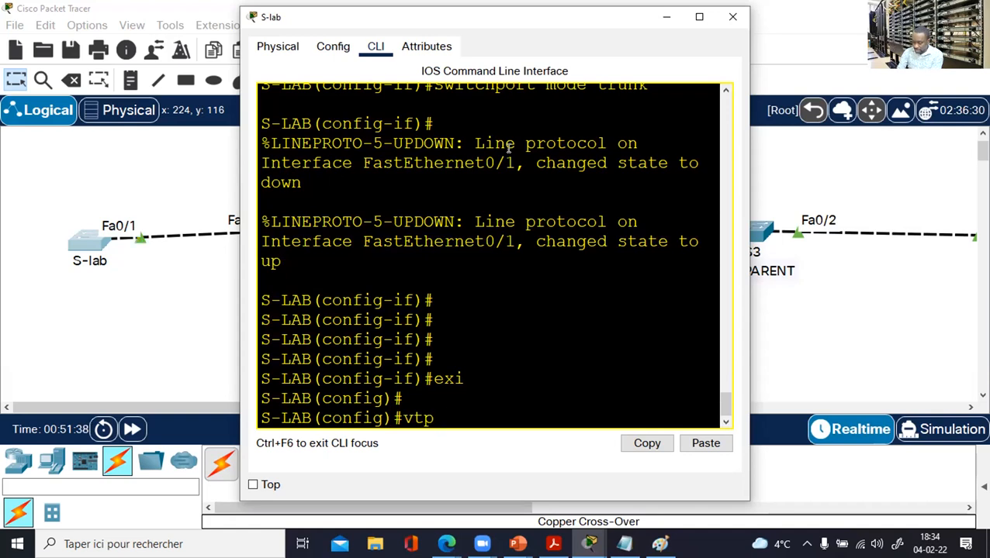
text(d)
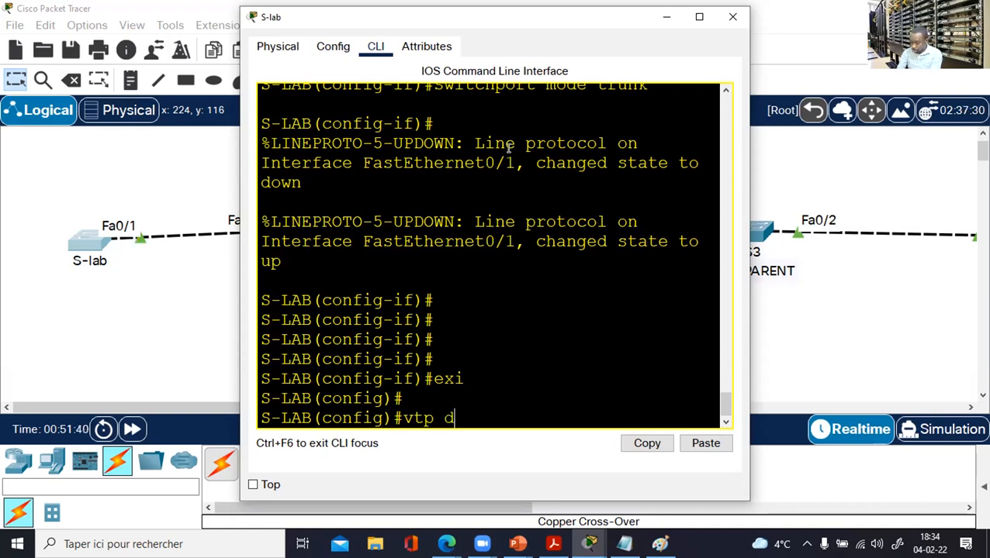
text(omain CCNA)
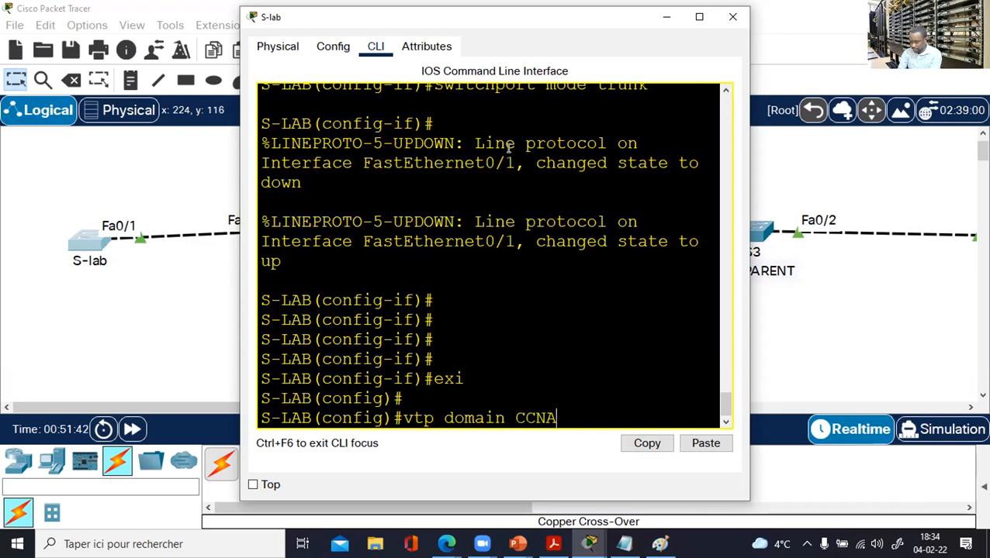
key(Return)
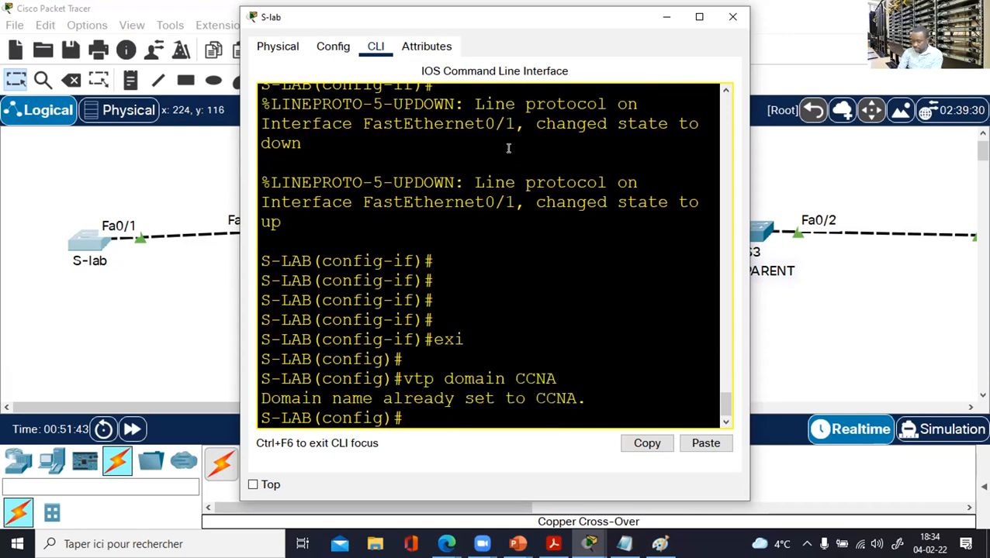
Set S-lab's VTP password, end configuration mode, and maximize its console.
text(vtp password cisco)
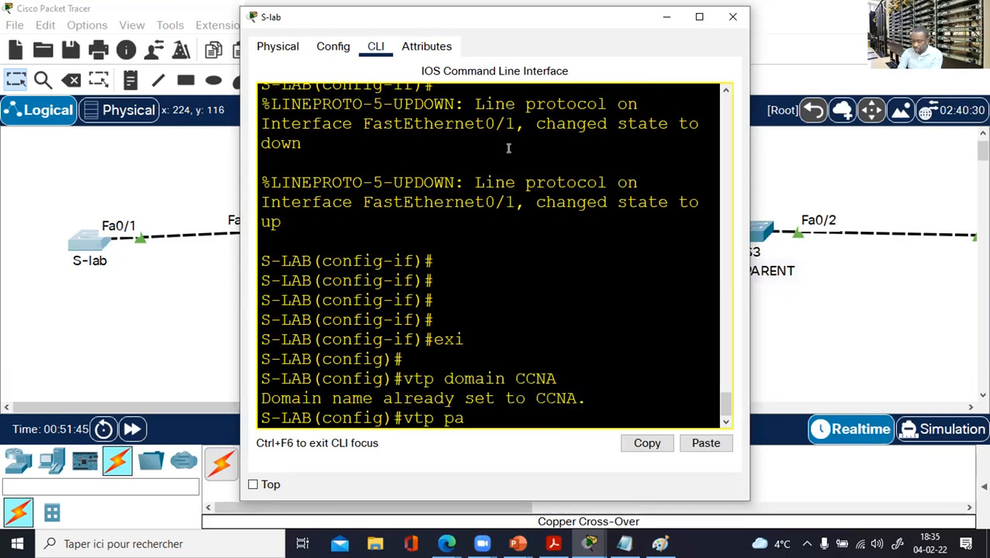
key(Tab)
text(cisco)
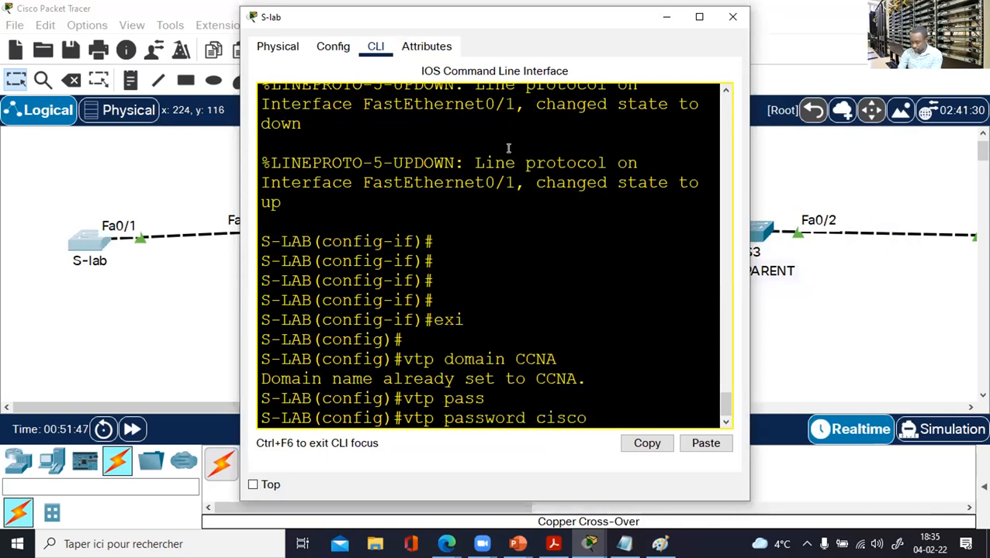
key(Return)
key(Return)
text(en)
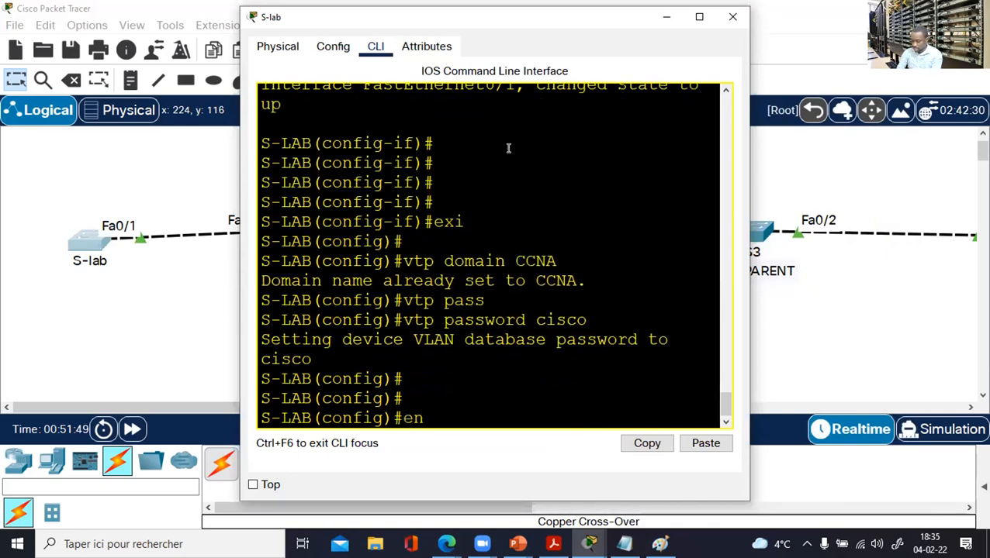
text(d)
key(Return)
click(698, 17)
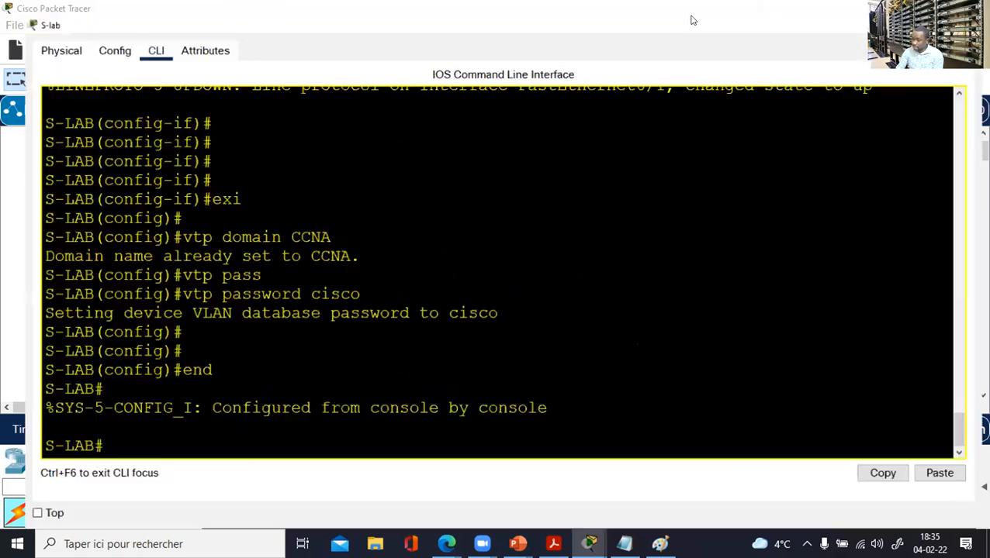
key(Return)
key(Return)
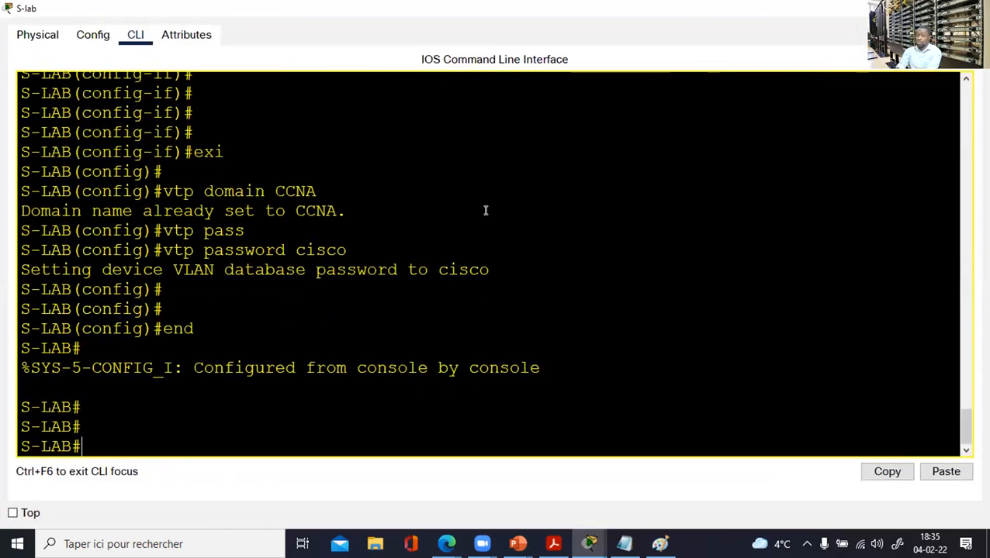
Run show vlan brief on S-lab and S1, confirming S1 lists VLANs 100–111, 118, 120, 121.
text(sh vlan bri)
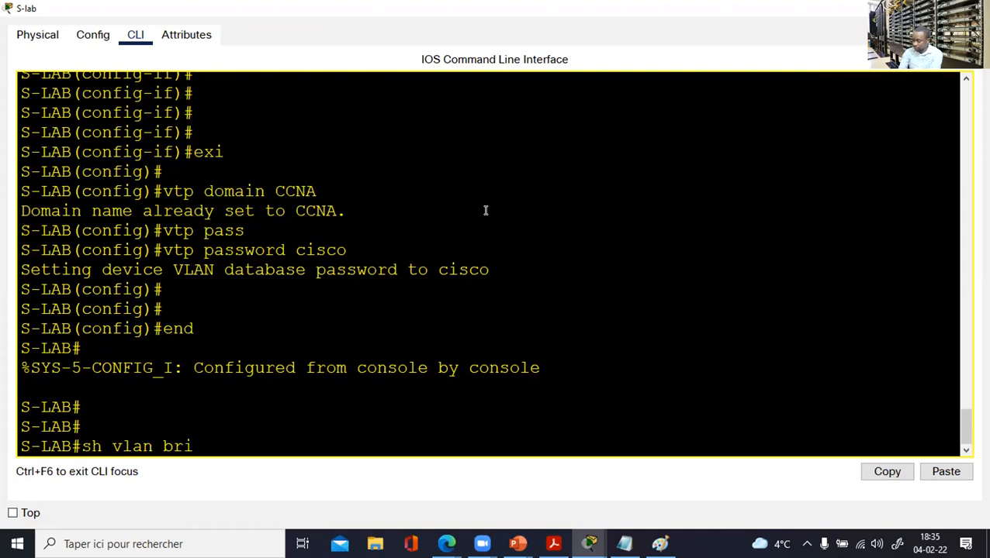
key(Return)
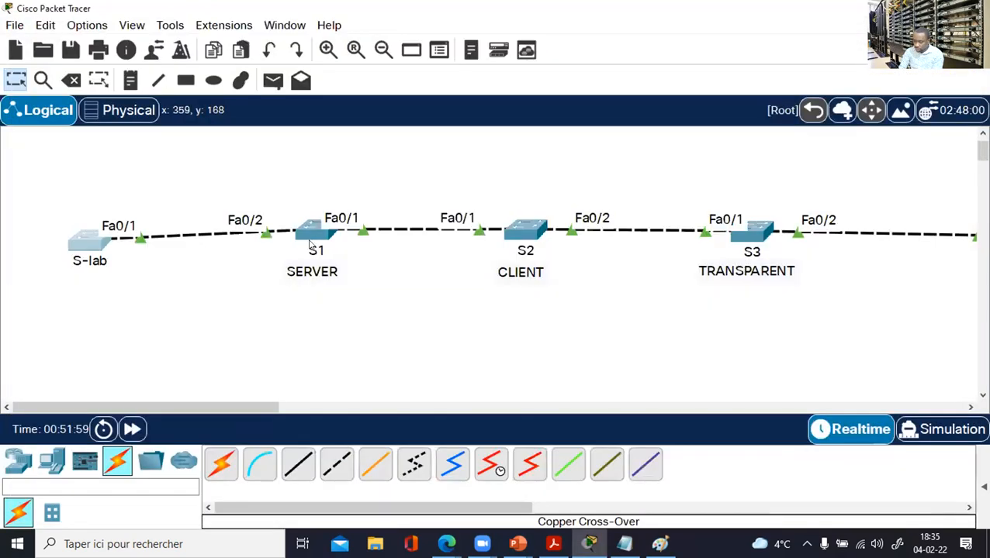
click(306, 232)
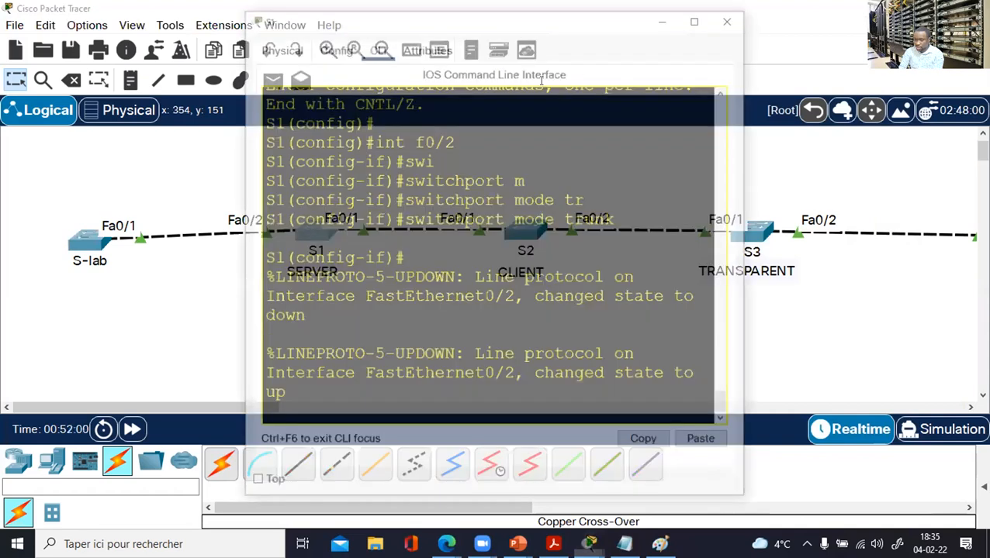
click(700, 16)
key(Return)
key(Return)
key(Return)
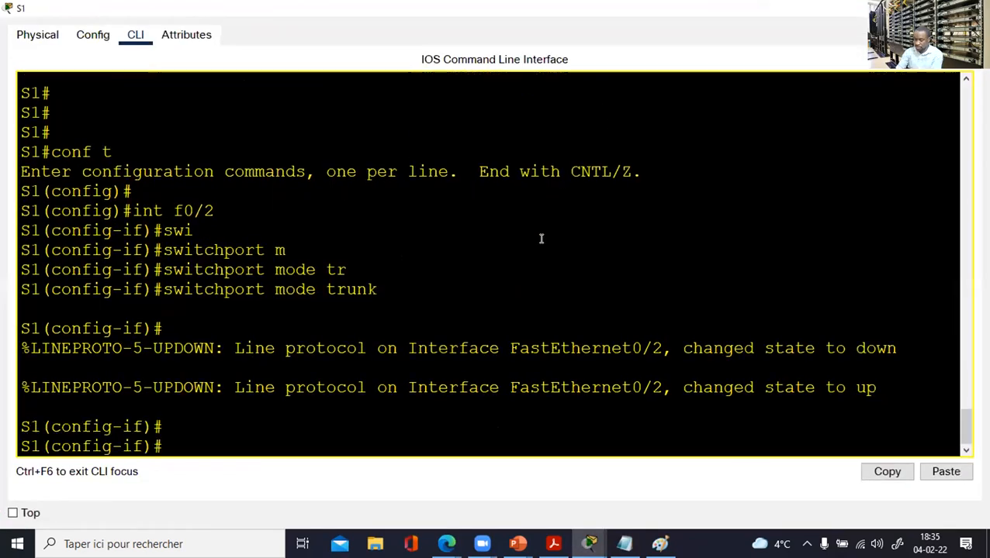
text(end)
key(Return)
text(sh v)
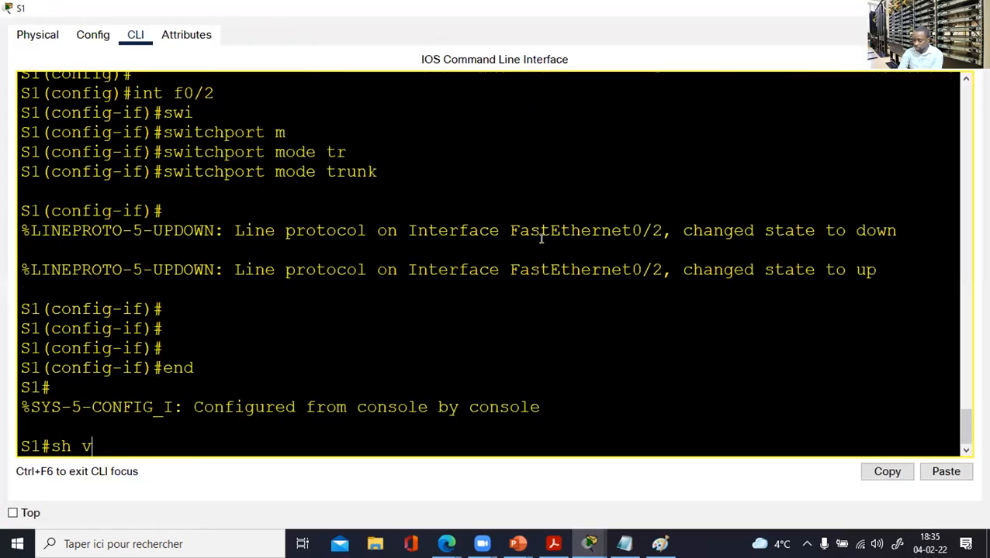
text(lan bri)
key(Return)
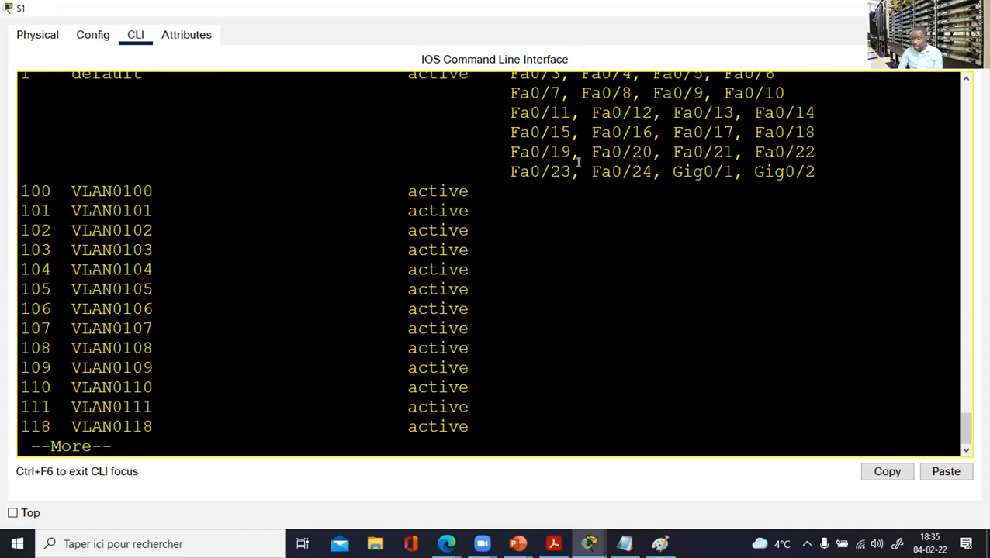
key(space)
scroll(465, 377, up, 4)
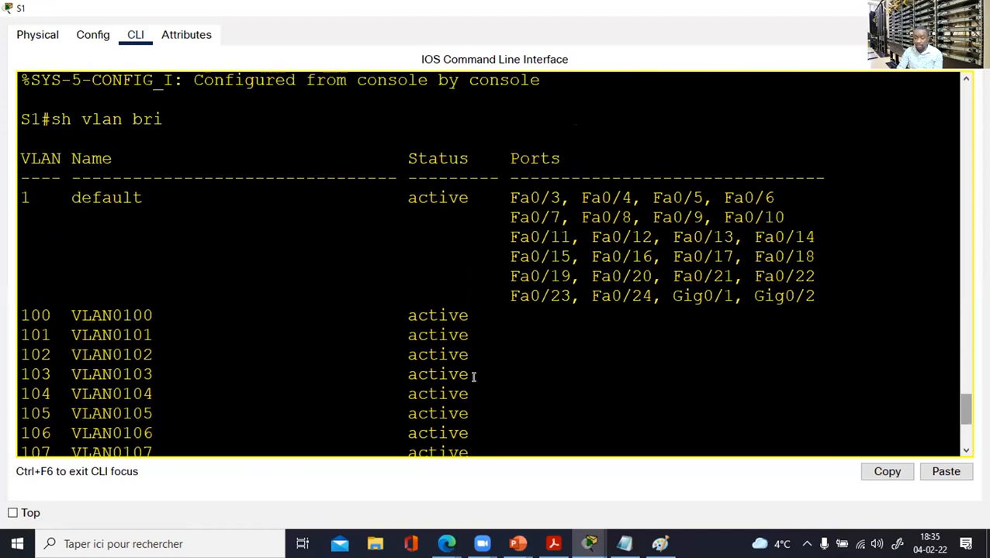
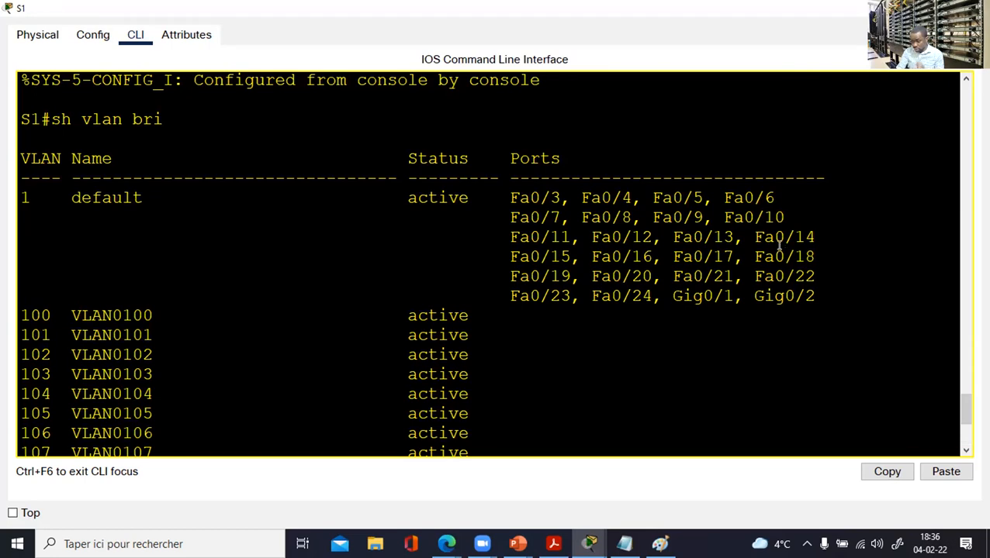
Finish S1's VLAN brief listing through VLANs 100–121 and 1002–1005, then start an erase command.
key(Return)
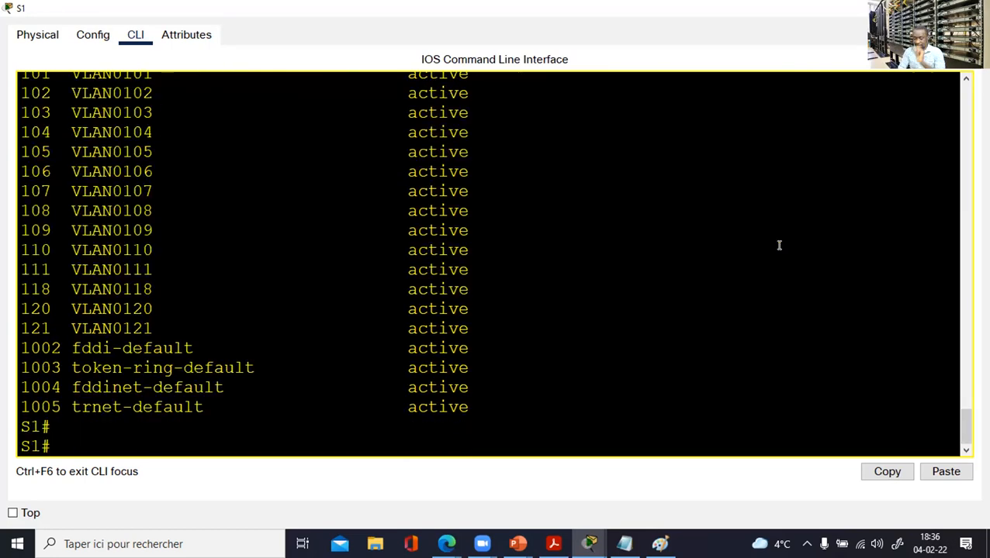
text(eras)
key(Tab)
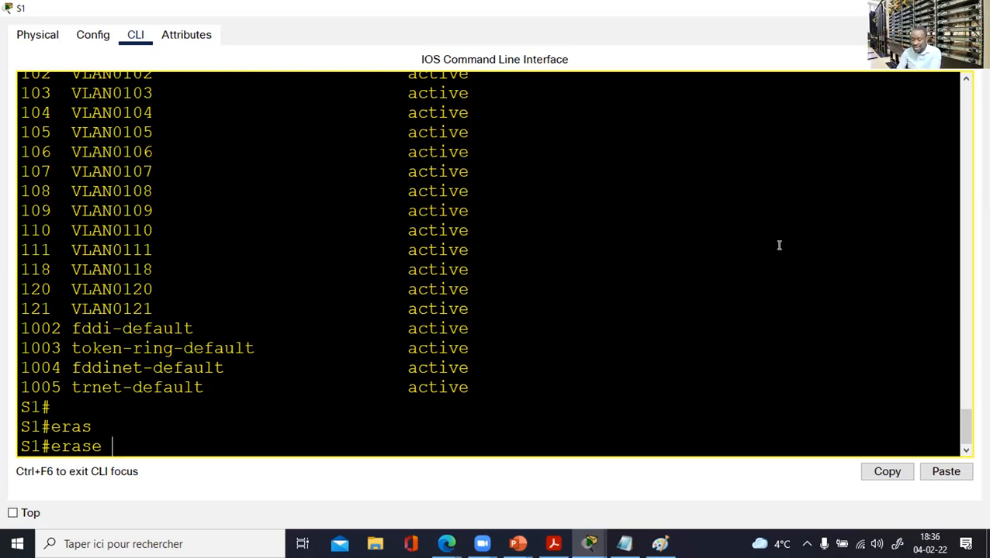
Erase S1's startup-config and confirm wiping nvram.
text(star)
key(Tab)
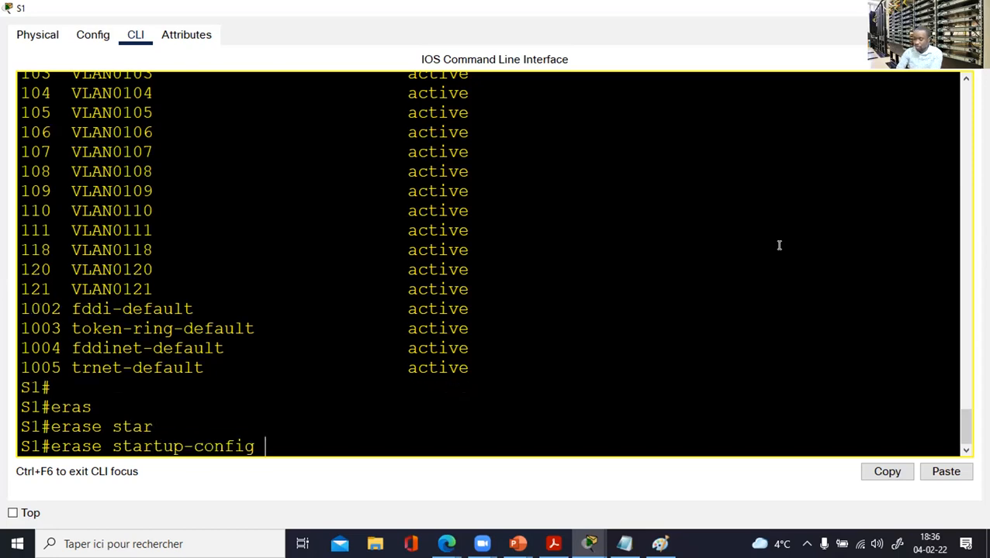
key(Return)
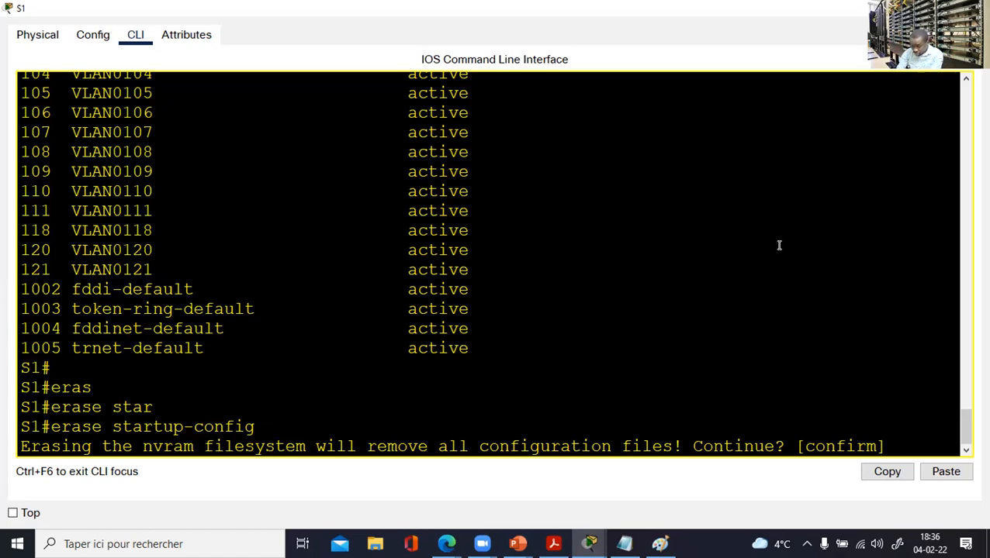
key(Return)
key(Return)
Reload S1, answering 'no' to saving the running configuration.
text(reloa)
key(Tab)
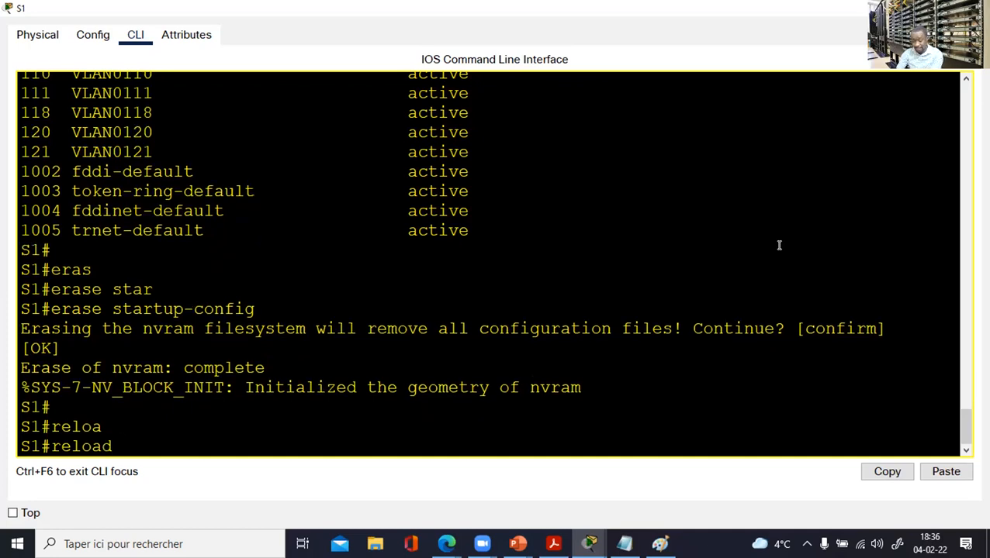
key(BackSpace)
key(BackSpace)
key(BackSpace)
key(BackSpace)
key(BackSpace)
key(BackSpace)
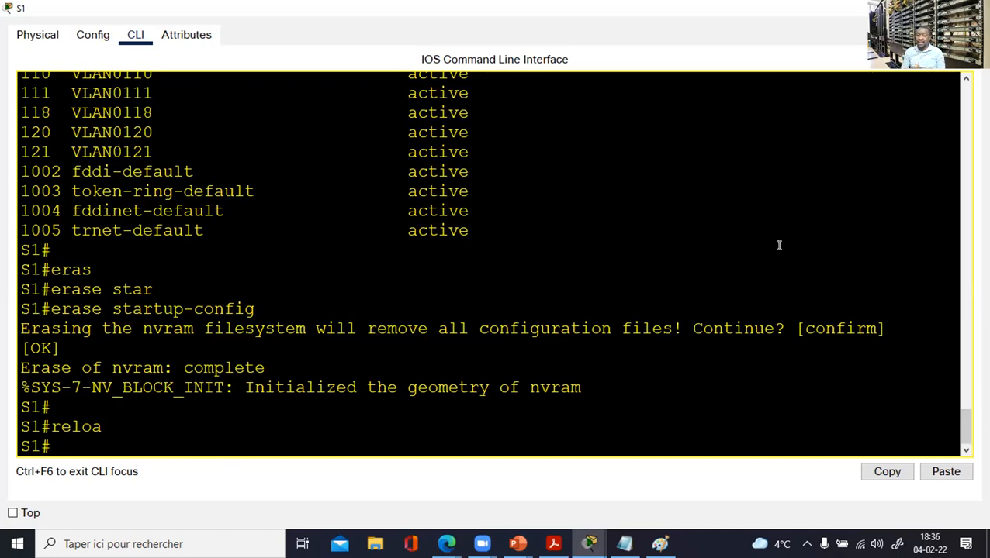
text(relo)
key(Tab)
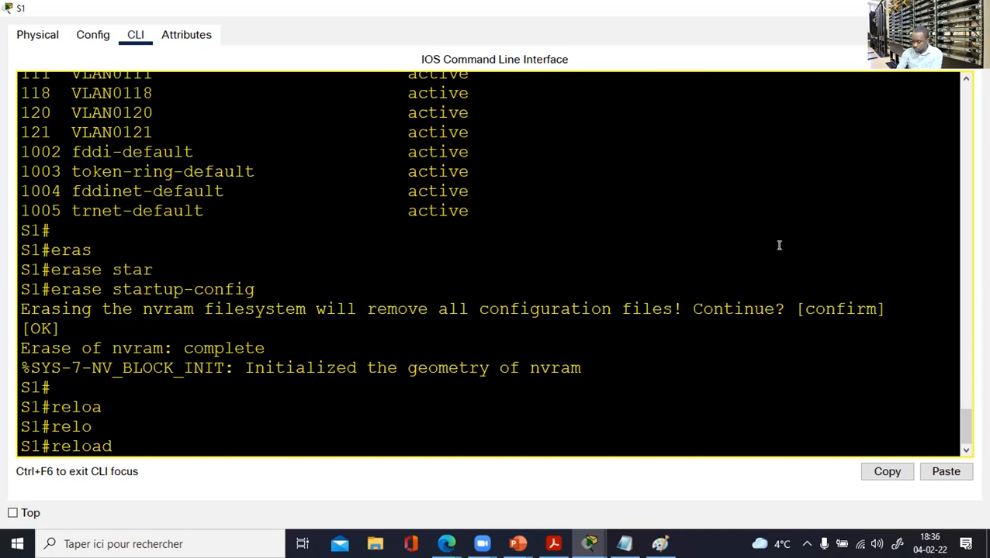
key(Return)
text(no)
key(Return)
key(Return)
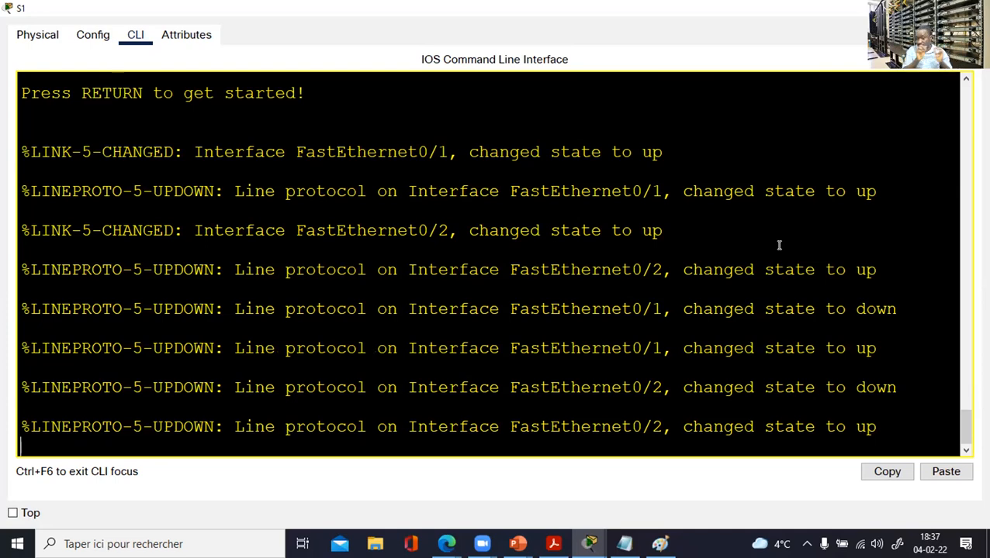
On the rebooted switch, enter privileged mode and run 'sh vlan br' to confirm the VLANs remain.
key(Return)
key(Return)
key(Return)
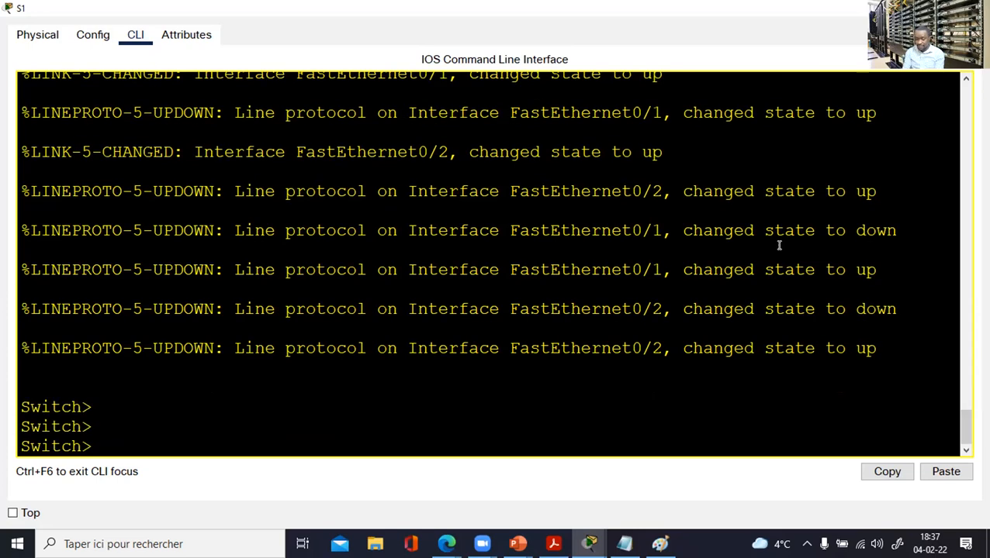
drag(100, 404, 10, 406)
click(133, 422)
text(en)
key(Return)
key(Return)
text(sh vlan br)
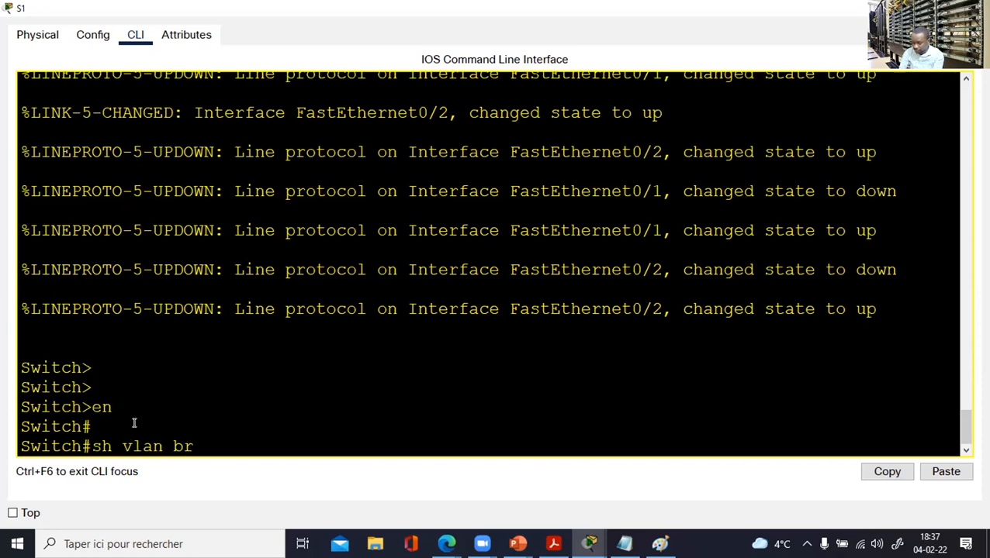
key(Return)
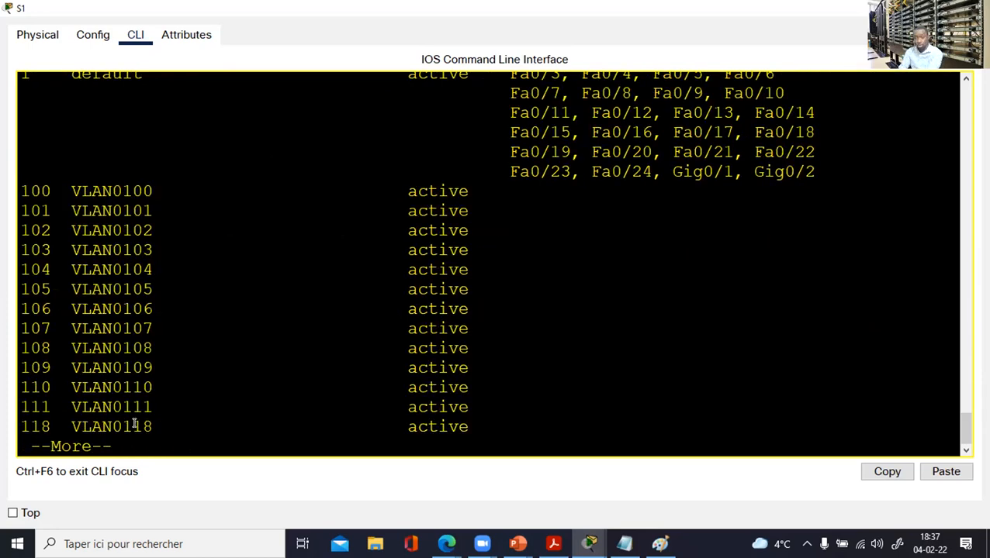
key(space)
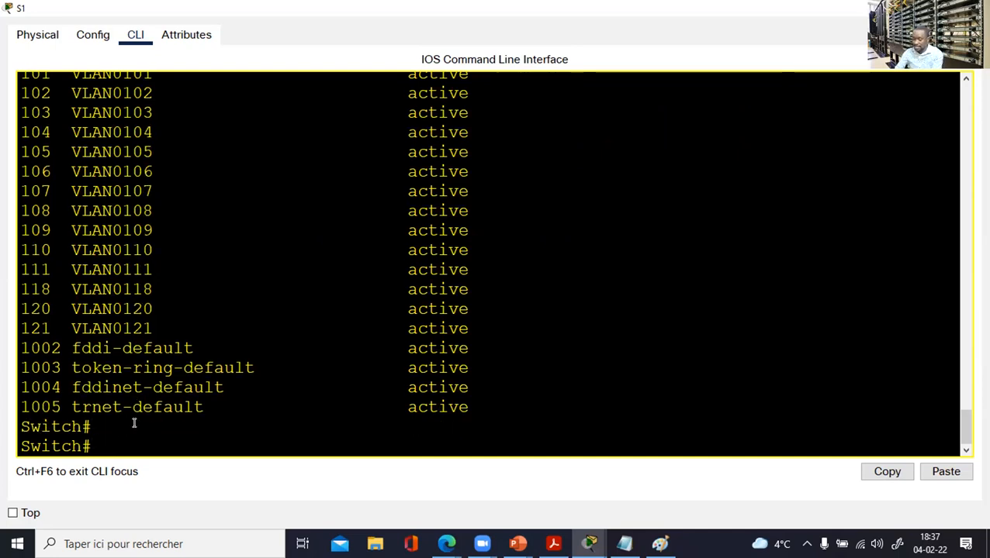
Delete vlan.dat from flash, accepting the default file name, and reload the switch again.
text(delete vlan.dat)
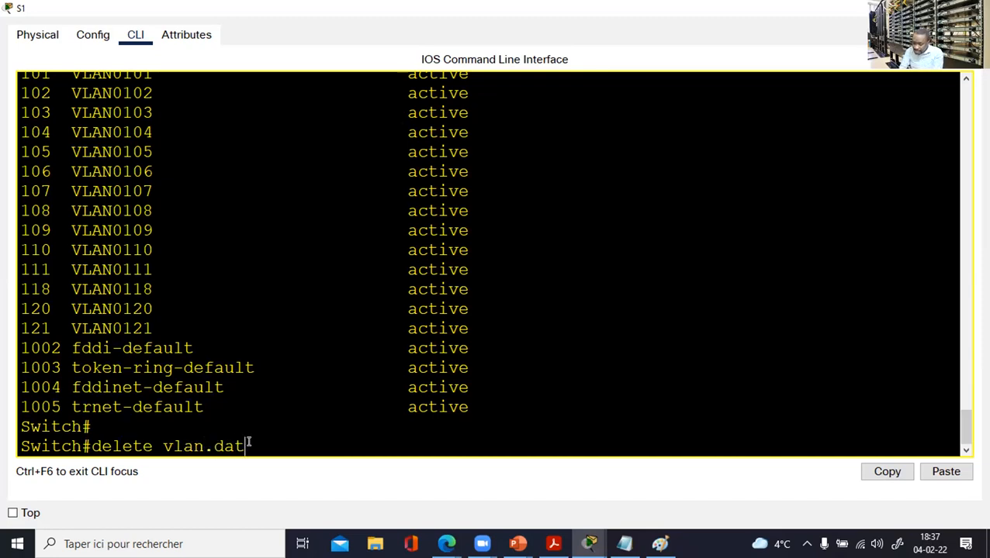
drag(247, 447, 161, 444)
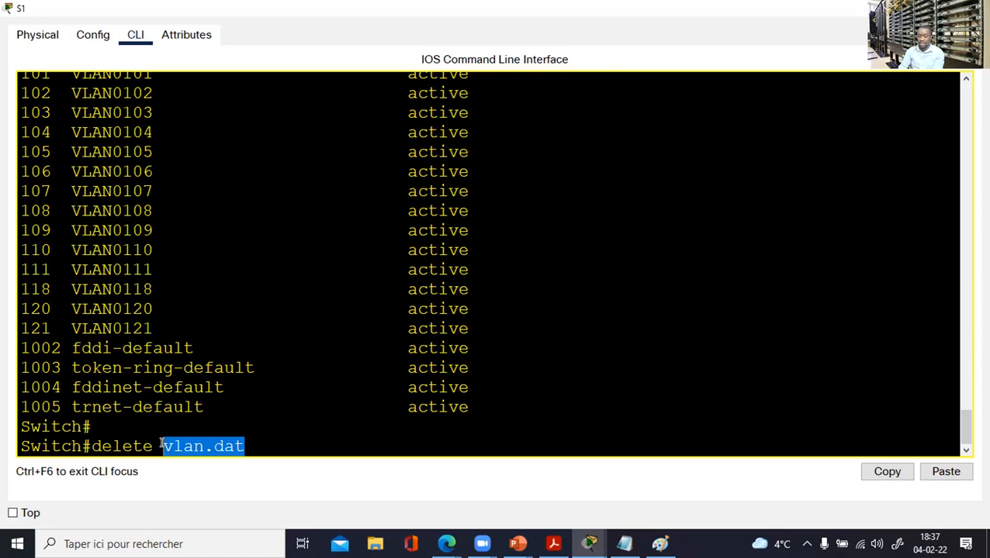
click(252, 428)
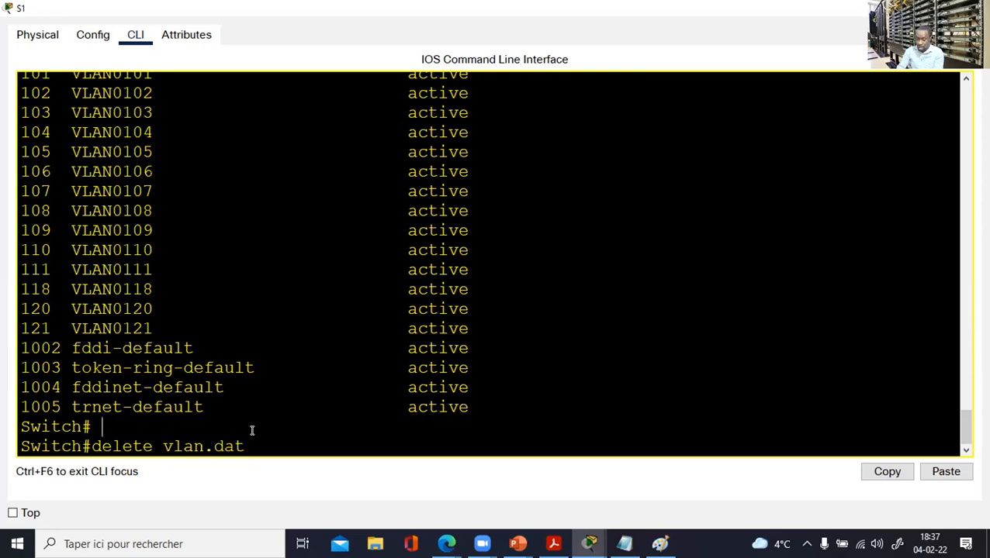
key(Return)
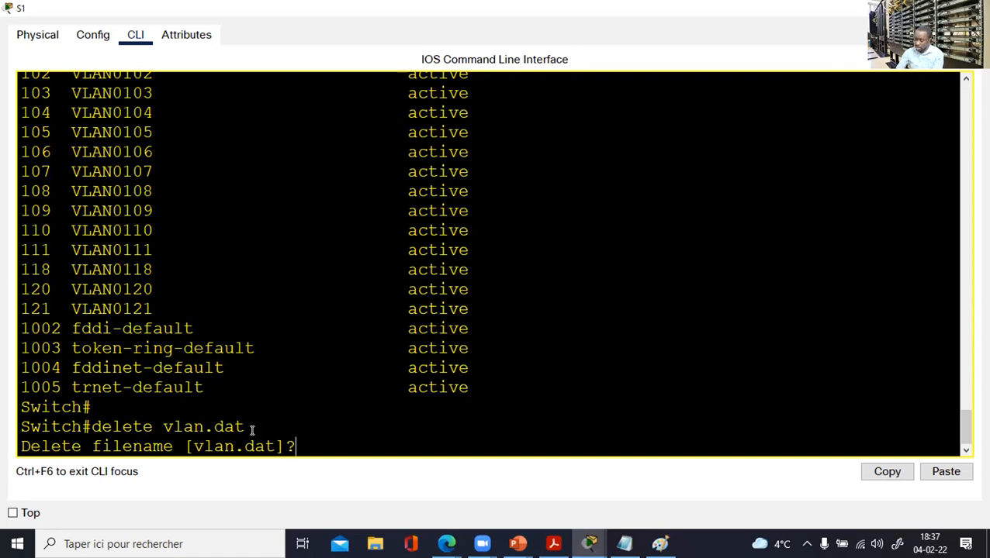
key(Return)
key(Return)
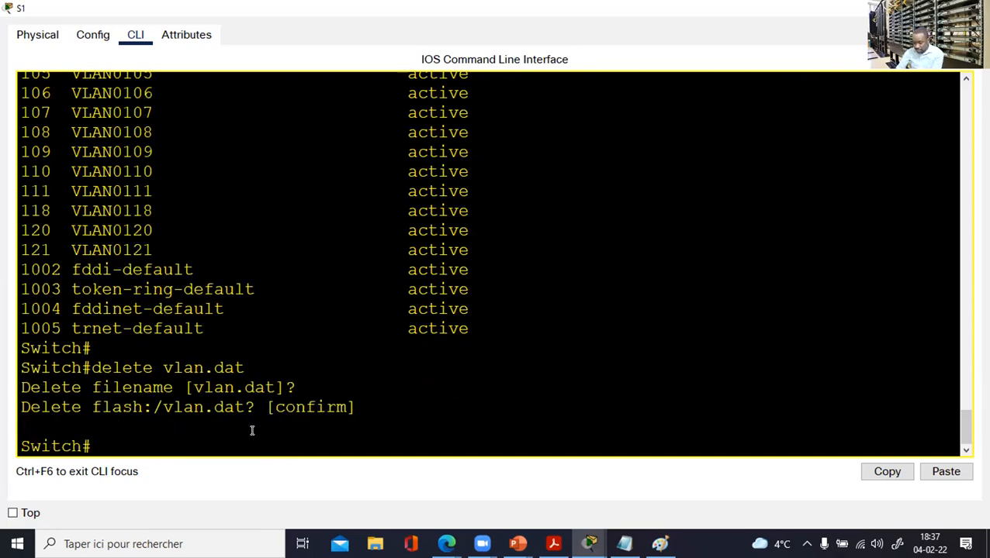
text(reload)
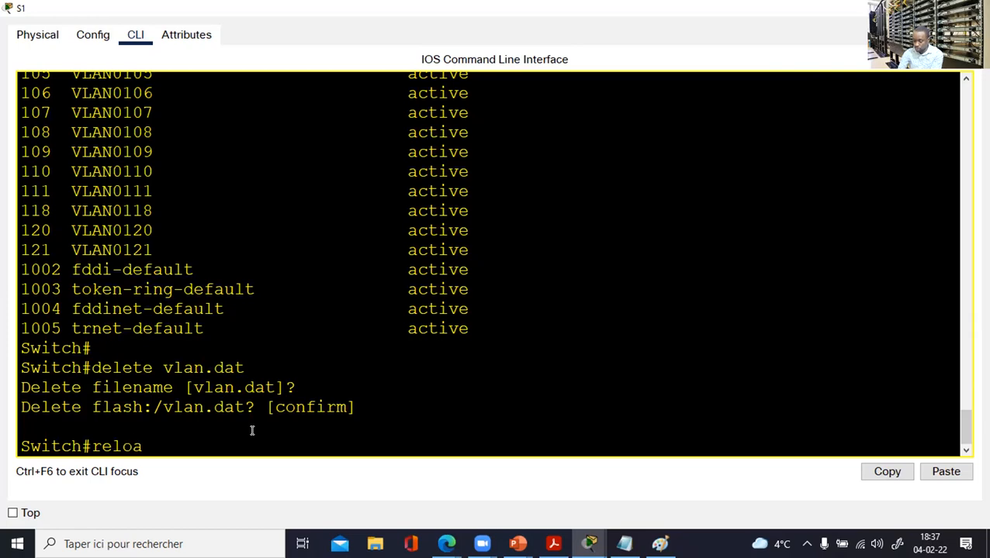
key(Return)
key(Return)
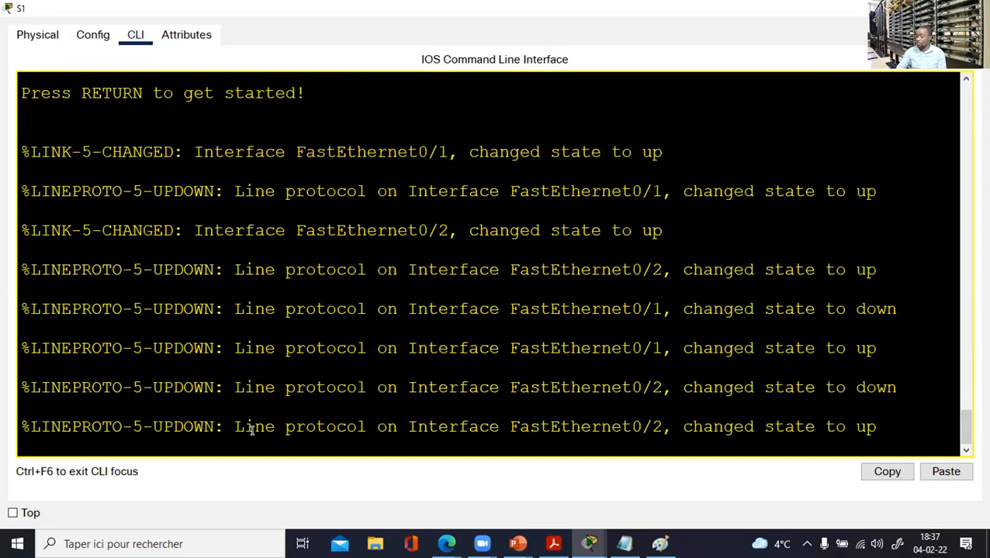
Enter global configuration on the wiped switch and set VTP mode to transparent.
key(Return)
key(Return)
text(en)
key(Return)
key(Return)
key(Return)
text(conf t)
key(Return)
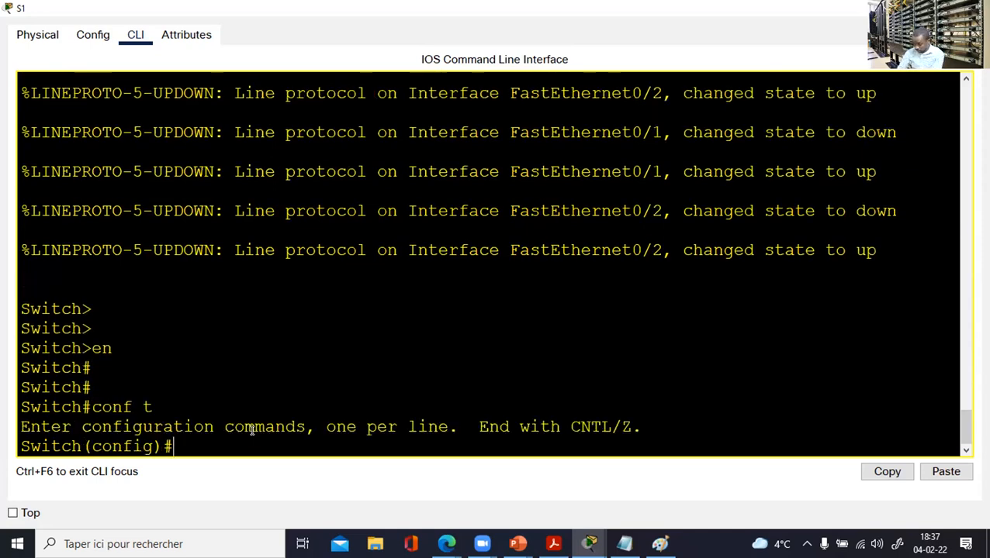
key(Return)
key(Return)
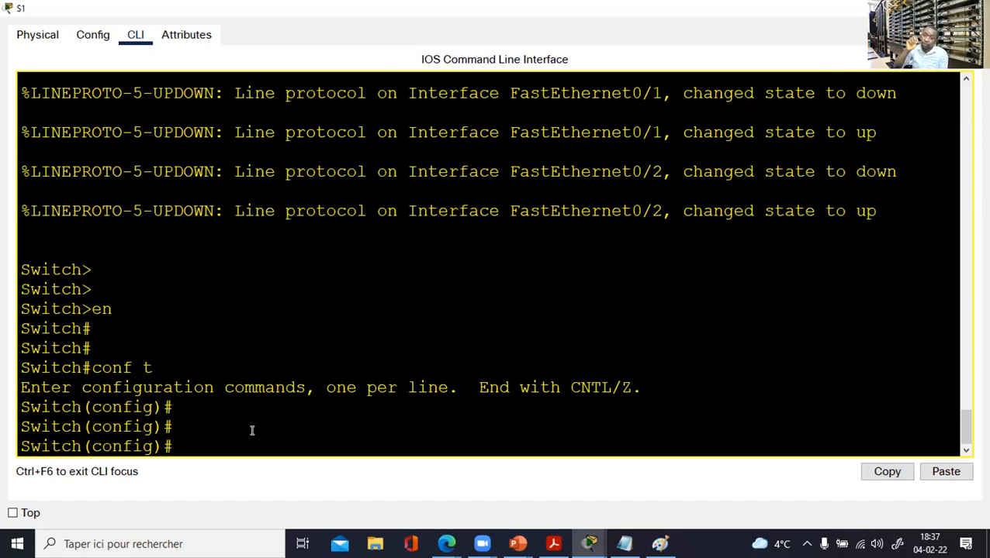
text(vtp)
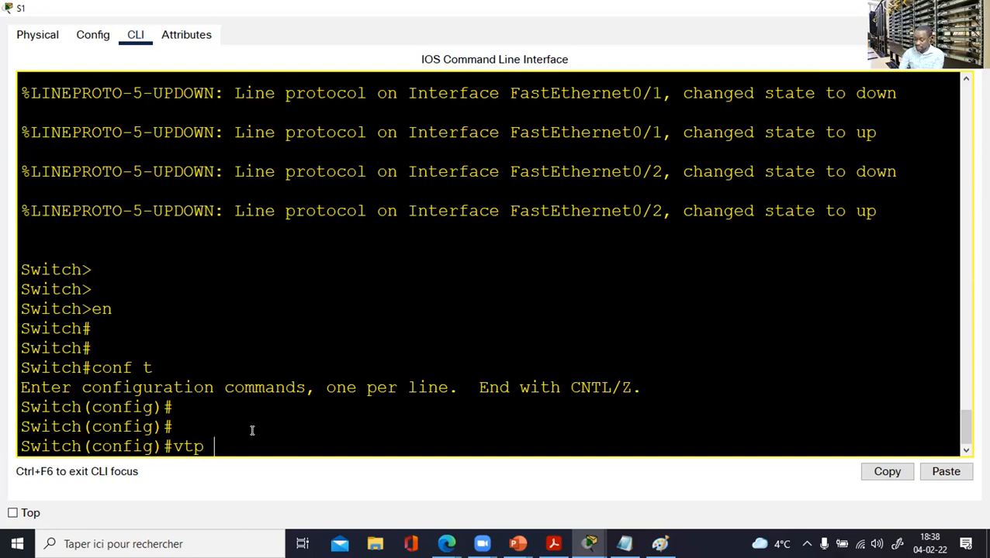
text(mo)
key(Tab)
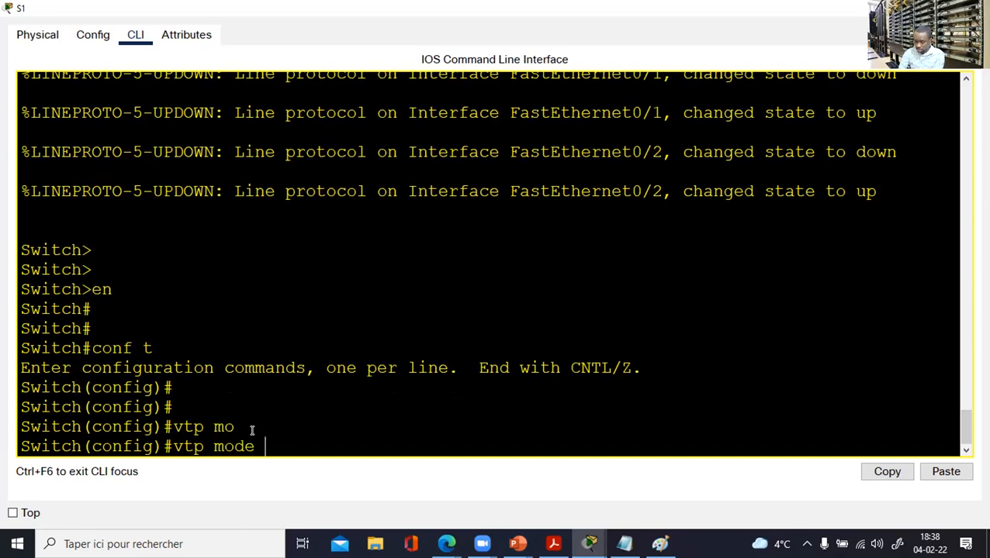
text(tr)
key(Tab)
key(Return)
key(Return)
key(Return)
key(Return)
Set VTP mode to client and leave configuration mode.
text(vtp mo)
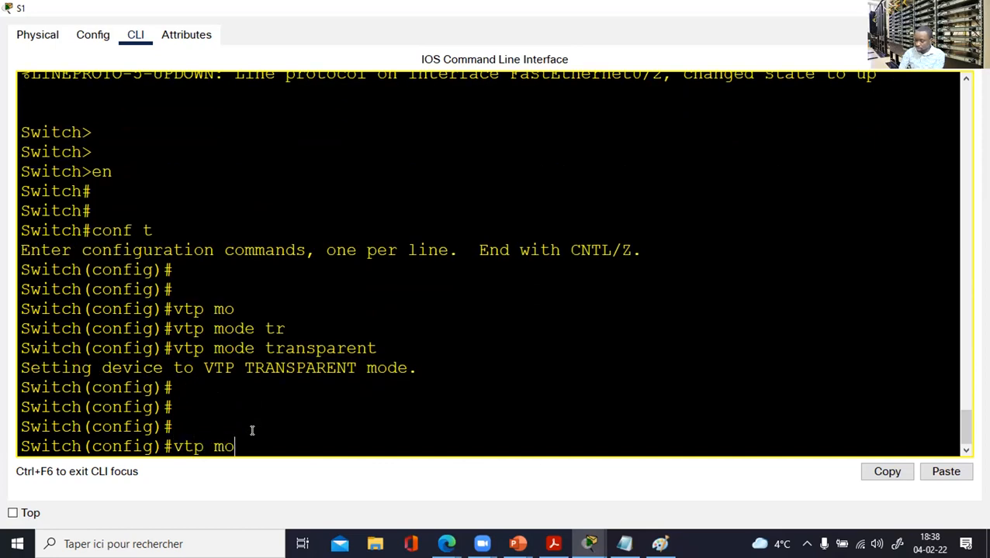
key(Tab)
text(cli)
key(Tab)
key(Return)
text(end)
key(Return)
key(Return)
key(Return)
key(Return)
Run 'sh vtp status' to verify configuration revision 0, then bring up the Revision Number slide.
text(sh vtp sta)
key(Tab)
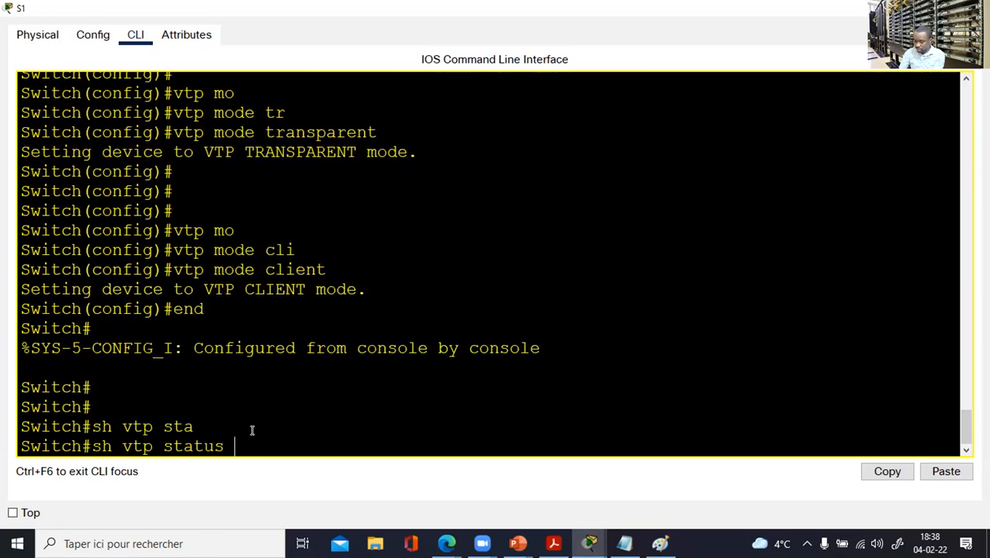
key(Return)
drag(396, 388, 167, 388)
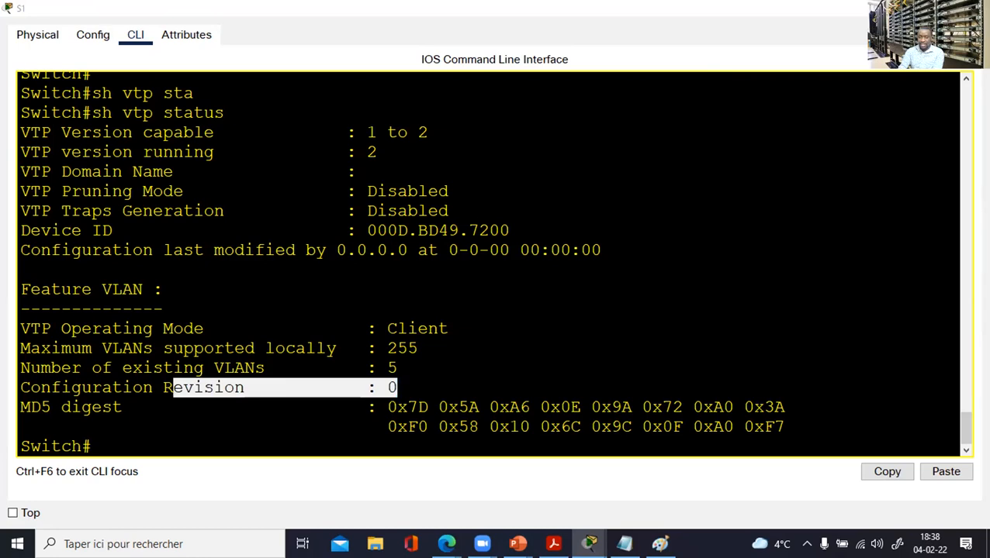
key(alt+Tab)
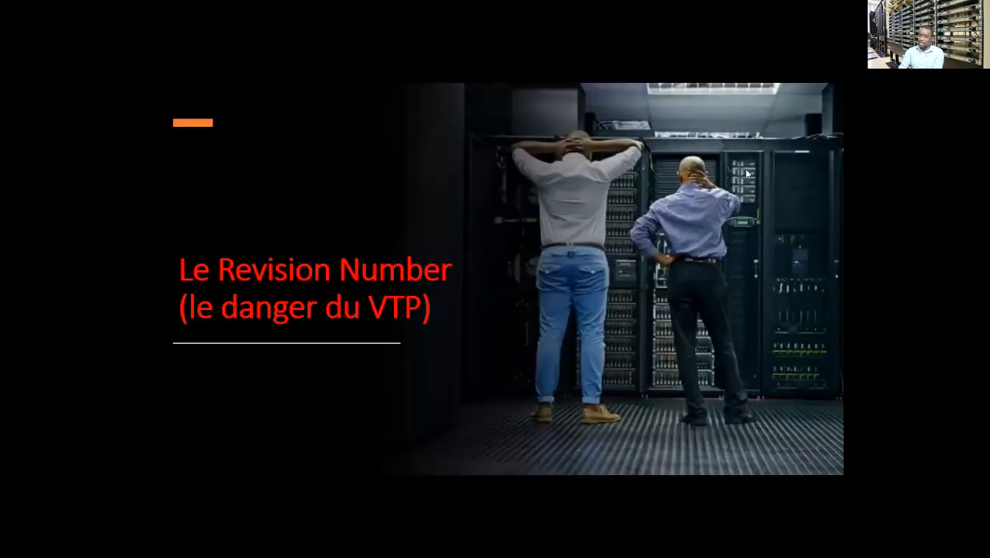